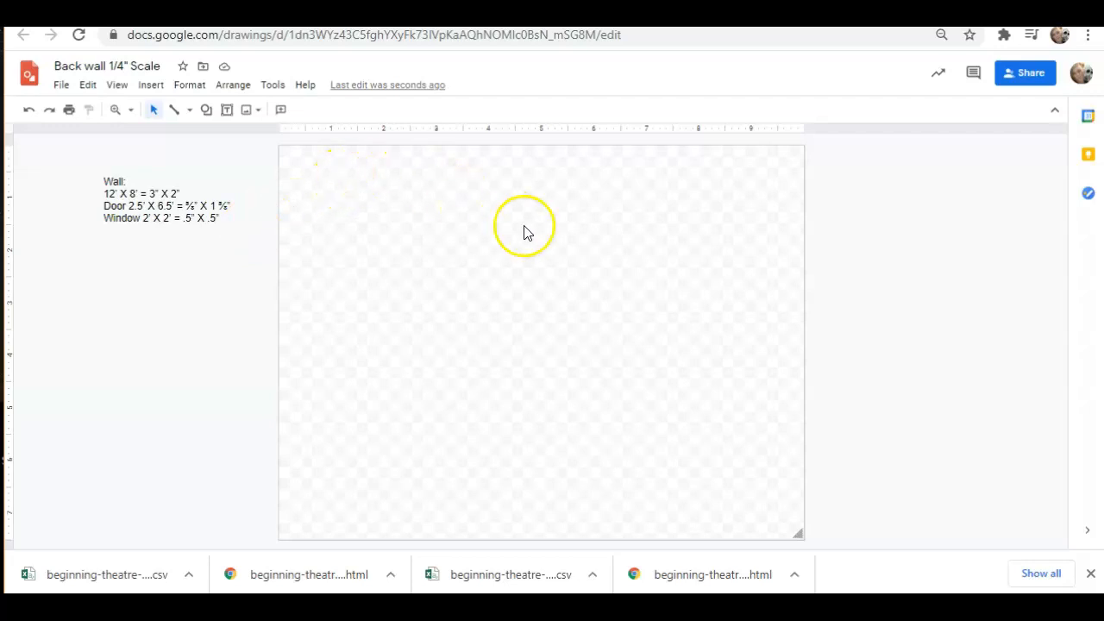
Set the drawing's page size to a custom 8.5 × 11 inches.
click(61, 85)
scroll(103, 329, down, 1)
click(119, 495)
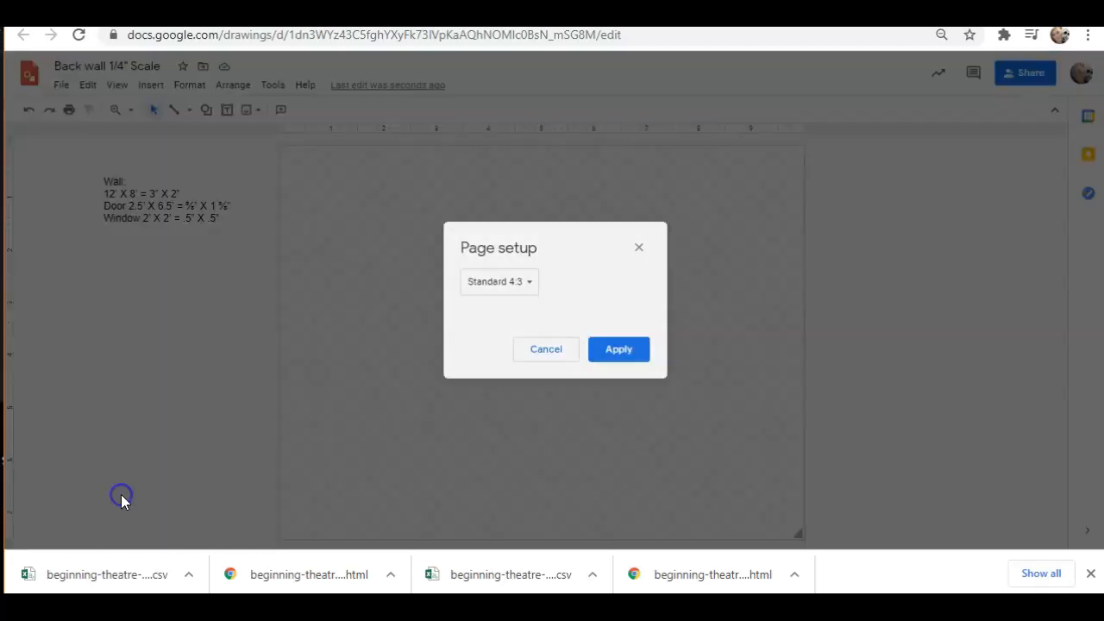
click(538, 285)
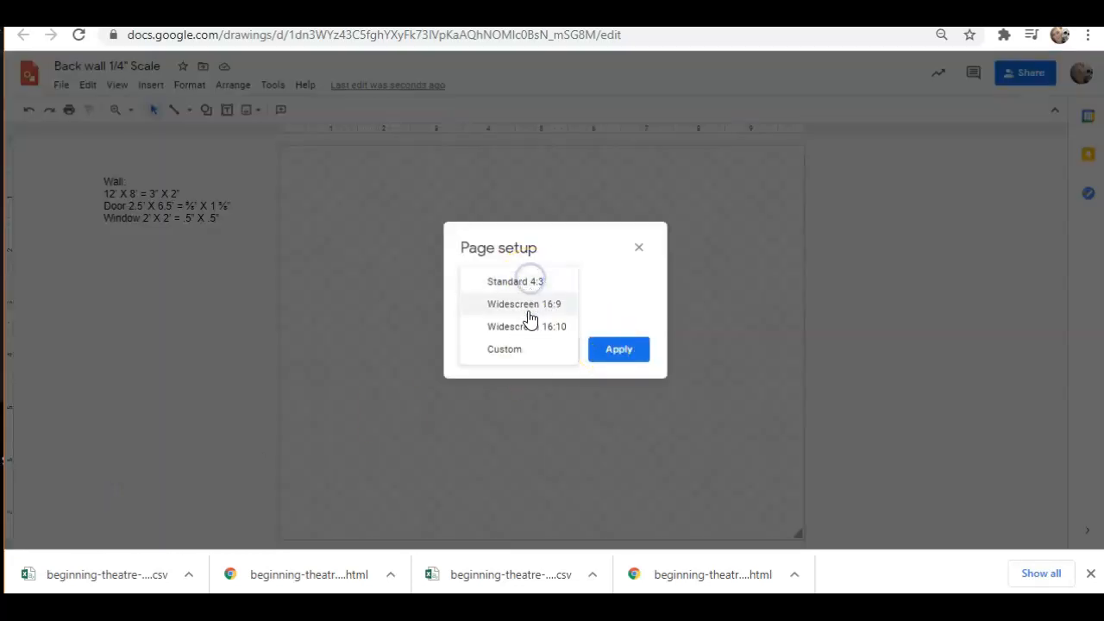
click(523, 352)
double_click(486, 318)
text(8.5)
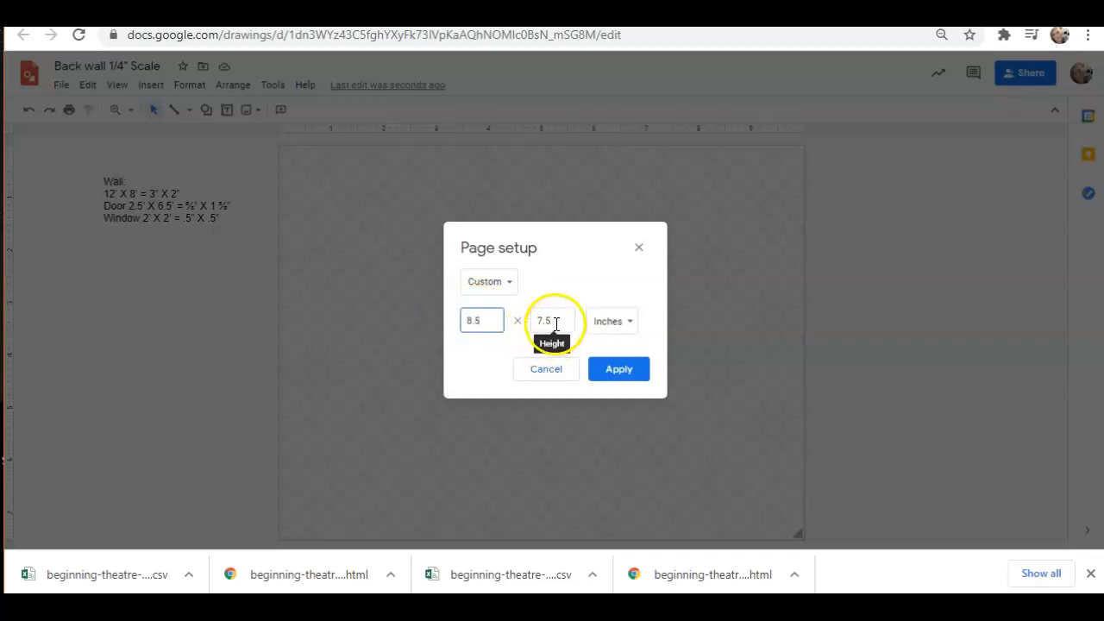
drag(558, 322, 526, 320)
text(11)
click(619, 371)
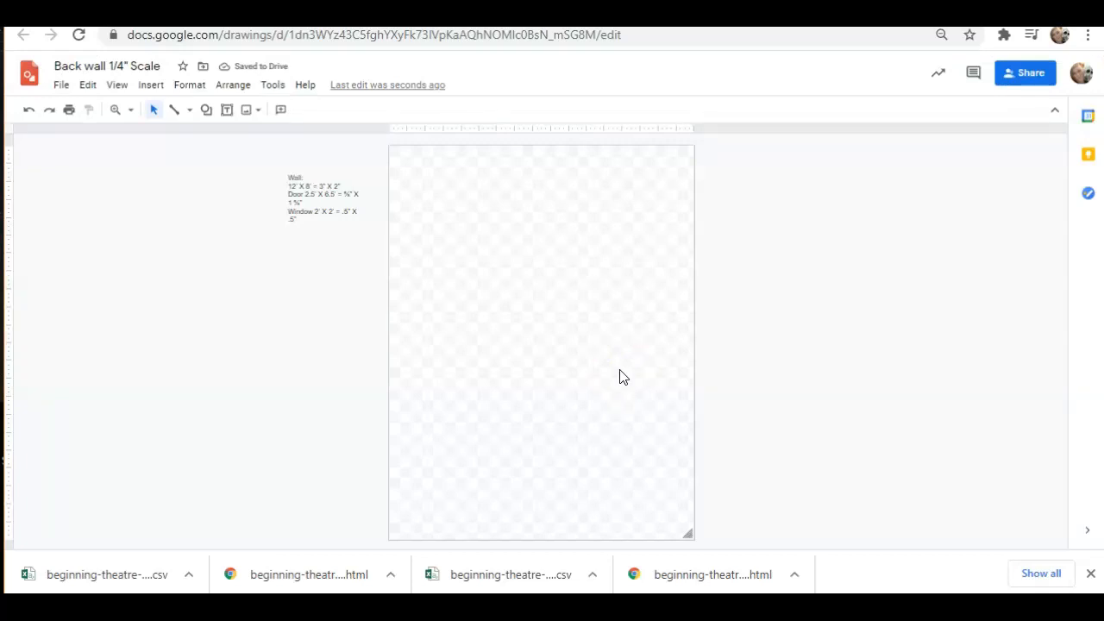
Draw a rectangle shape about 1.82 × 1.82 in near the page's upper-left area for the wall.
click(206, 110)
click(244, 135)
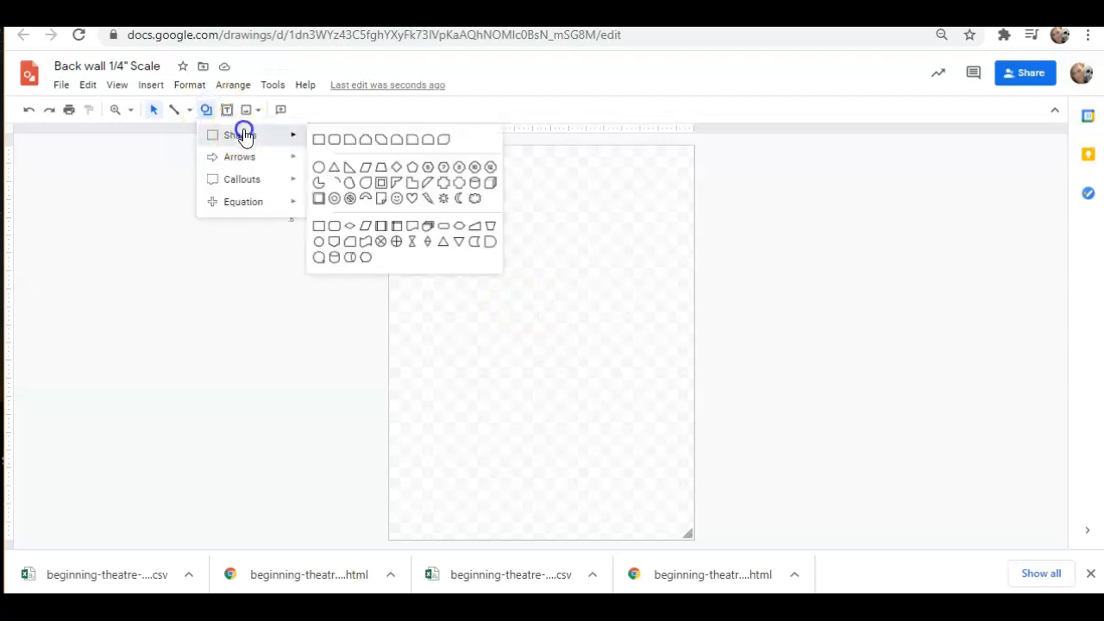
click(318, 141)
drag(415, 220, 481, 285)
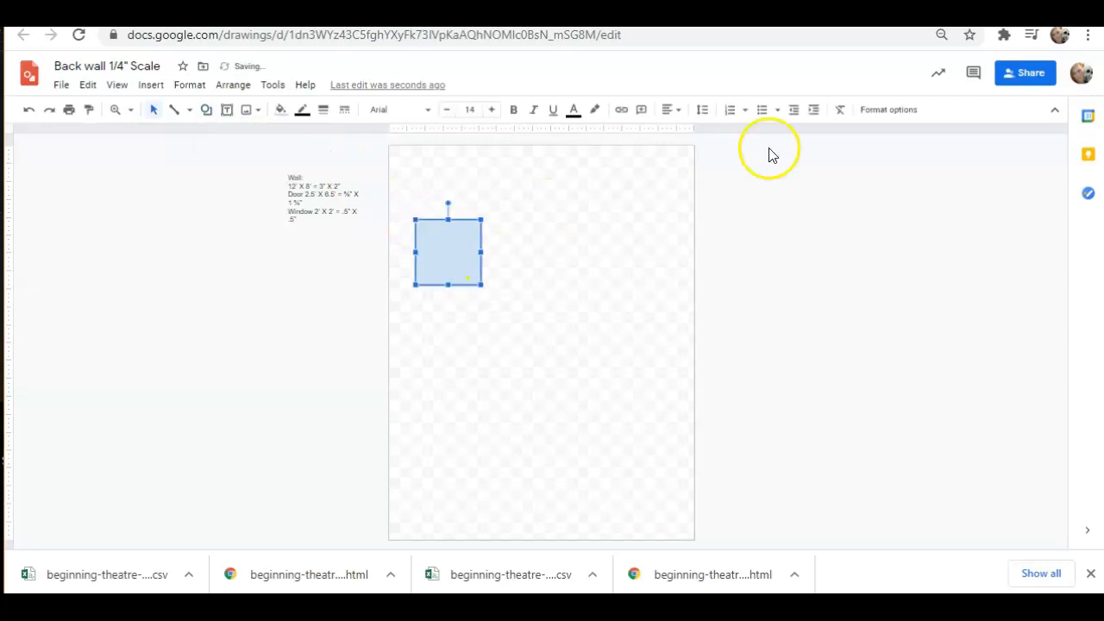
Set the wall rectangle's size to 3 in wide and 2 in high.
click(873, 110)
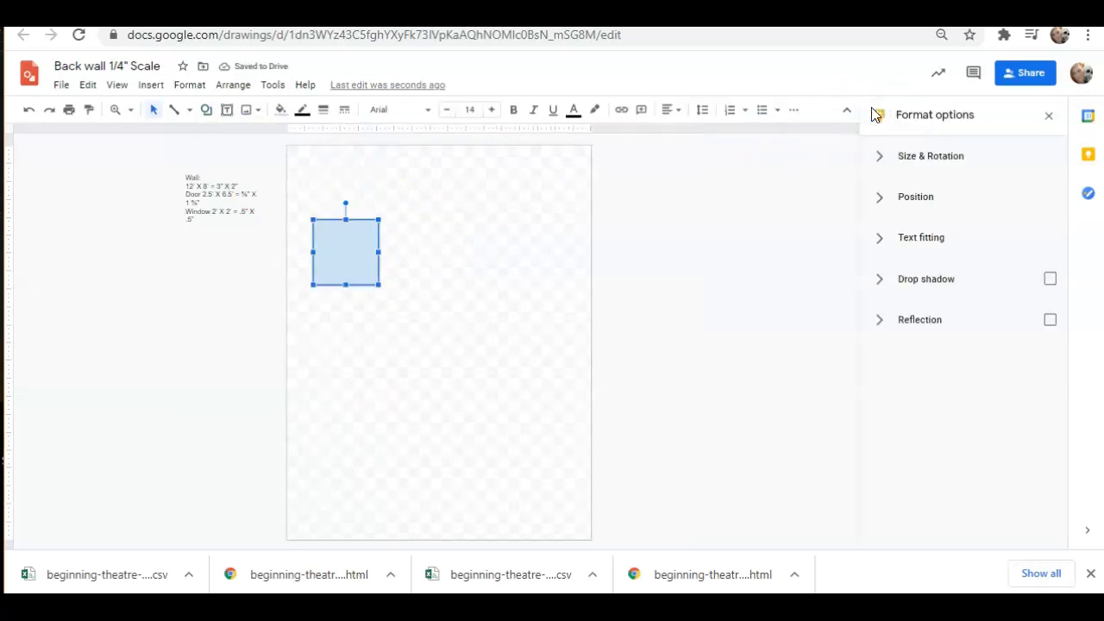
click(880, 158)
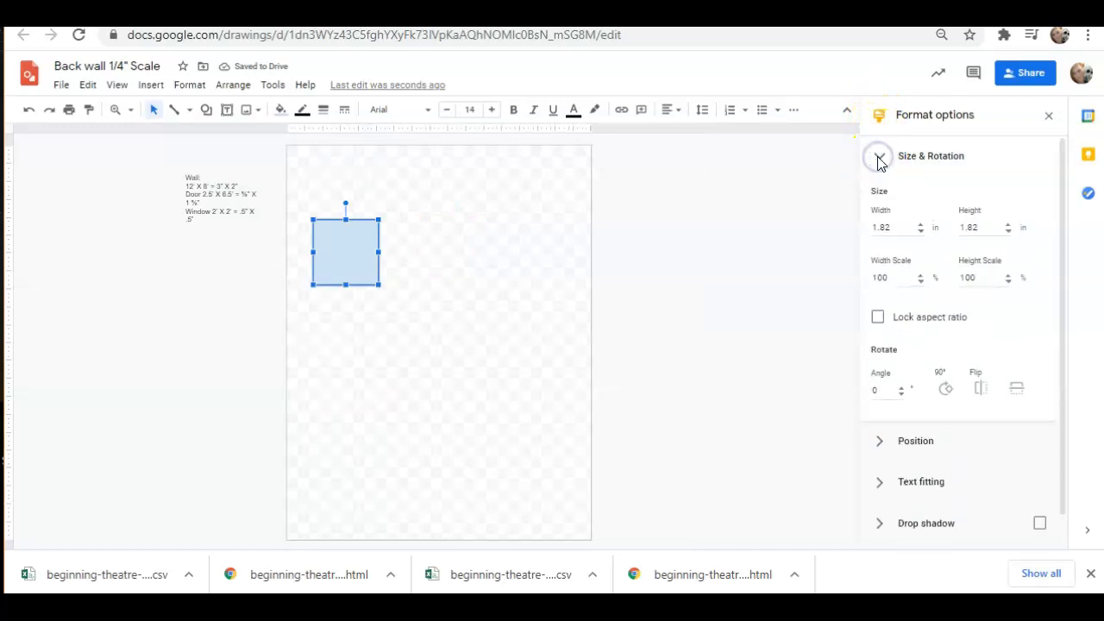
click(878, 228)
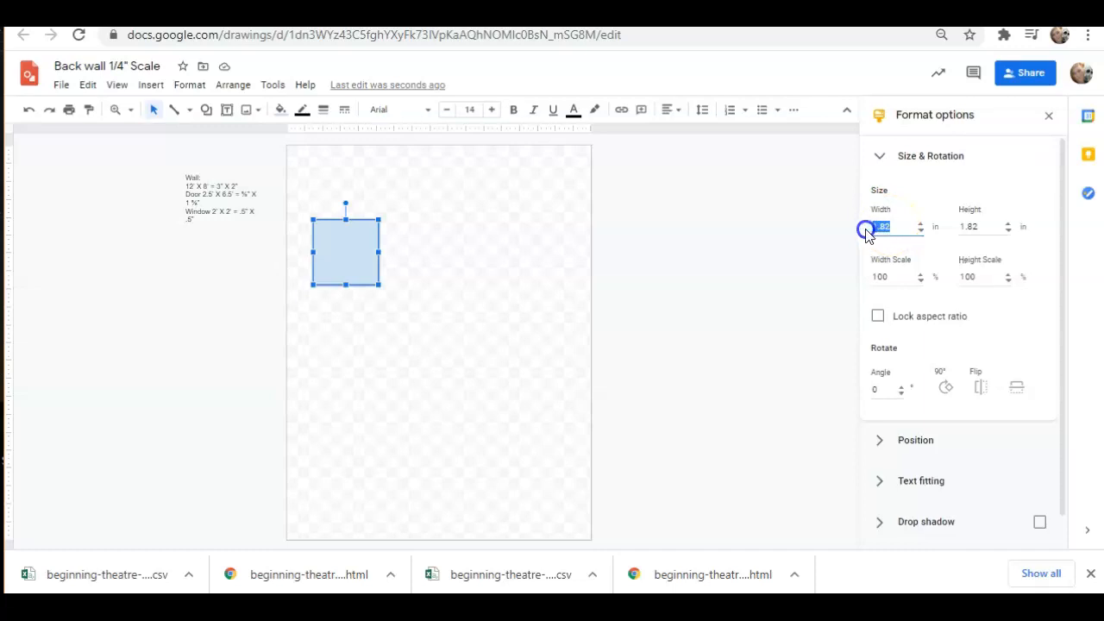
text(3)
click(975, 226)
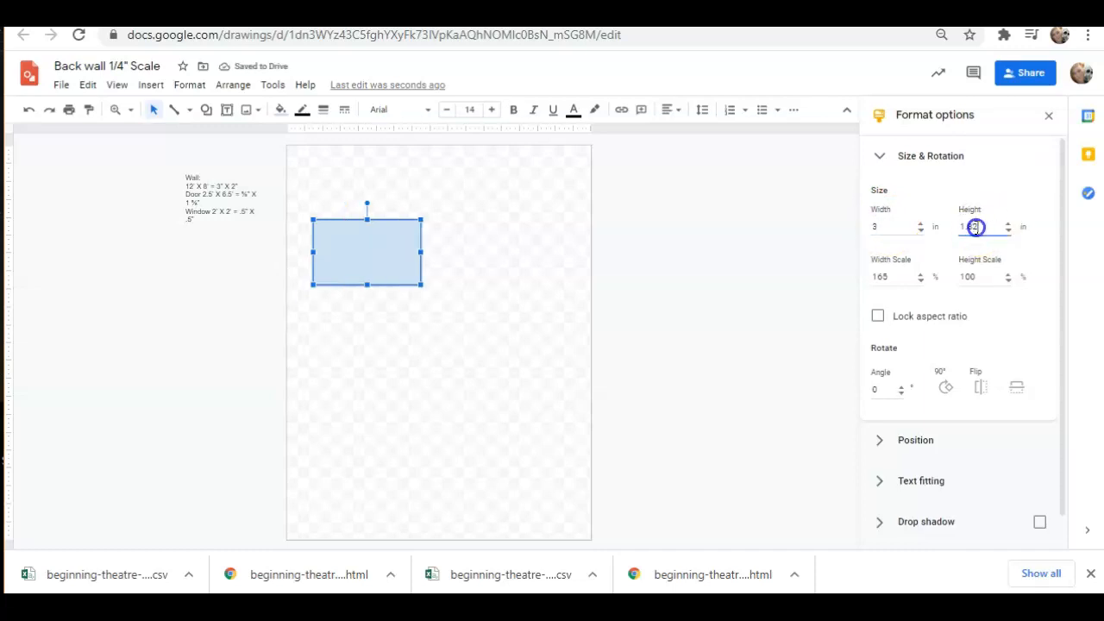
text(2)
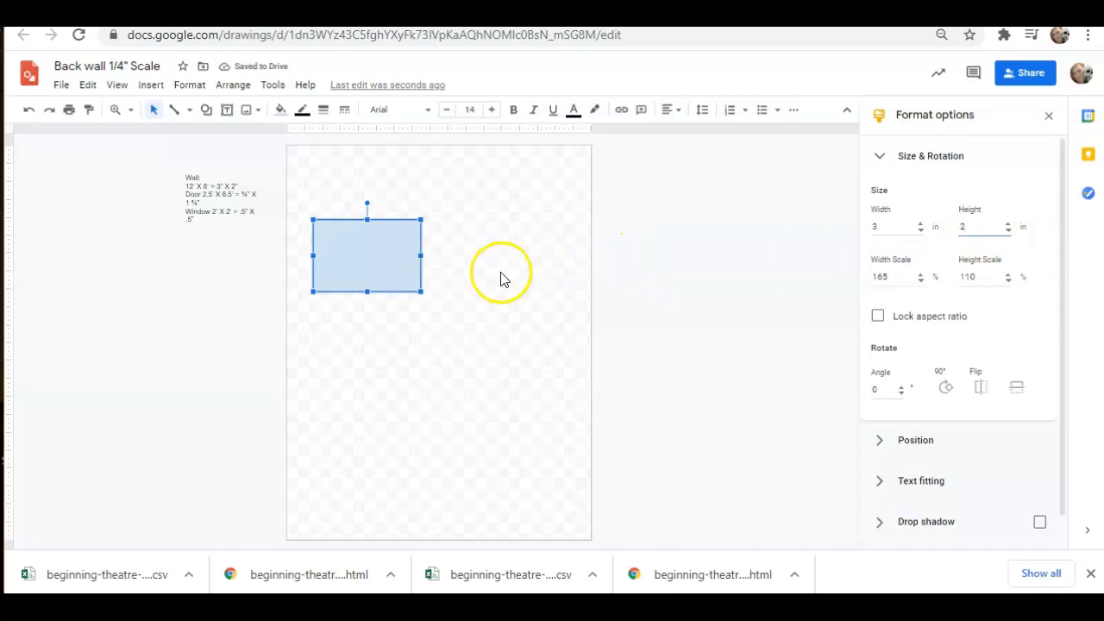
click(501, 274)
Move the wall rectangle sideways to the middle of the page's width, keeping it in the upper part.
click(371, 232)
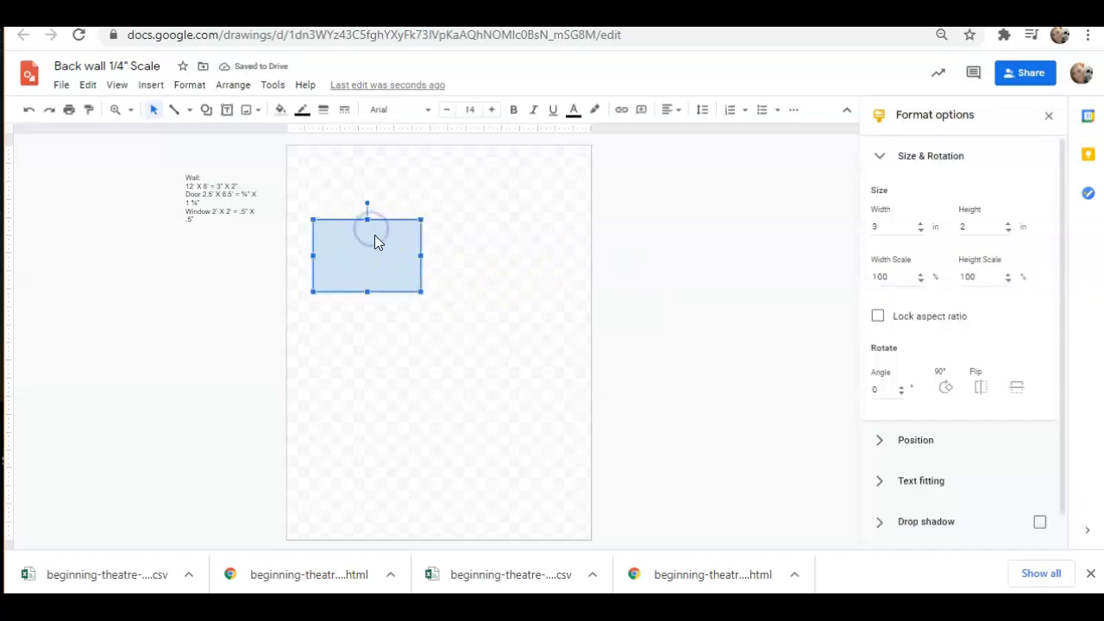
drag(390, 245, 441, 241)
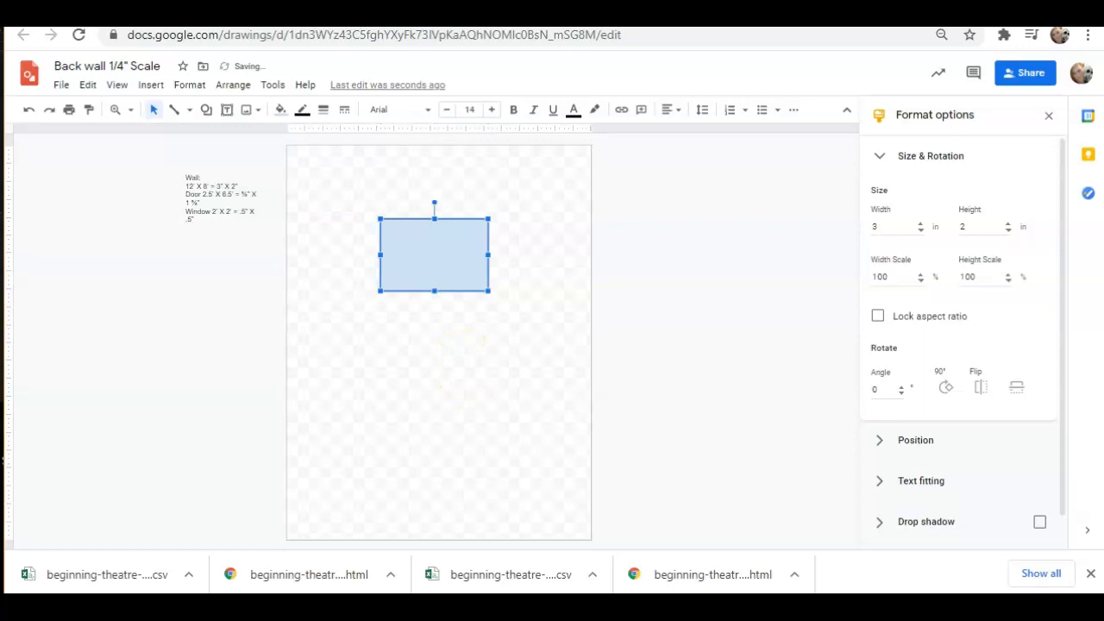
click(464, 364)
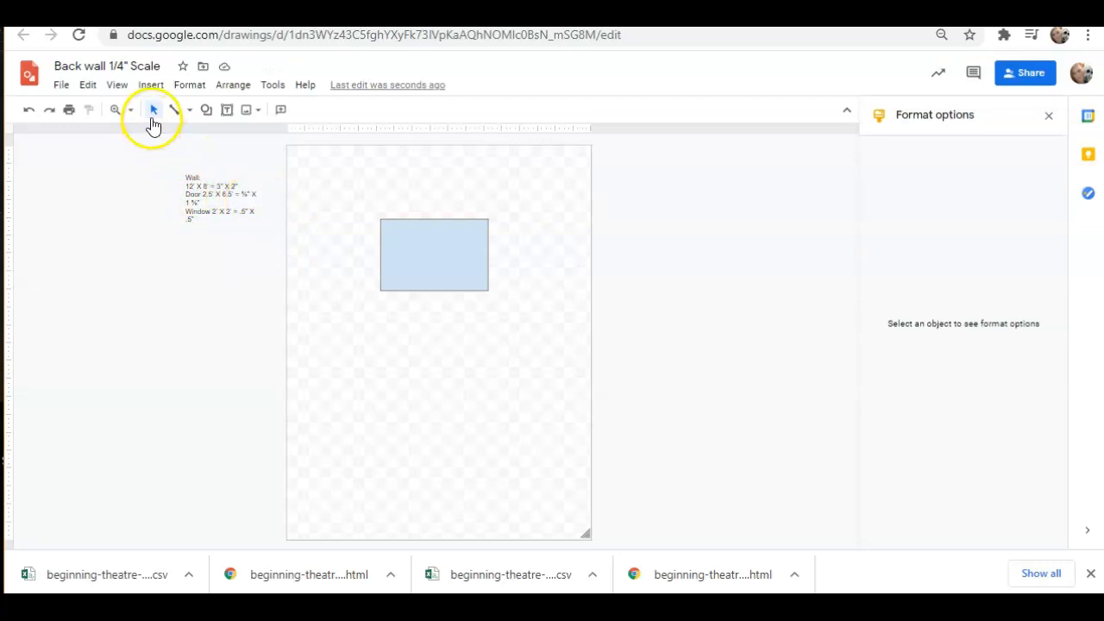
Draw a small upright rectangle about 0.33 × 0.58 in below the wall for the door.
click(207, 109)
click(343, 396)
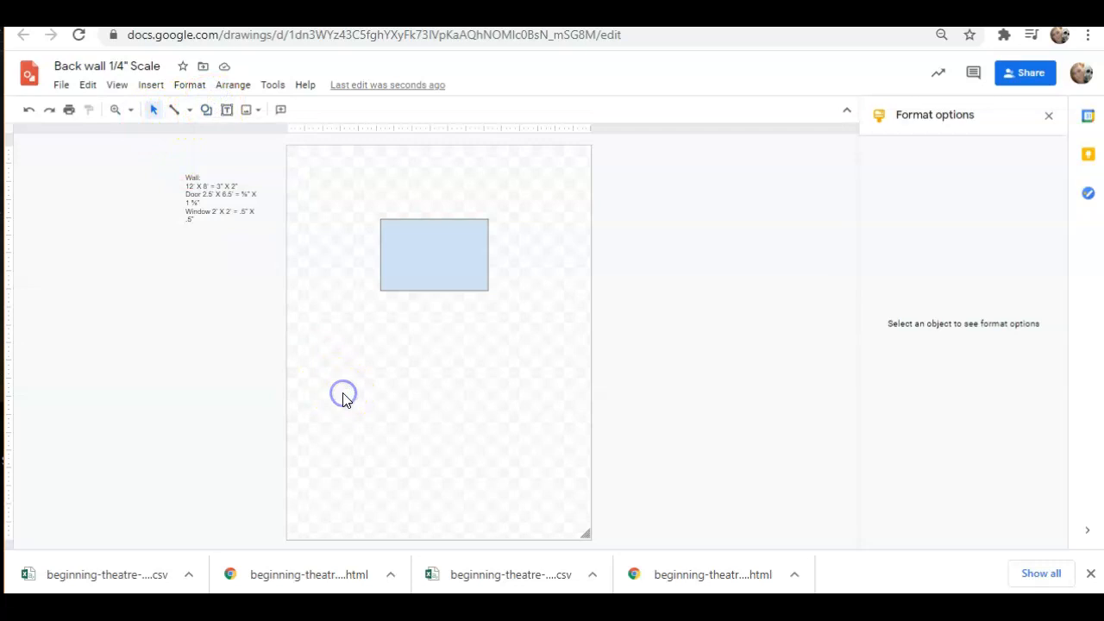
click(209, 110)
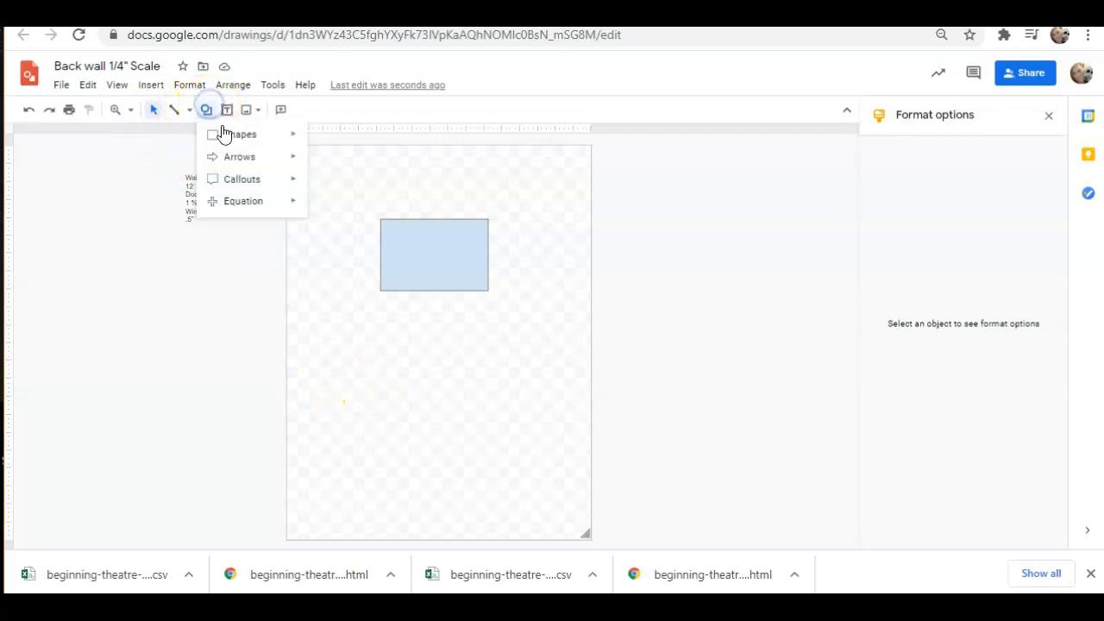
mouse_move(226, 135)
click(327, 143)
drag(350, 326, 366, 349)
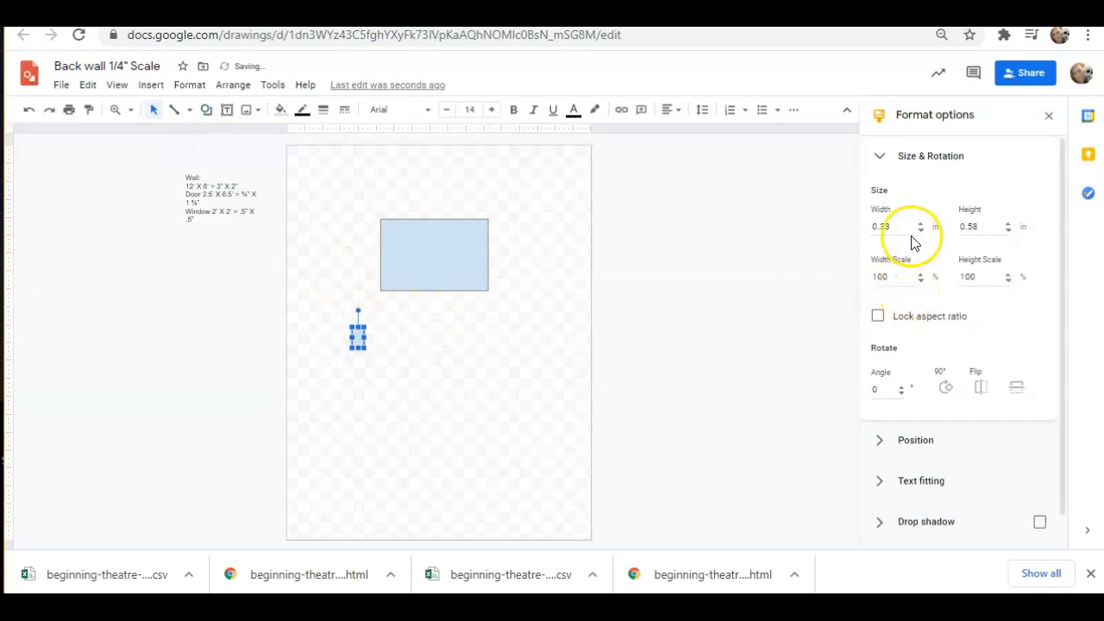
Set the door rectangle's size to 0.63 in wide and 1.63 in high.
click(893, 226)
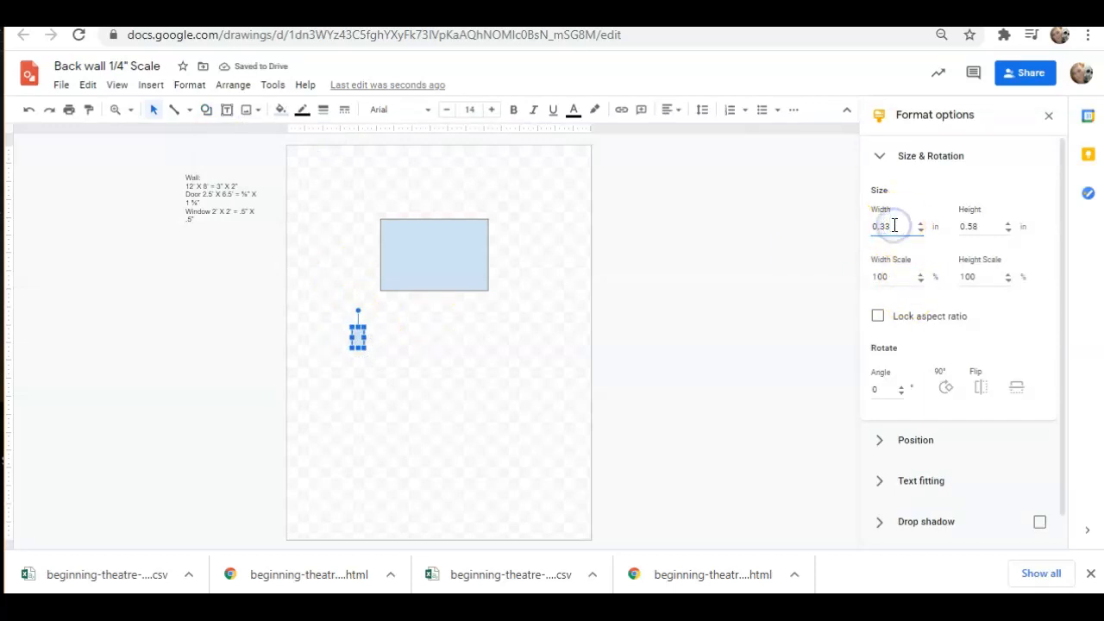
key(BackSpace)
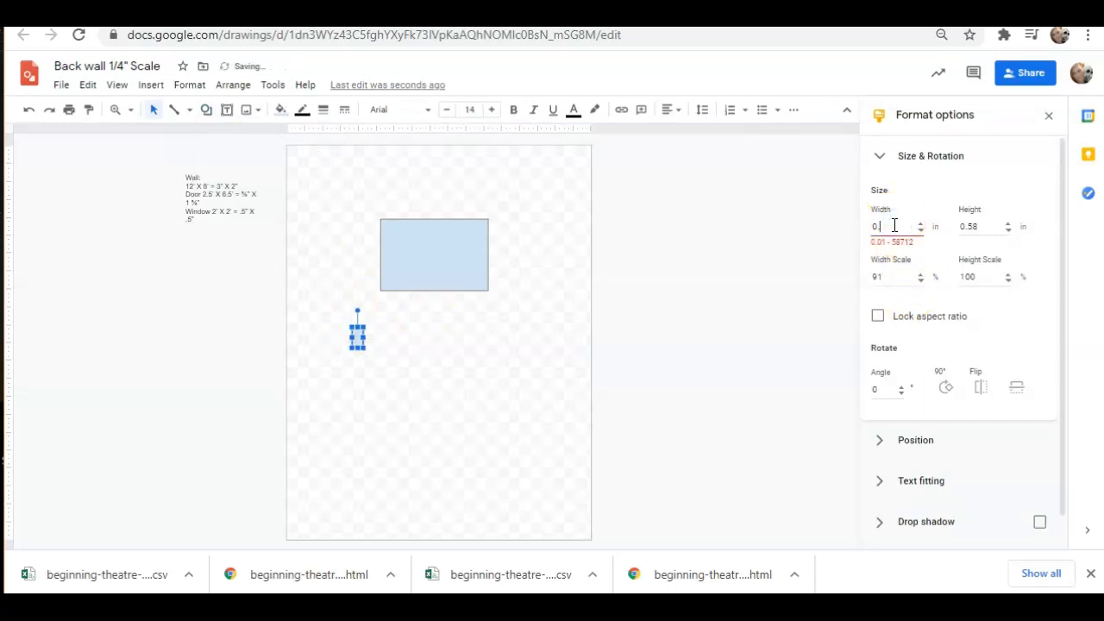
text(63)
click(982, 226)
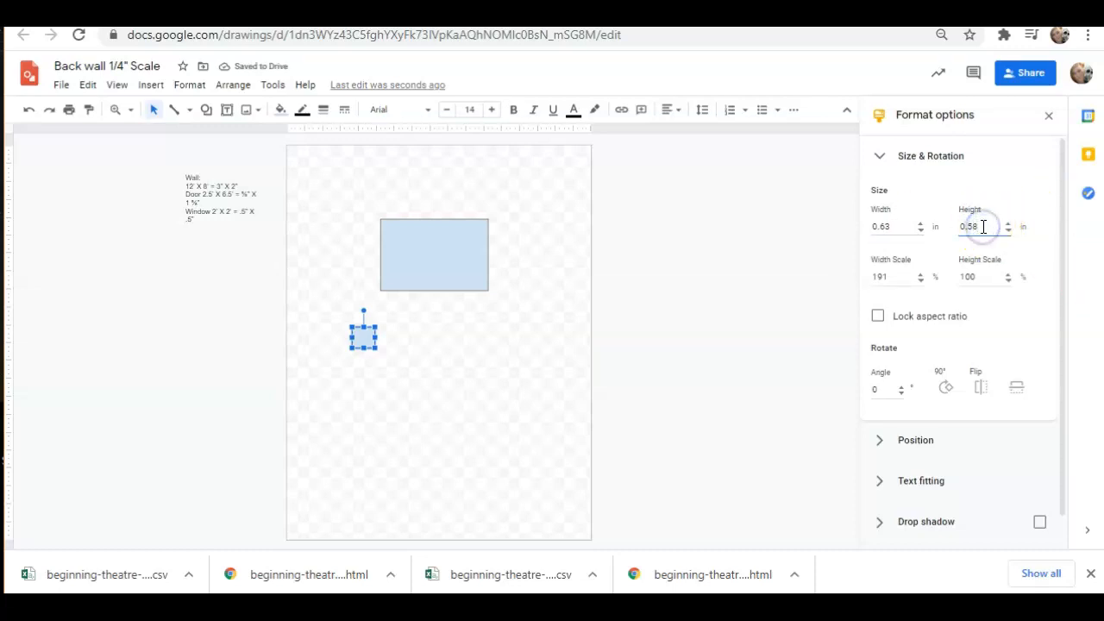
double_click(969, 226)
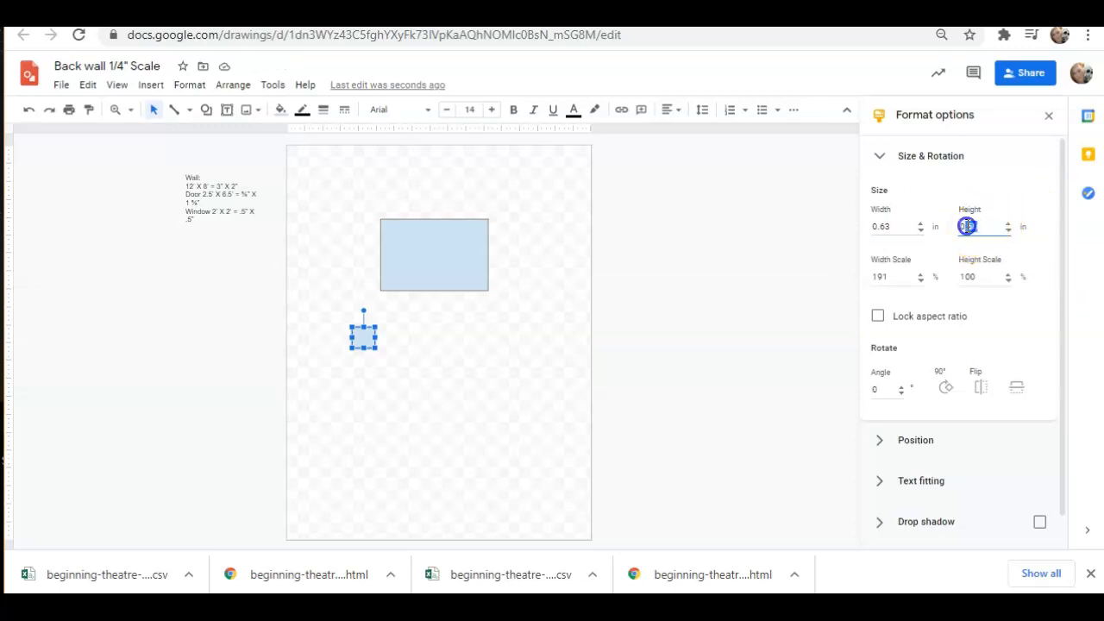
text(1.63)
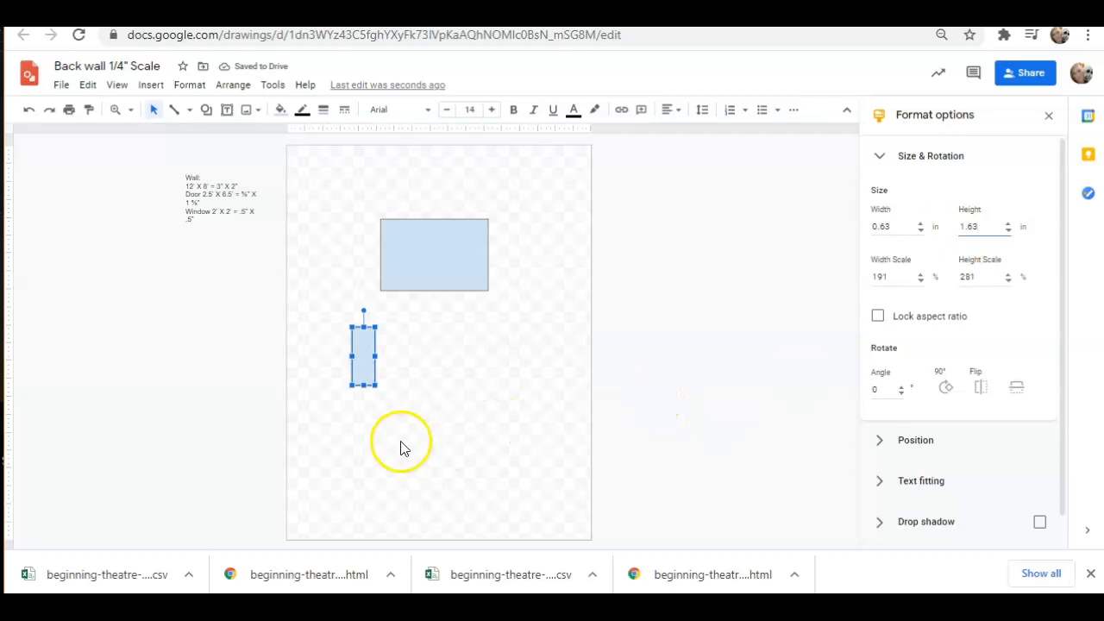
click(399, 444)
Move the door onto the wall, left of its centre, with its base on the wall's bottom edge.
click(363, 367)
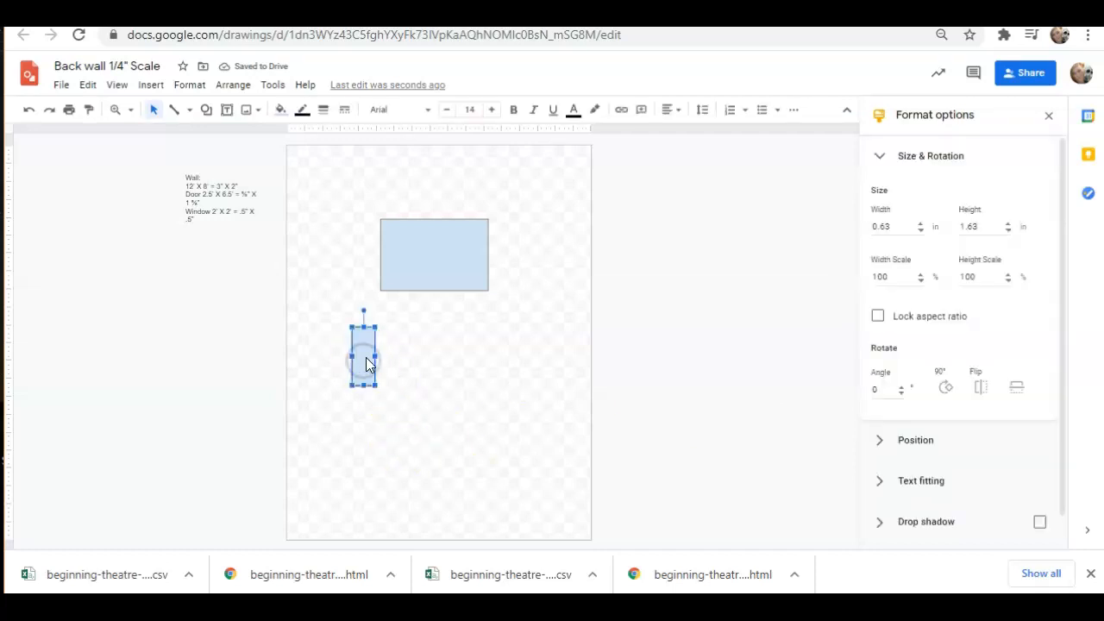
drag(366, 352, 435, 257)
drag(423, 257, 423, 256)
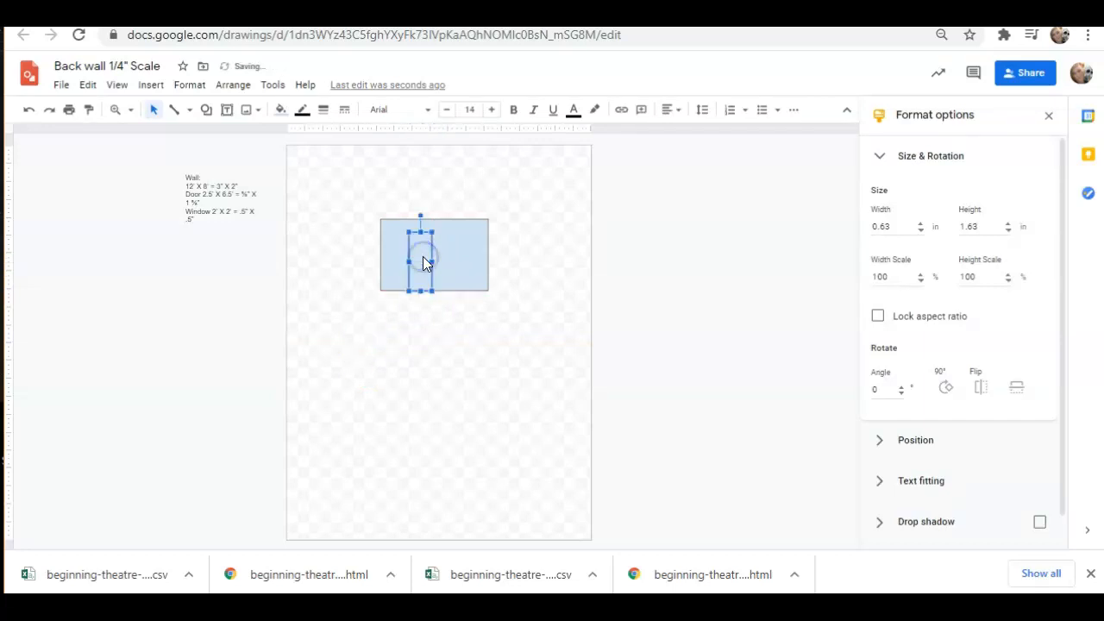
click(456, 355)
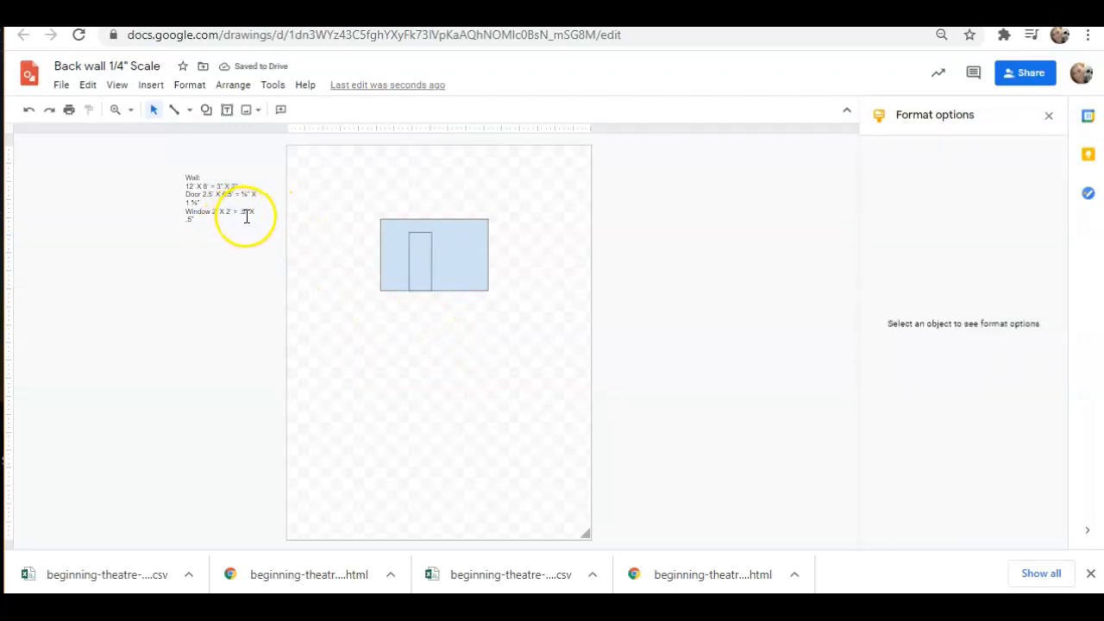
Draw a small, nearly square rectangle about 0.56 in high below the wall for the window.
click(207, 111)
mouse_move(233, 136)
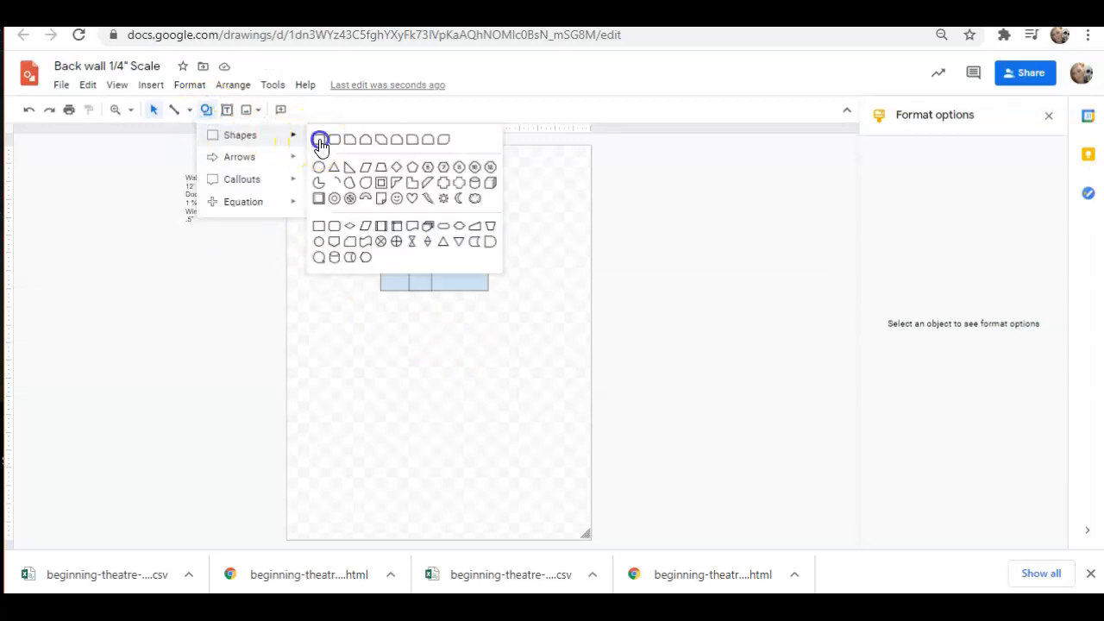
click(320, 144)
drag(387, 341, 411, 362)
Resize the window to 0.5 × 0.5 in and place it in the wall's upper right, level with the door's top.
click(897, 226)
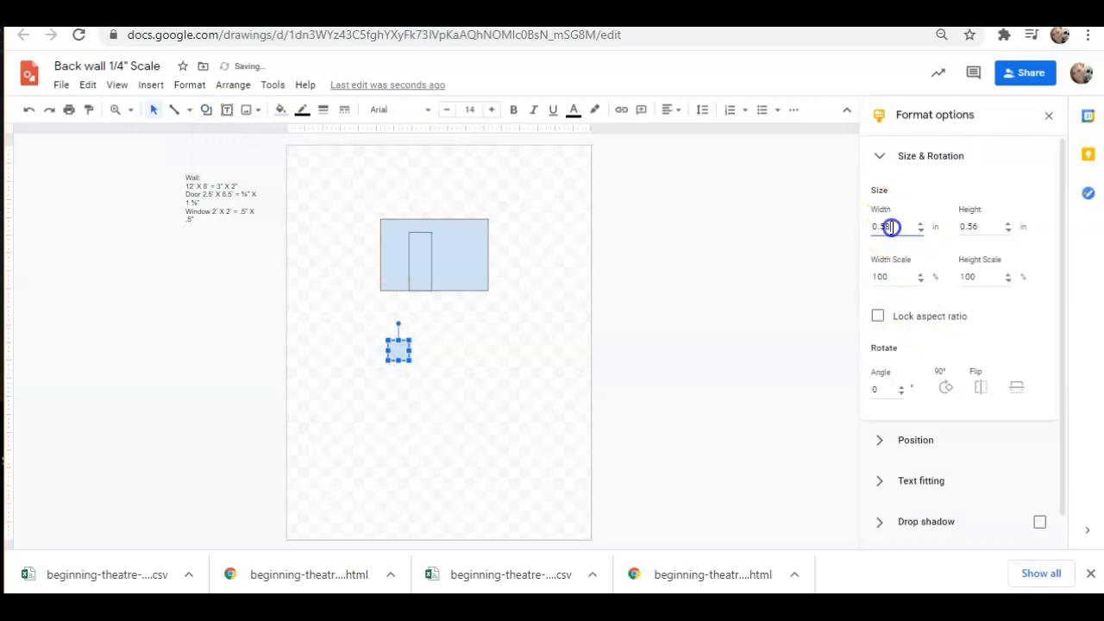
key(BackSpace)
click(975, 227)
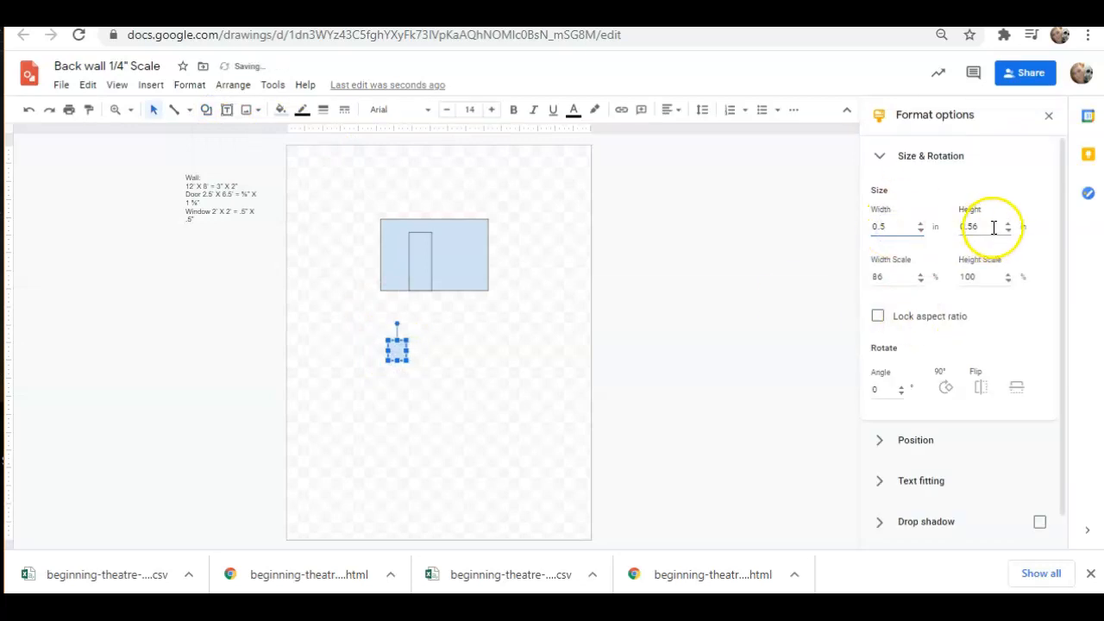
key(BackSpace)
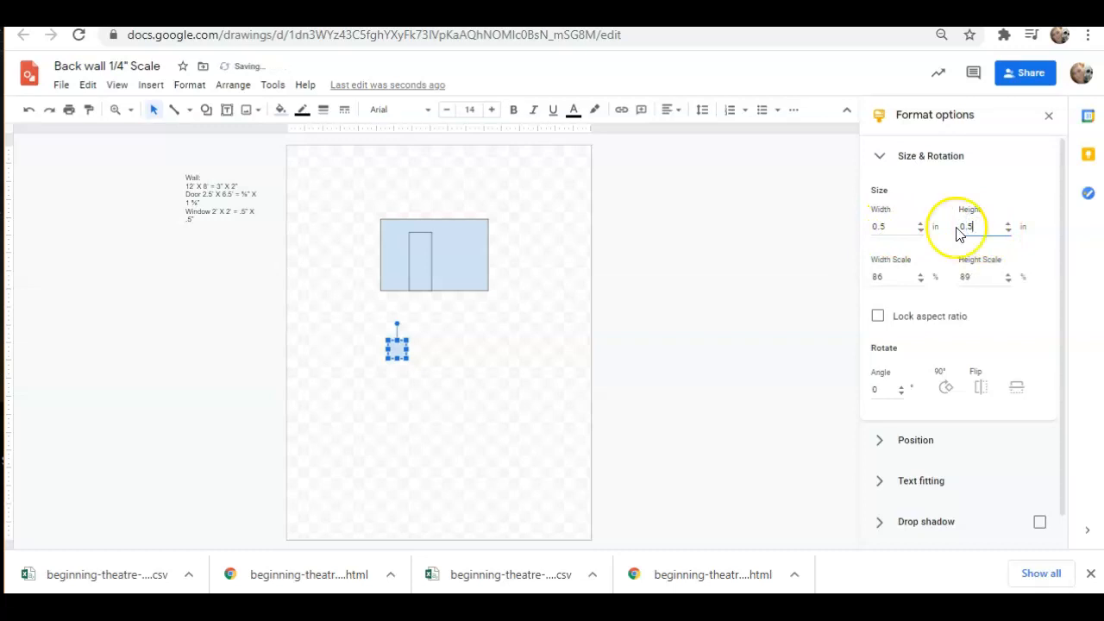
drag(395, 347, 462, 242)
click(518, 356)
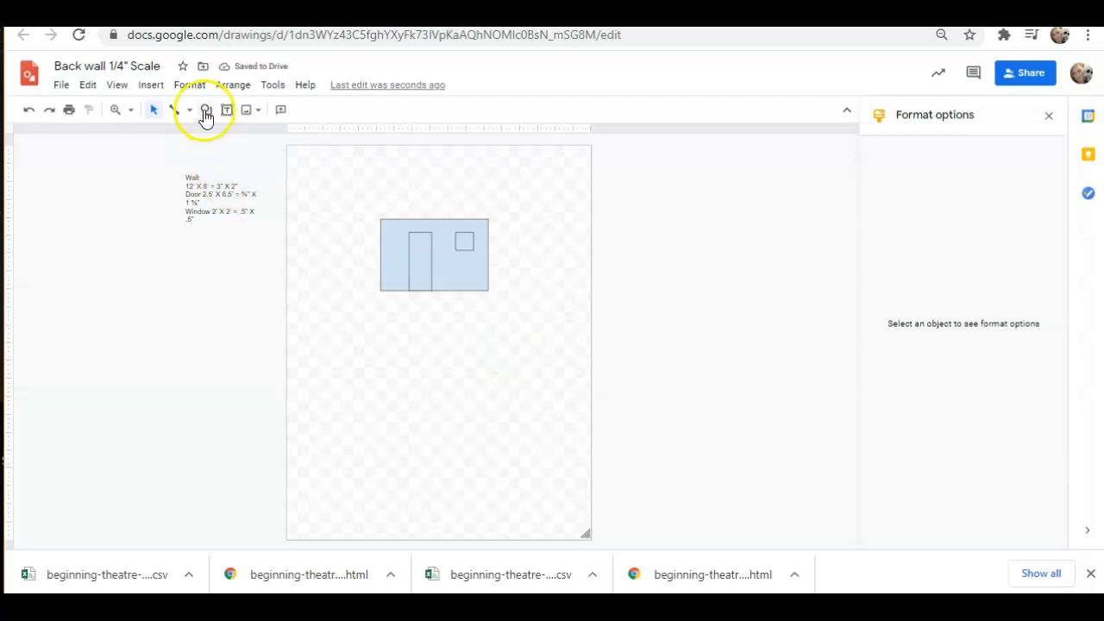
Search the web for "Brick" images to insert into the drawing.
click(148, 87)
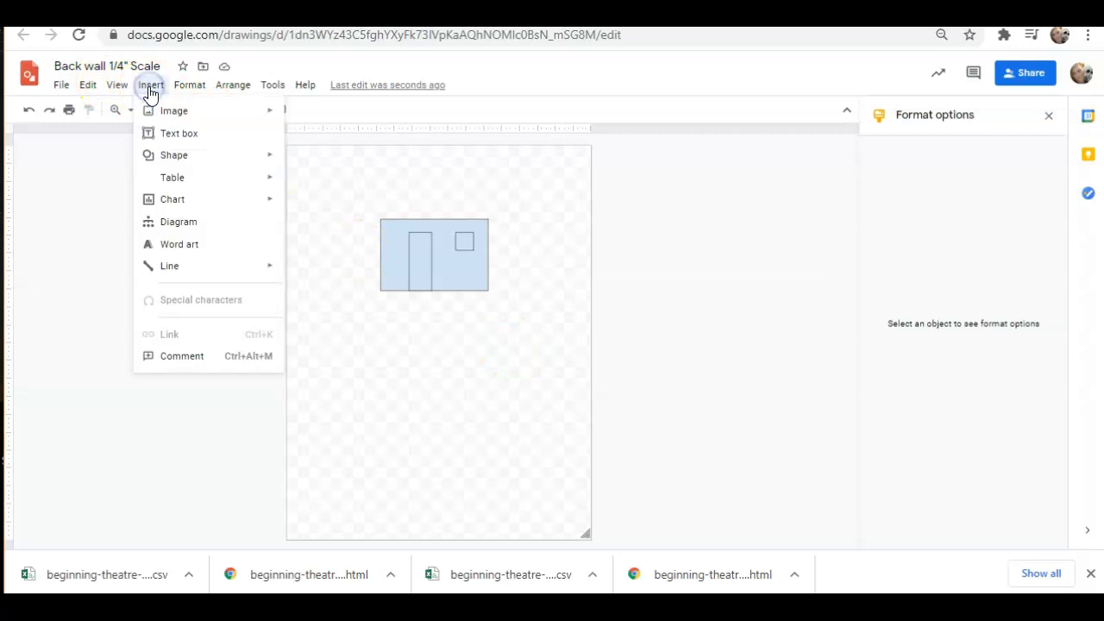
mouse_move(183, 113)
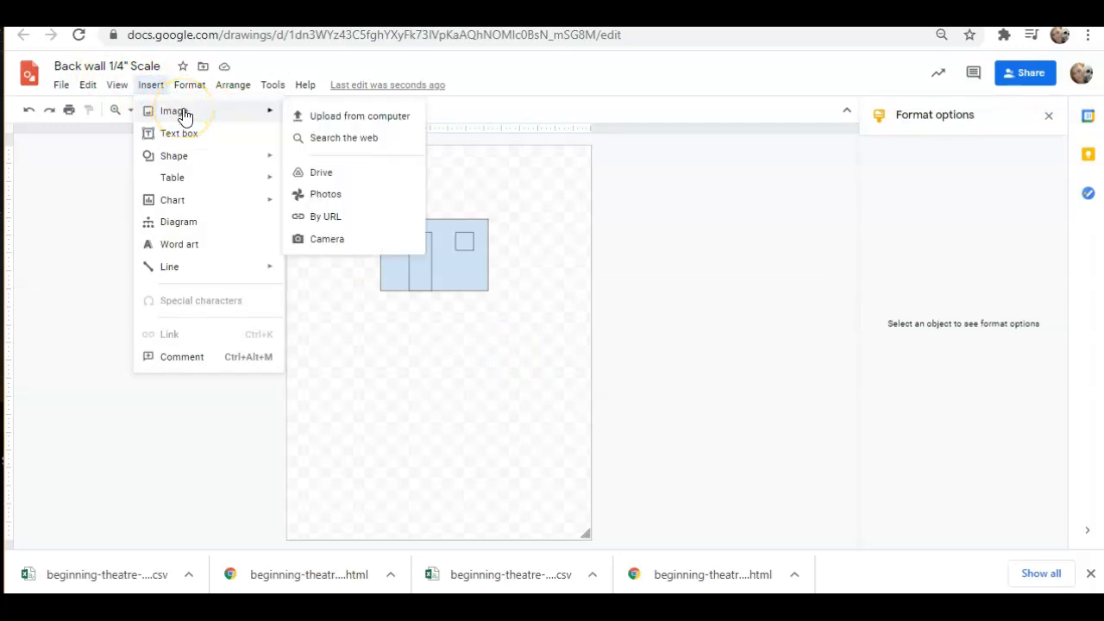
click(340, 143)
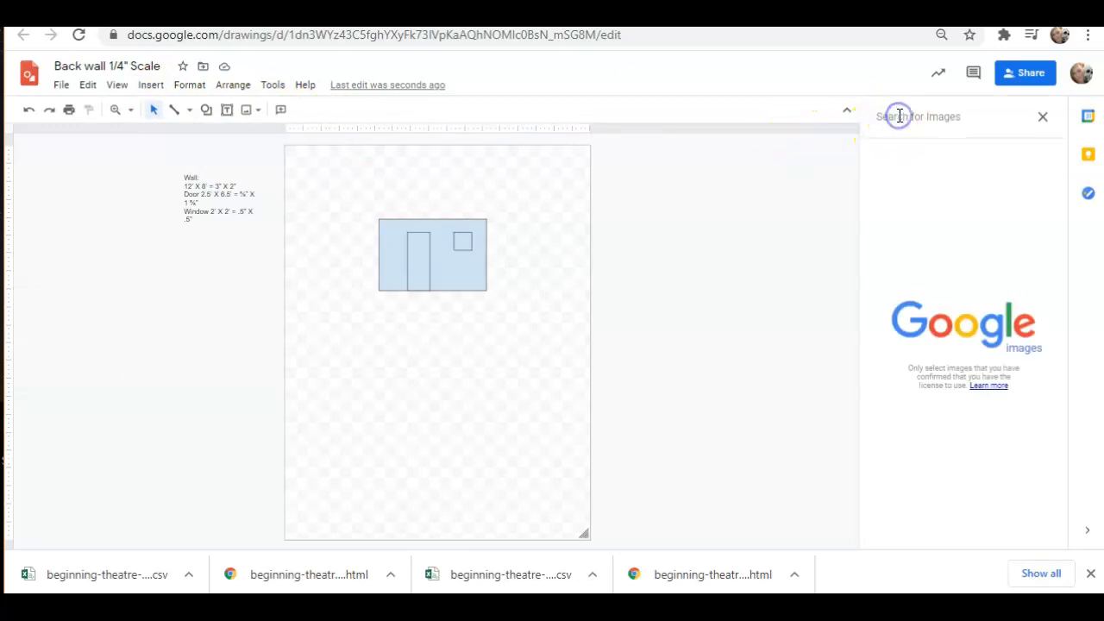
text(Brick)
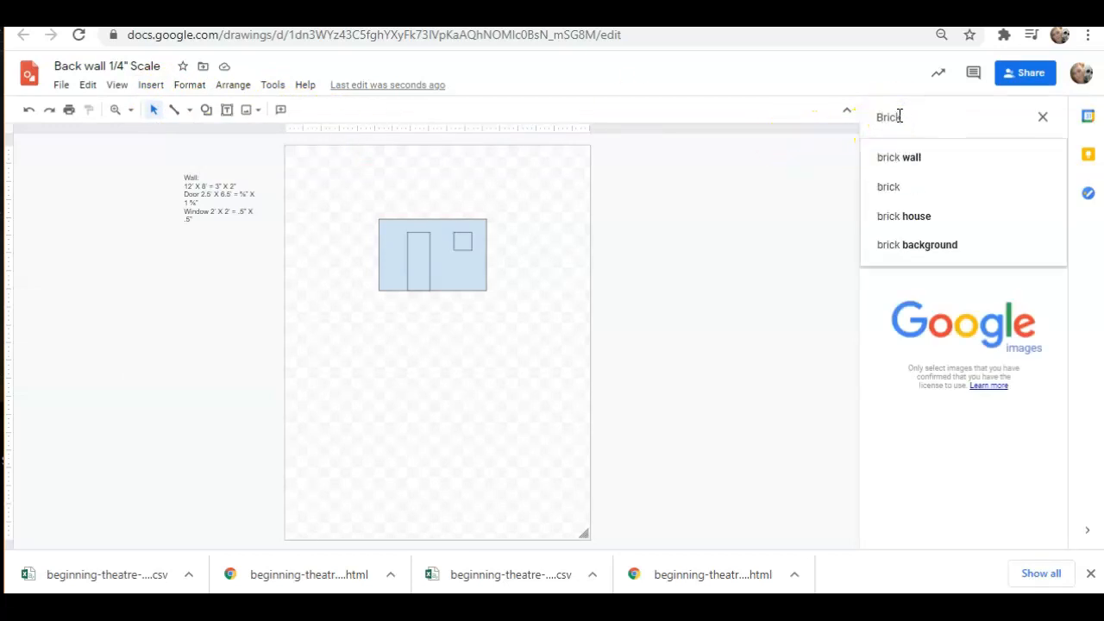
key(Return)
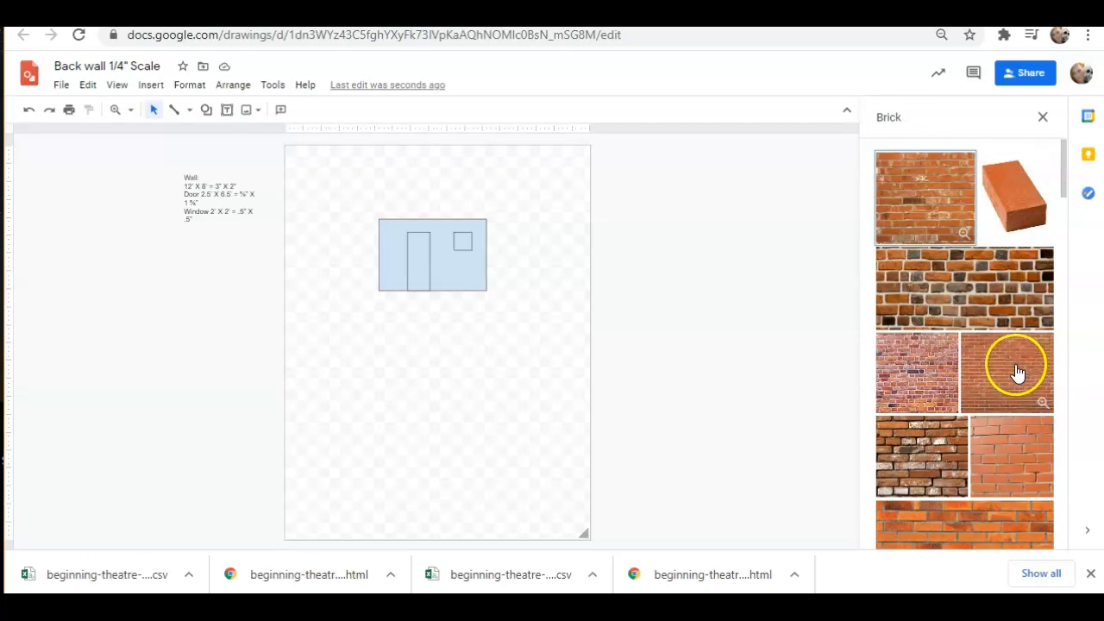
Insert the red brick wall image with fine, even courses and shrink it to roughly the wall's size, just below the wall.
click(1013, 372)
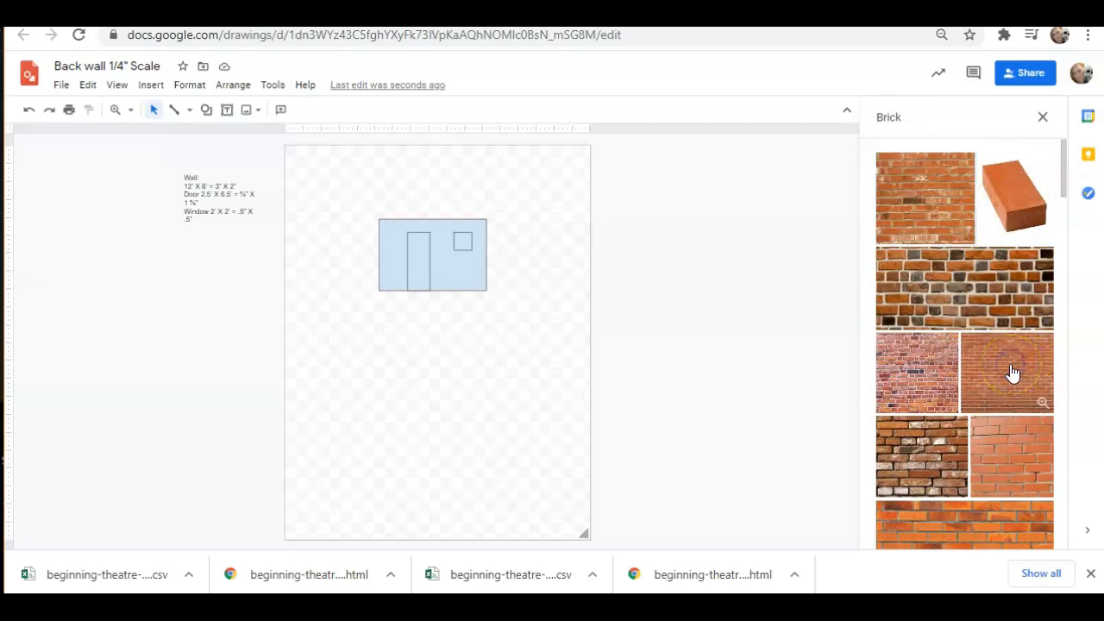
click(1035, 534)
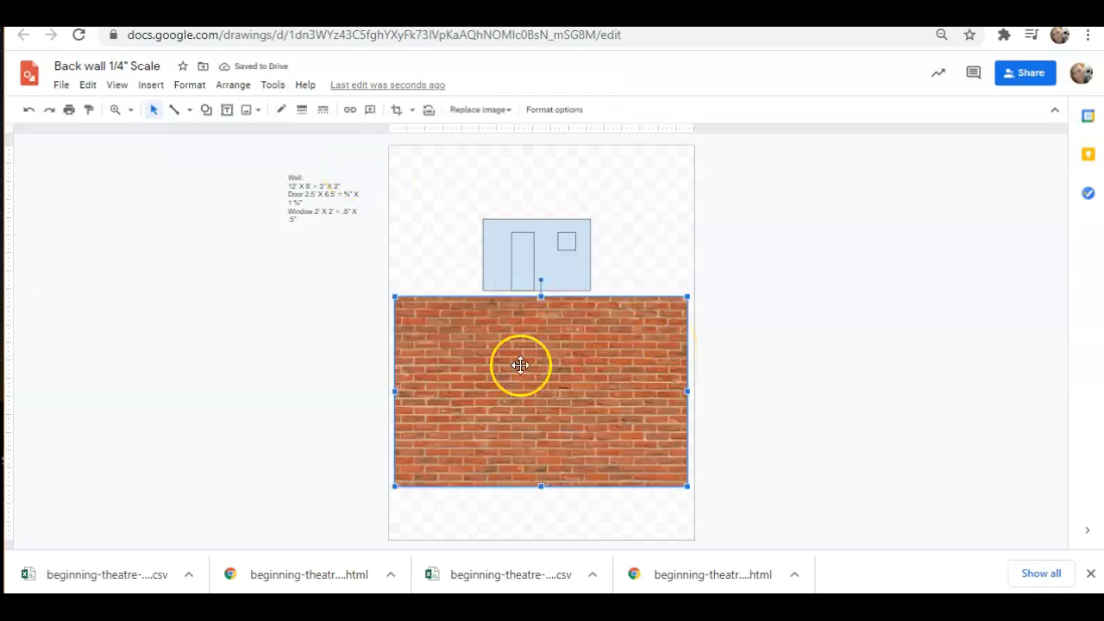
drag(688, 297, 667, 314)
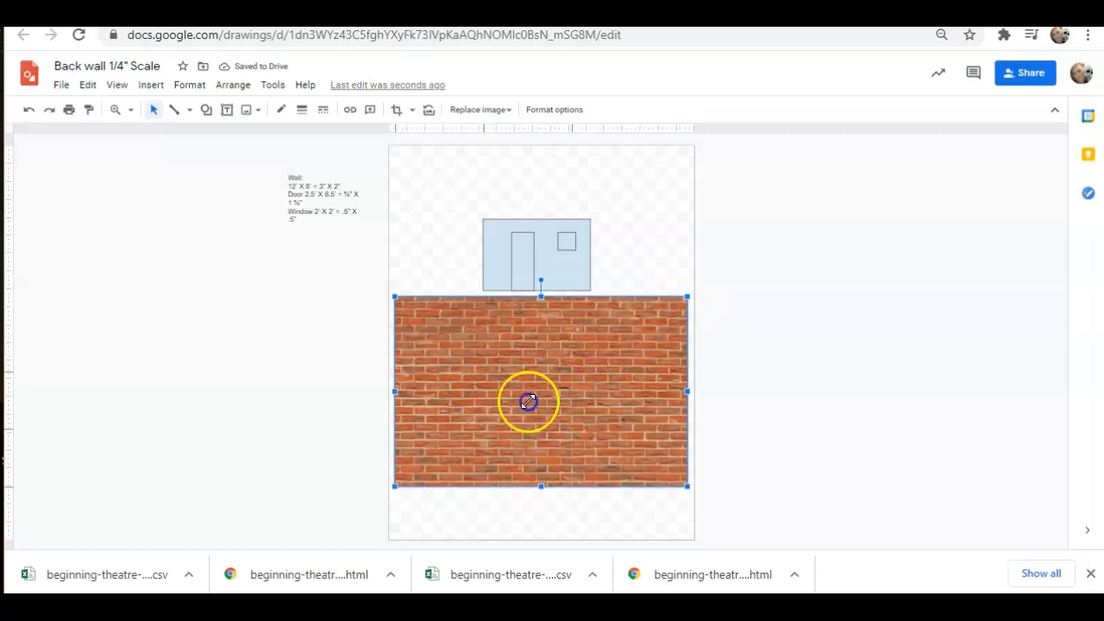
drag(487, 416, 478, 421)
drag(449, 464, 592, 353)
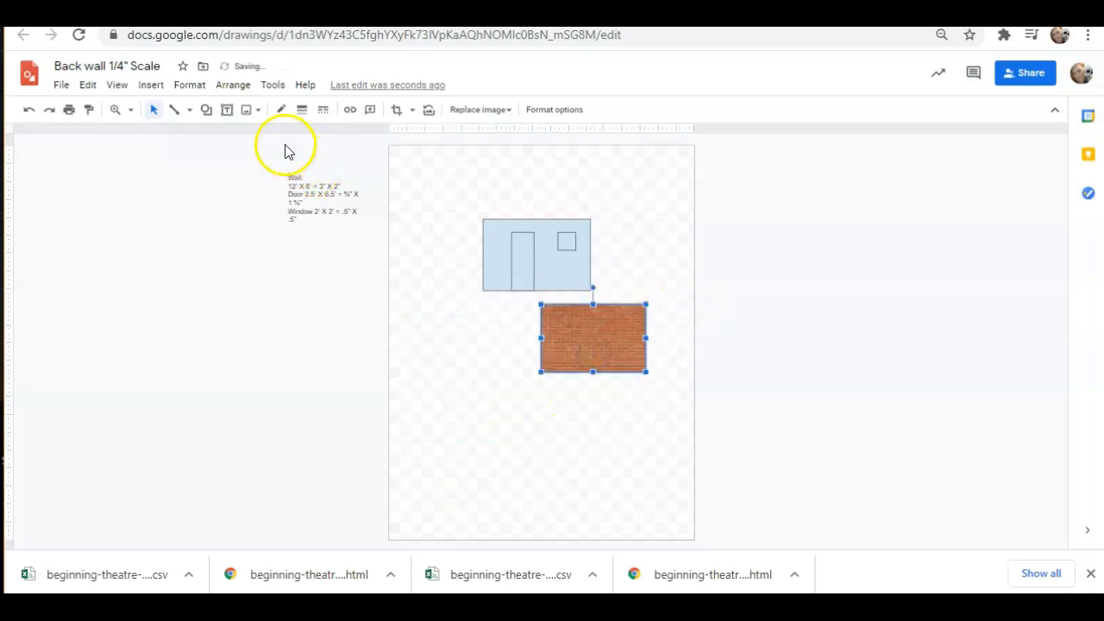
Align the brick image with the wall's upper-left corner and scale it down proportionally to about 2.3 × 1.5 in.
click(132, 111)
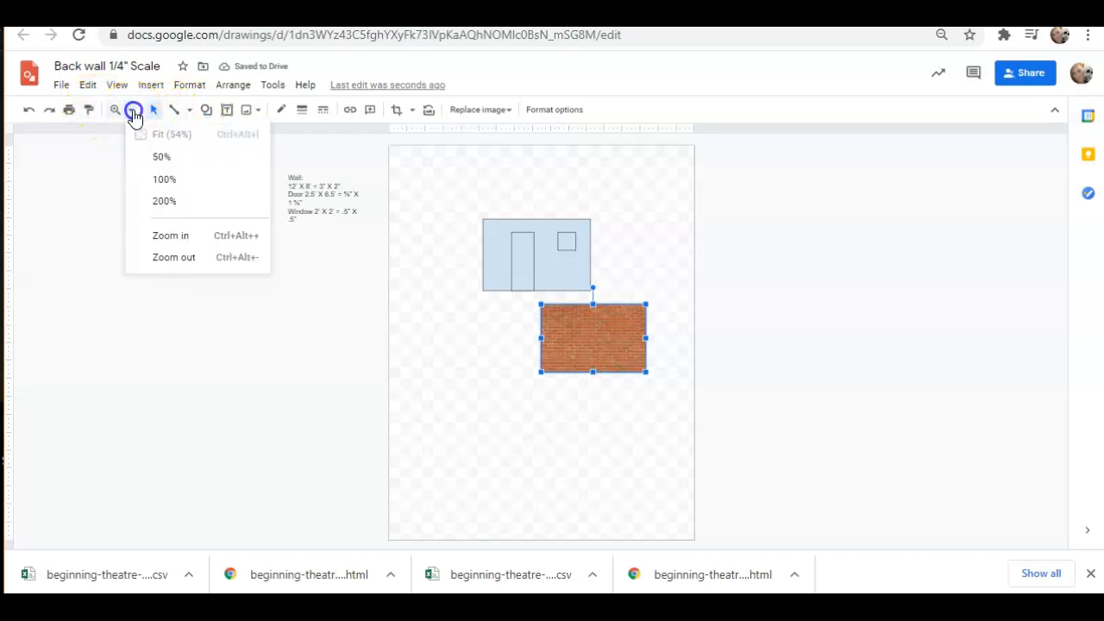
click(166, 180)
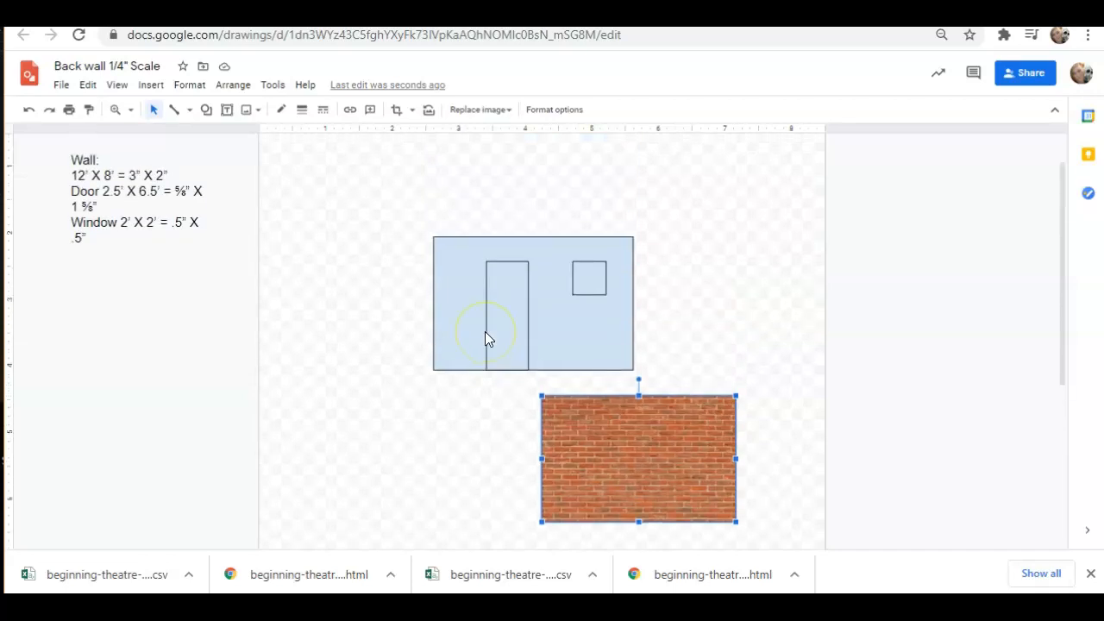
drag(630, 468, 521, 311)
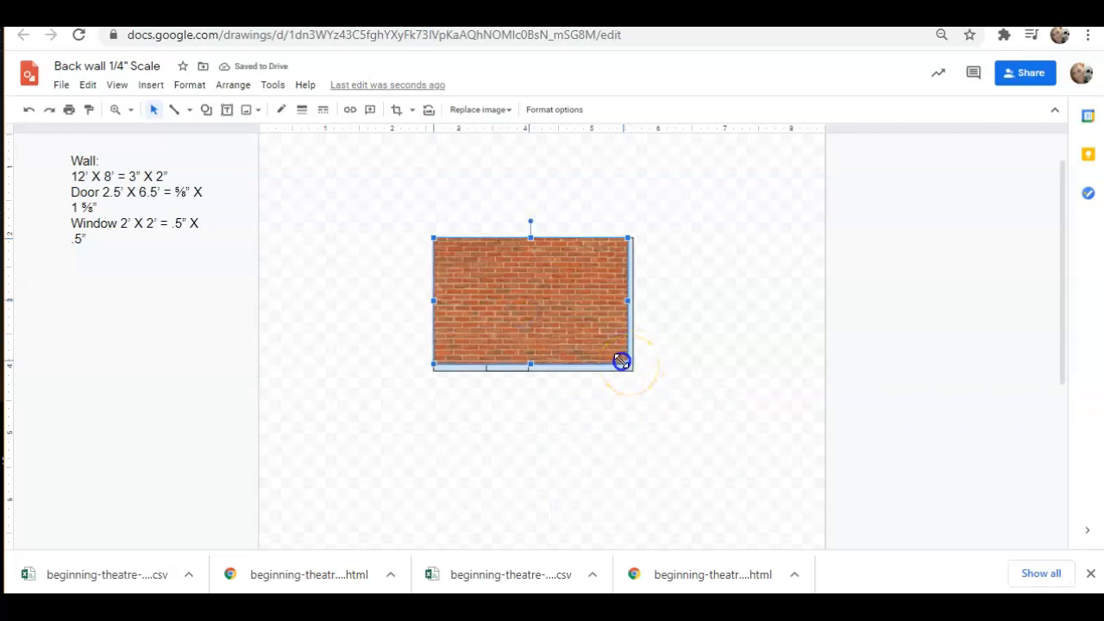
drag(605, 350, 603, 349)
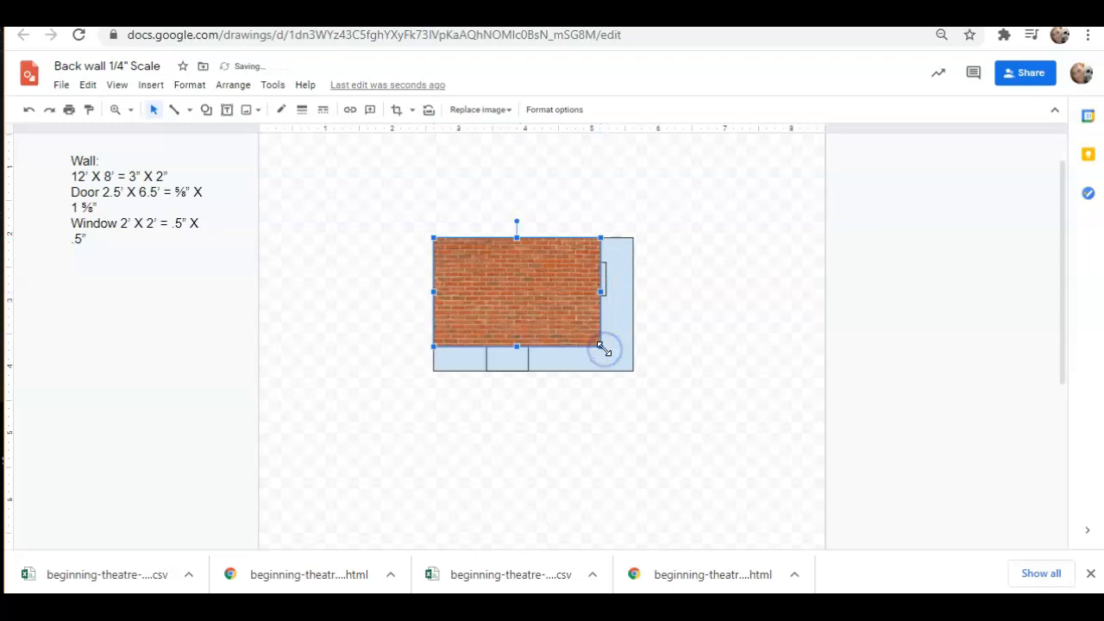
drag(604, 349, 586, 338)
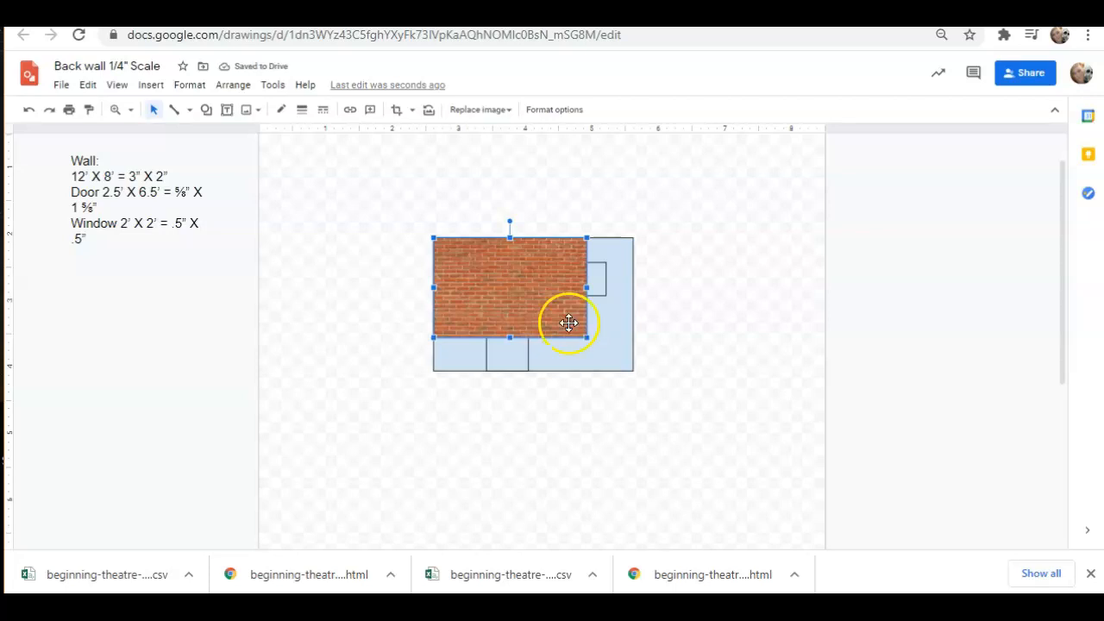
Copy the brick image and place the duplicate flush against the right edge of the first one.
right_click(523, 291)
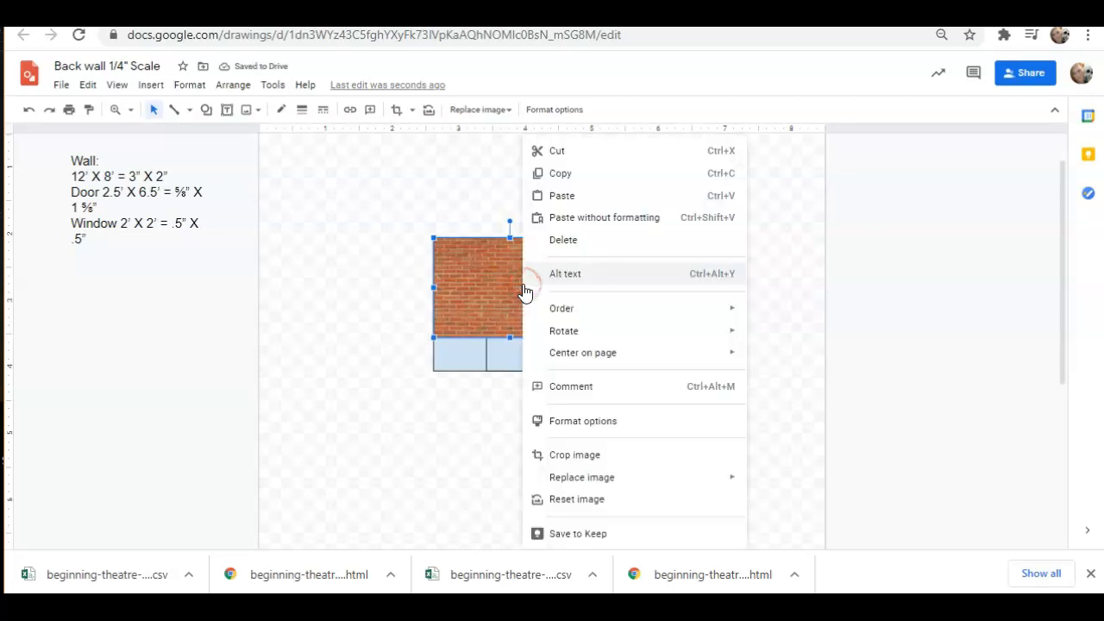
click(573, 177)
right_click(696, 264)
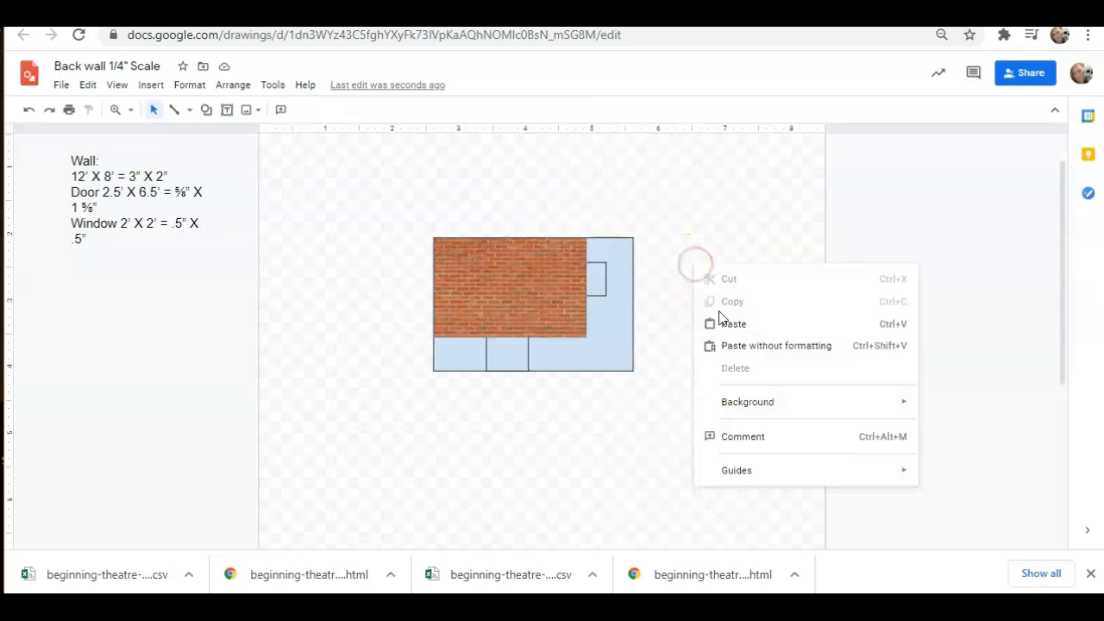
click(725, 324)
click(526, 316)
drag(570, 302, 664, 302)
click(663, 363)
Paste another brick tile directly below the first one and nudge it up slightly to overlap the row above.
right_click(654, 409)
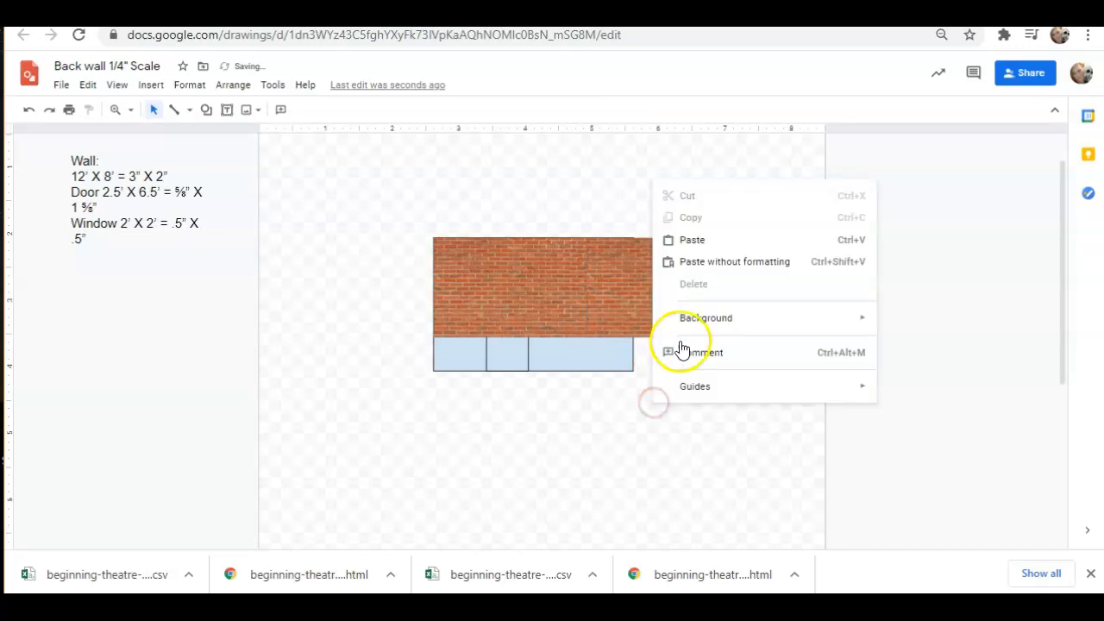
click(712, 243)
drag(523, 313, 502, 393)
click(661, 449)
click(575, 412)
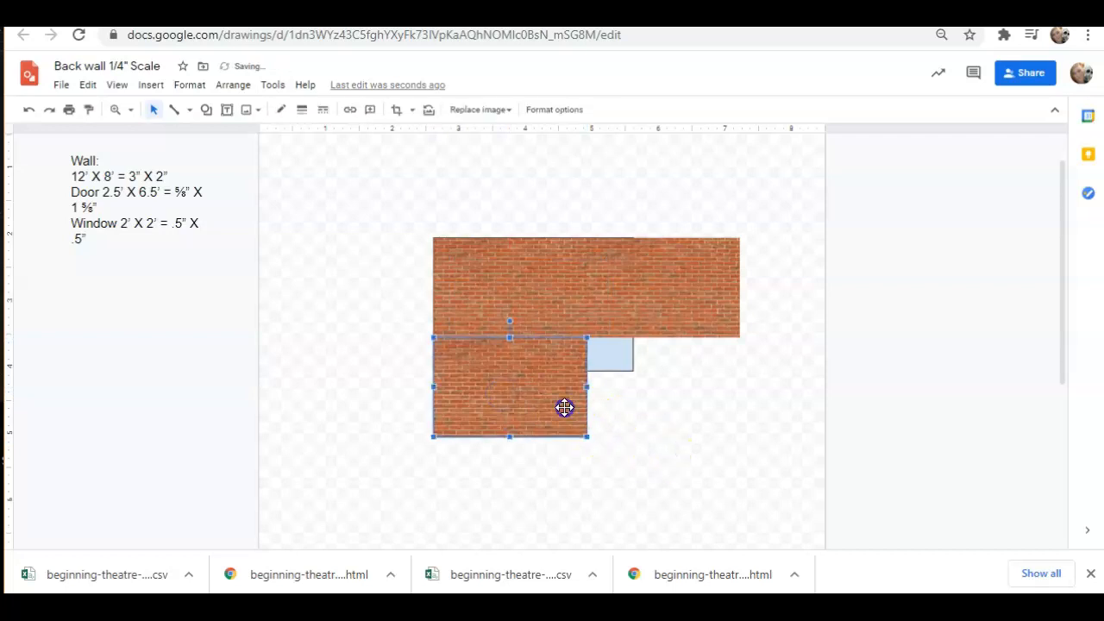
key(Up)
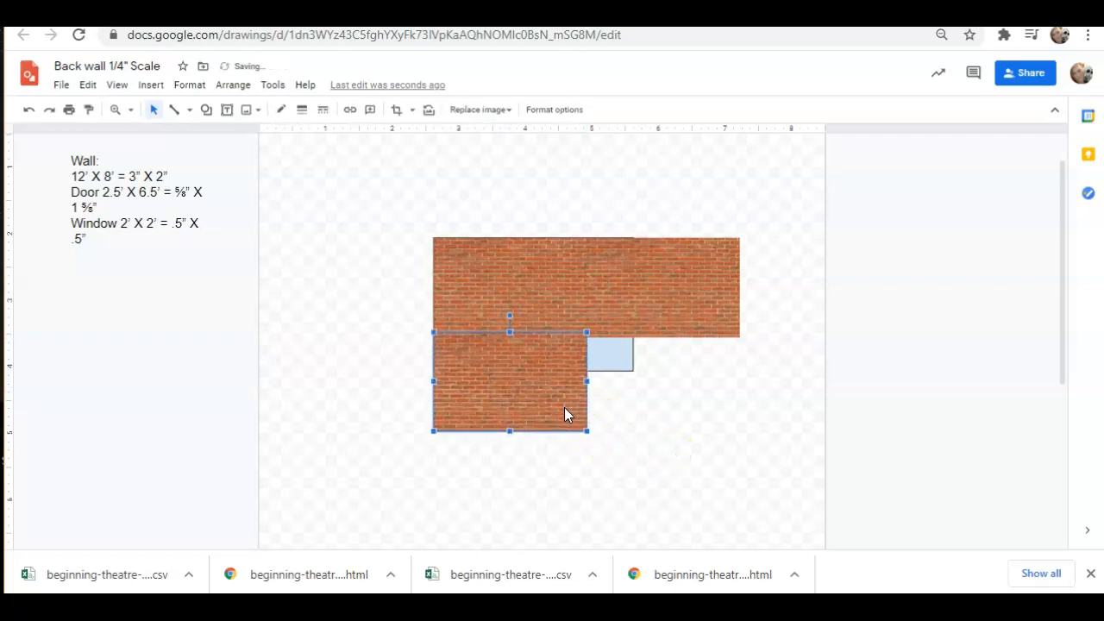
click(630, 434)
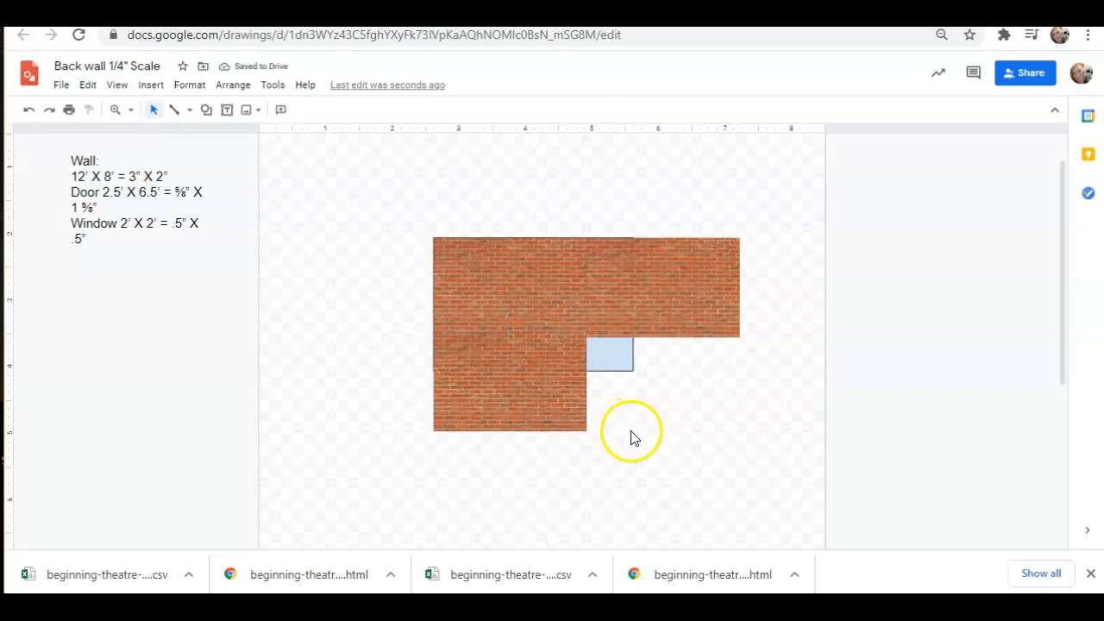
Paste a fourth brick tile into the lower-right gap and nudge it up level with the lower-left tile.
right_click(631, 436)
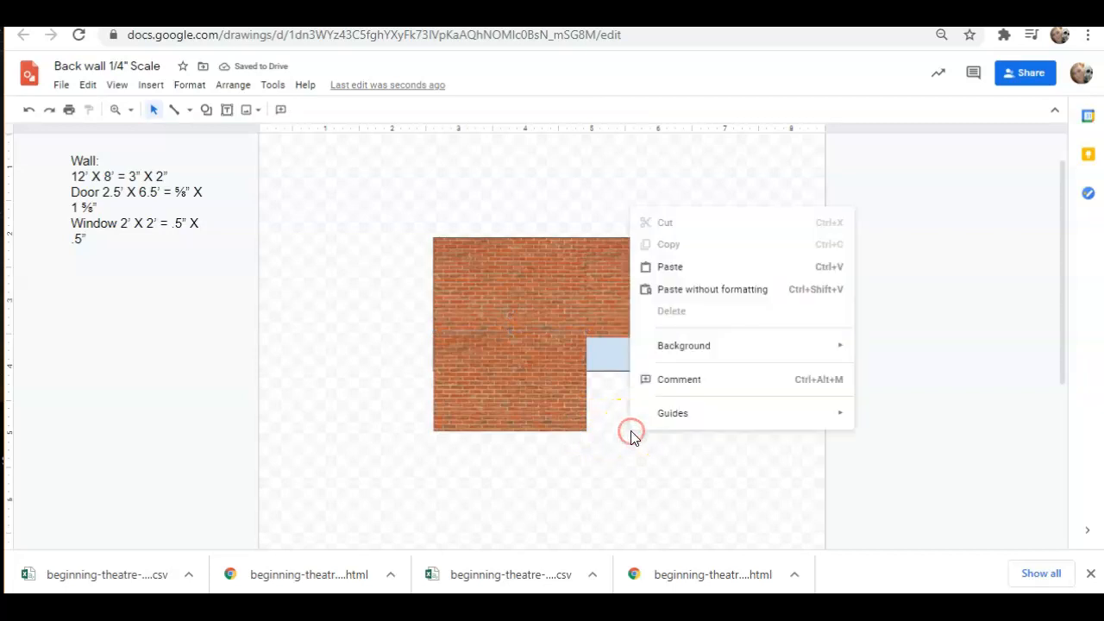
click(682, 267)
drag(531, 333, 646, 396)
click(661, 470)
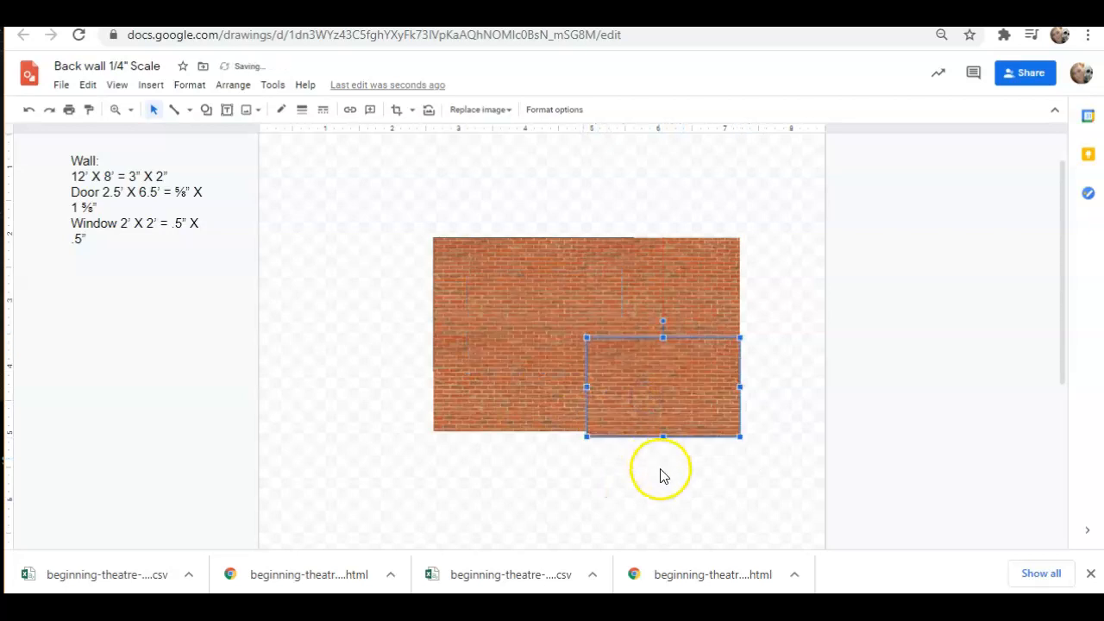
click(645, 407)
key(Up)
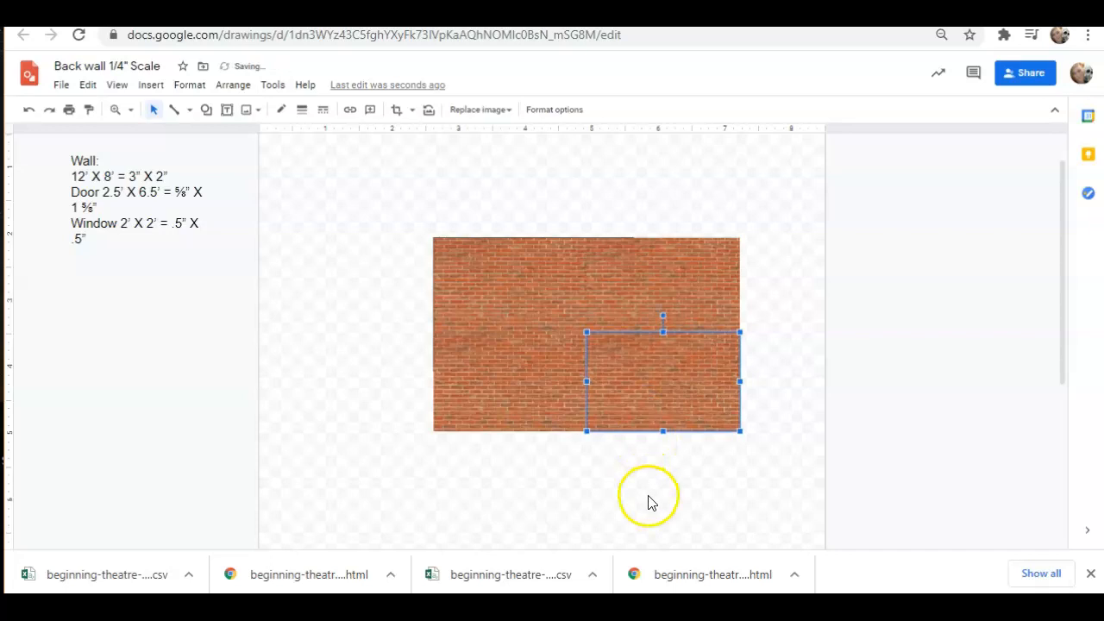
Select all four brick tiles and group them into one object.
shift+click(534, 407)
shift+click(511, 297)
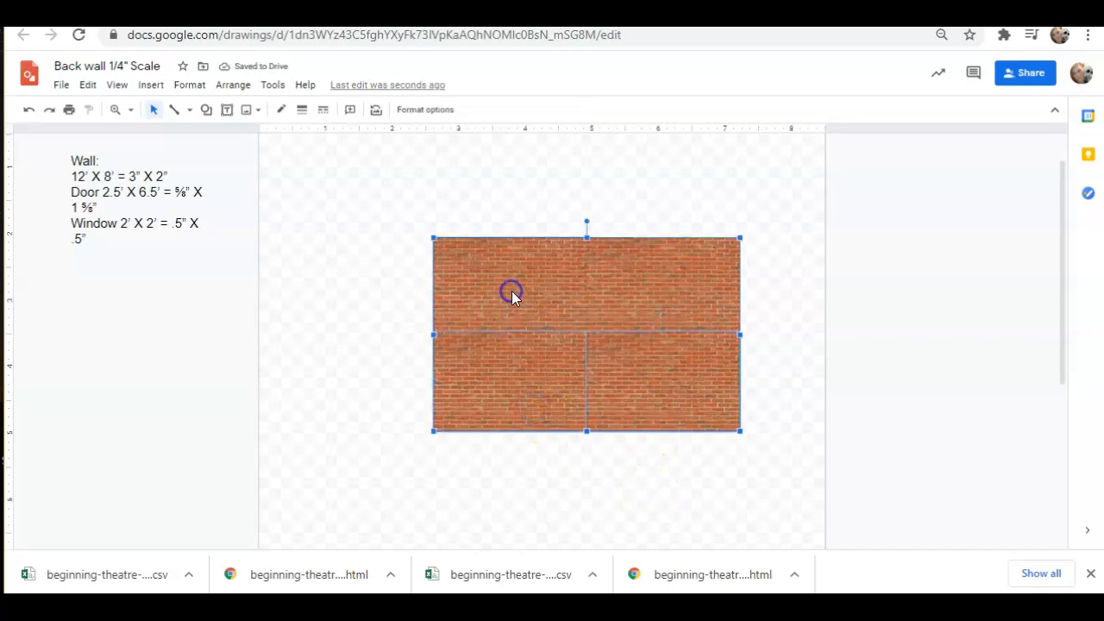
shift+click(698, 293)
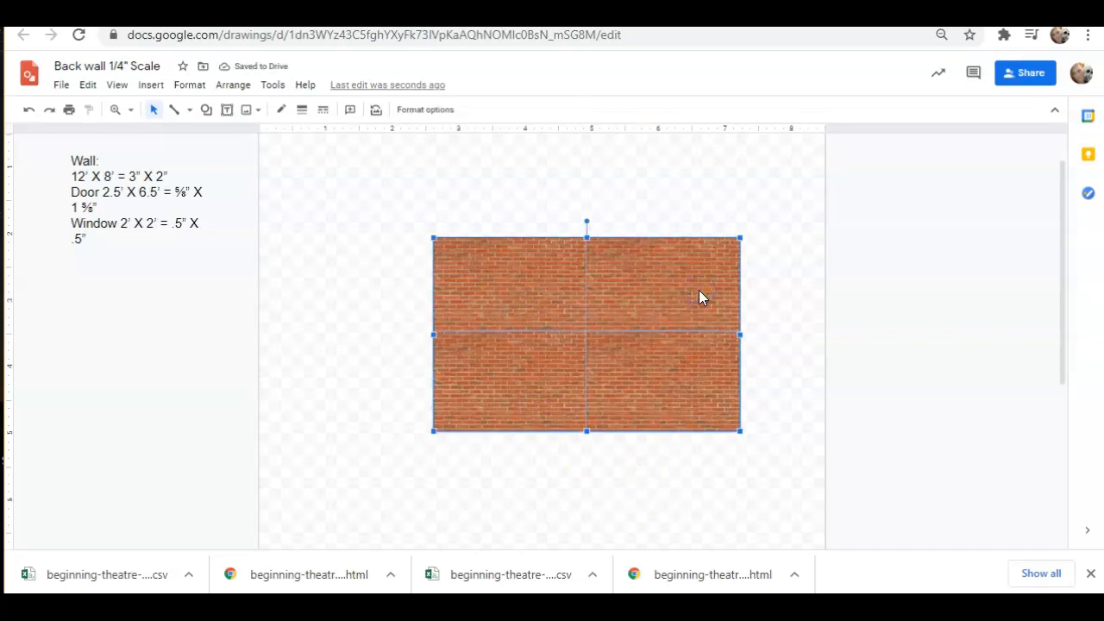
click(727, 491)
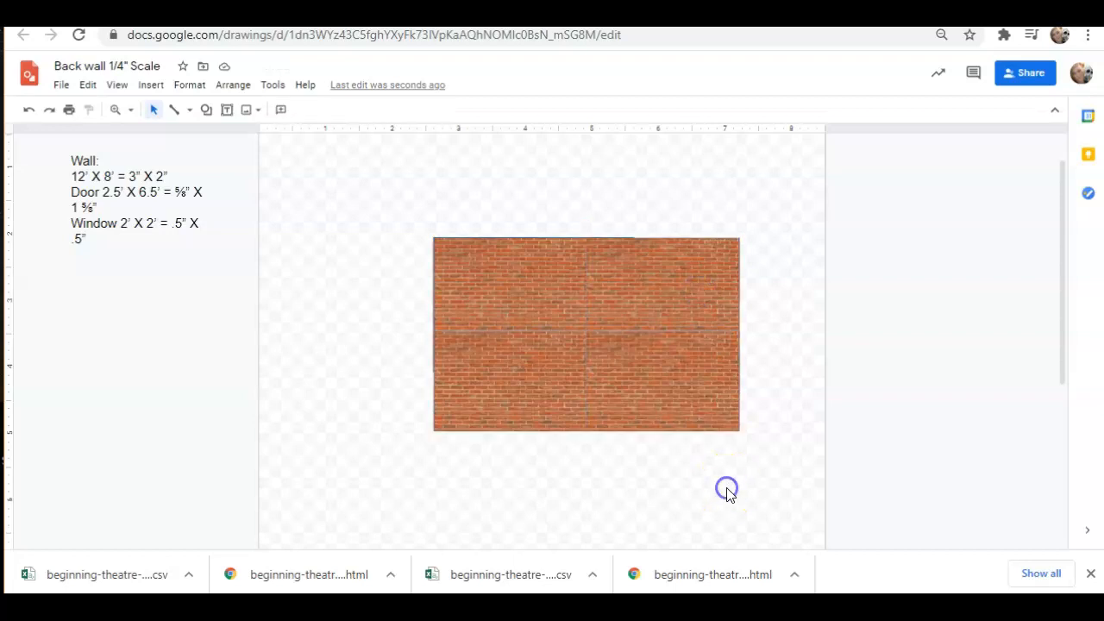
click(487, 262)
shift+click(700, 259)
shift+click(699, 390)
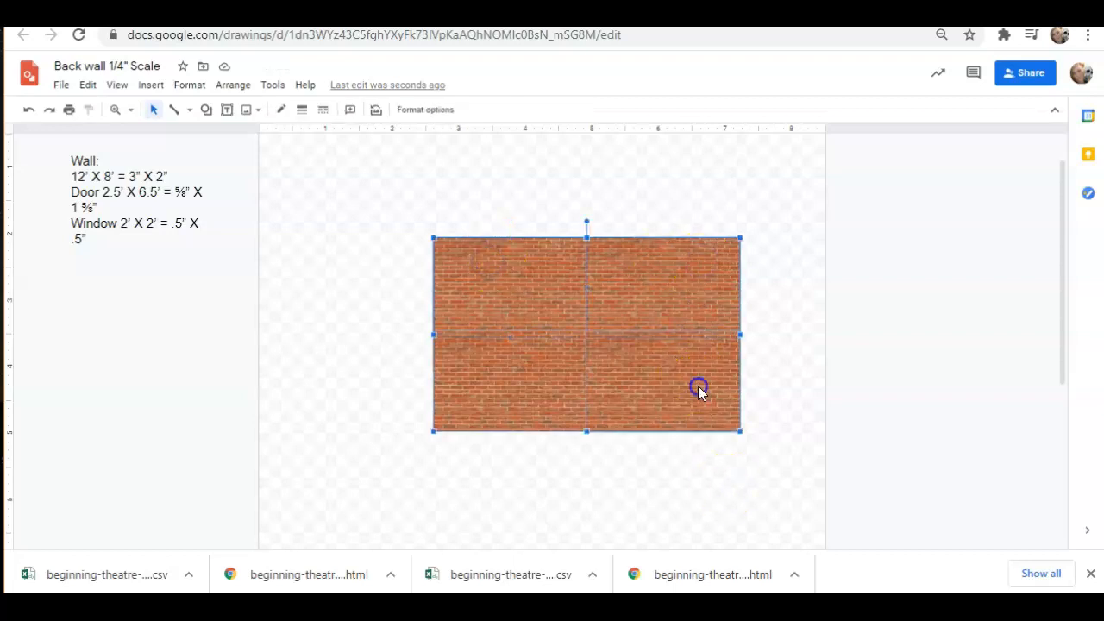
right_click(503, 380)
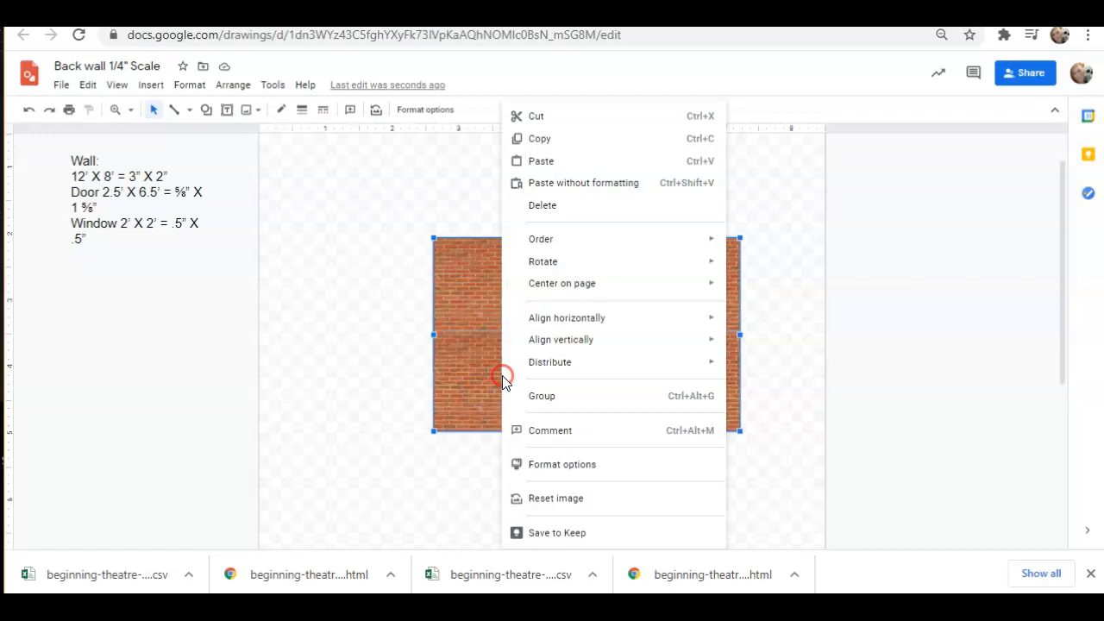
click(542, 396)
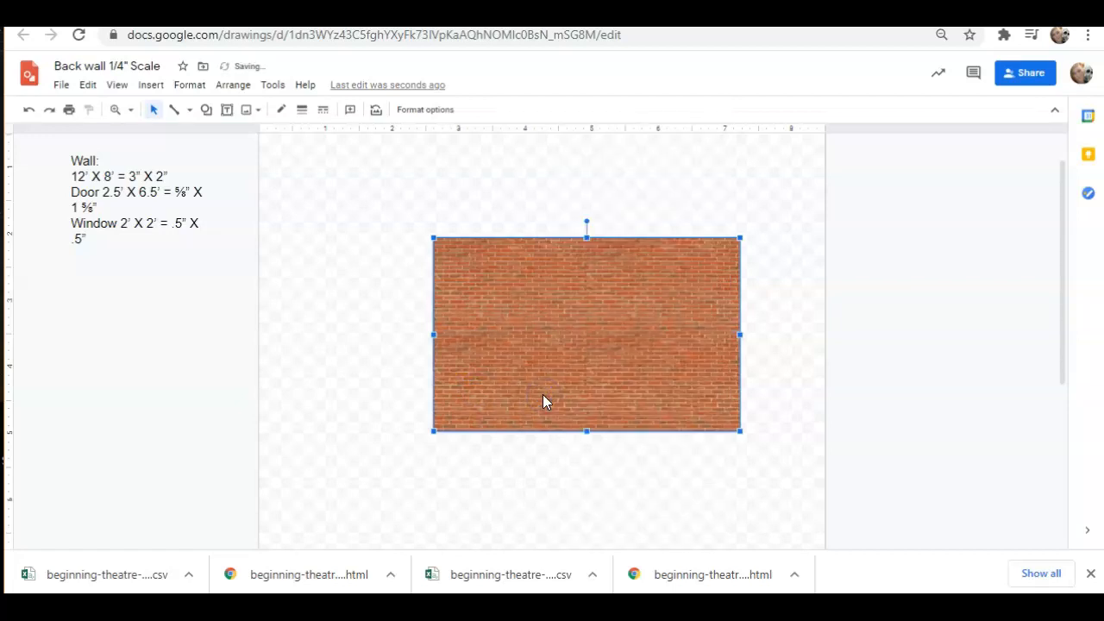
Crop the right side of the group's upper-right brick tile to the wall's right edge, leaving it 0.7 in wide.
click(584, 278)
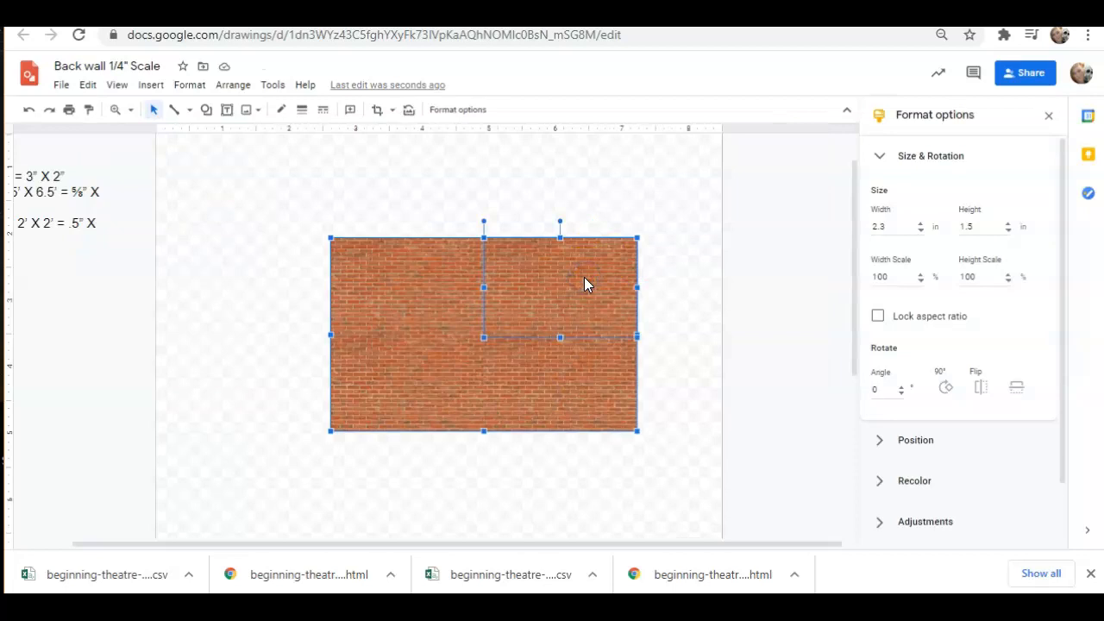
click(377, 109)
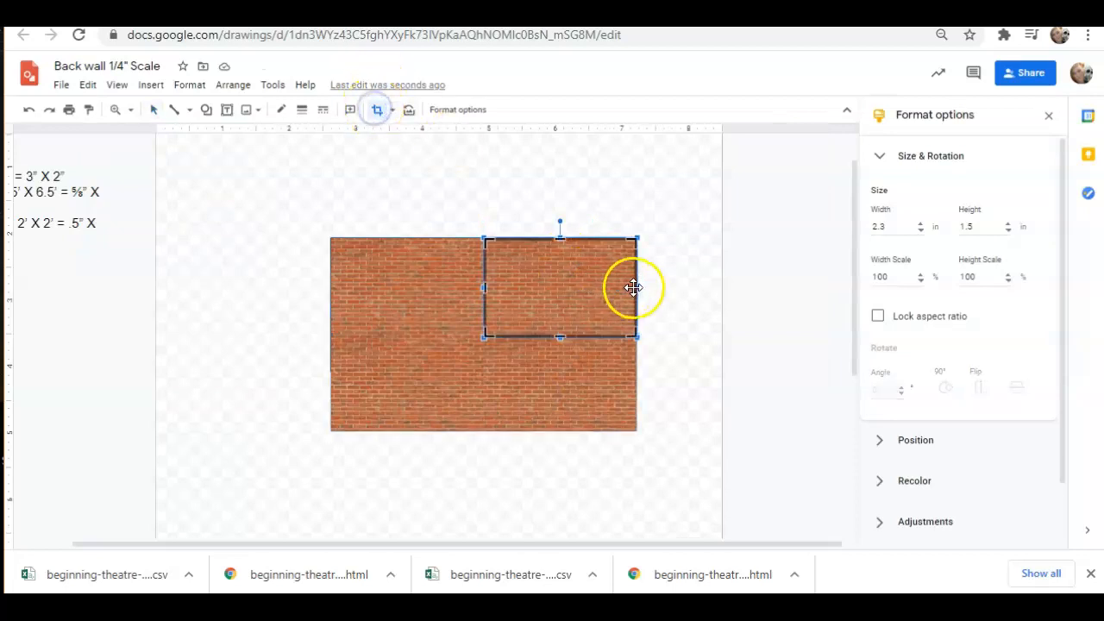
drag(638, 289, 512, 289)
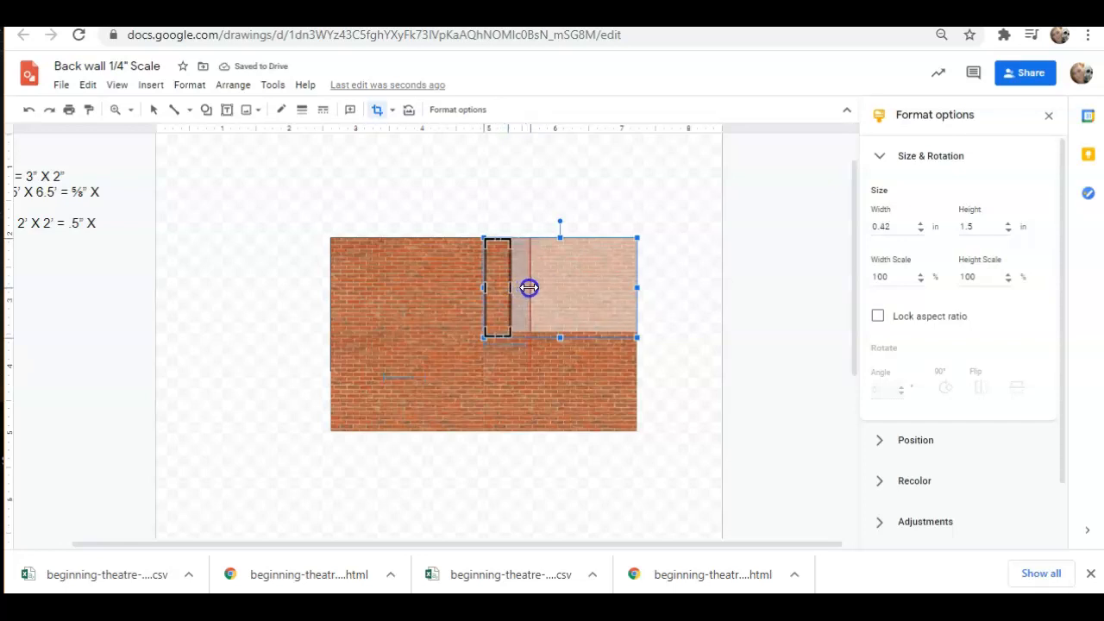
drag(529, 287, 530, 287)
click(600, 385)
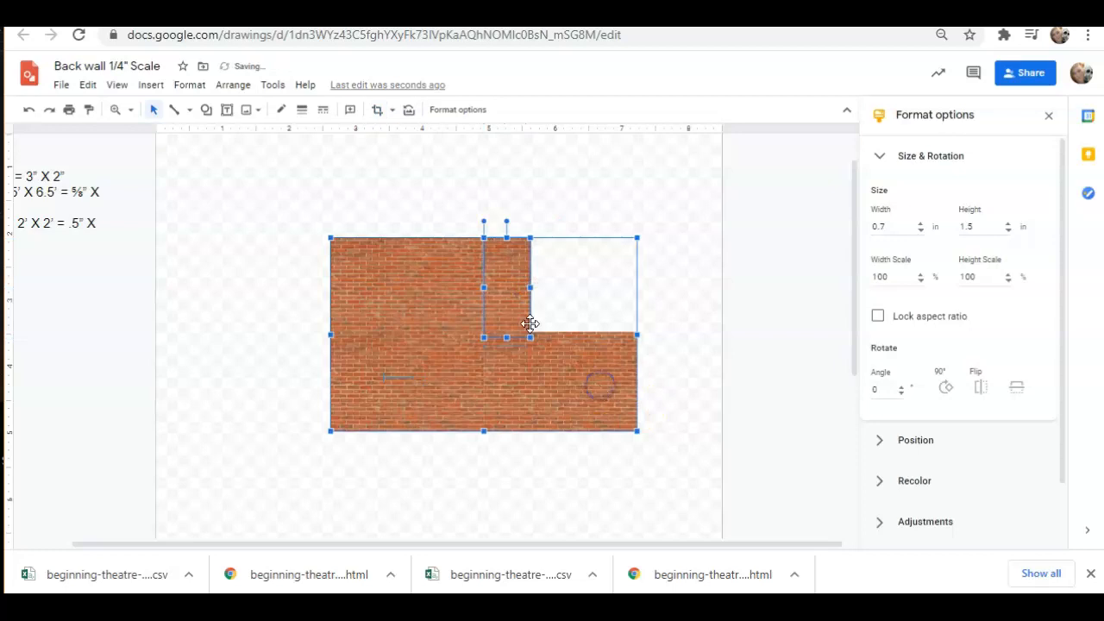
click(377, 110)
click(609, 387)
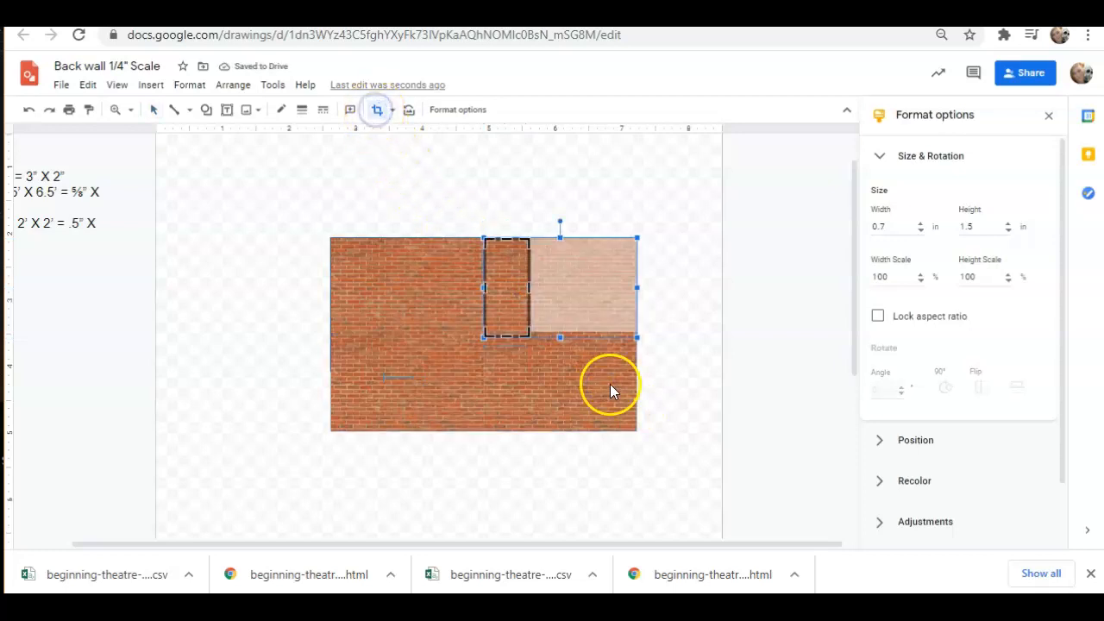
click(687, 351)
Crop the group's lower-right brick tile to 0.7 × 0.59 in, matching the wall's right and bottom edges.
click(585, 374)
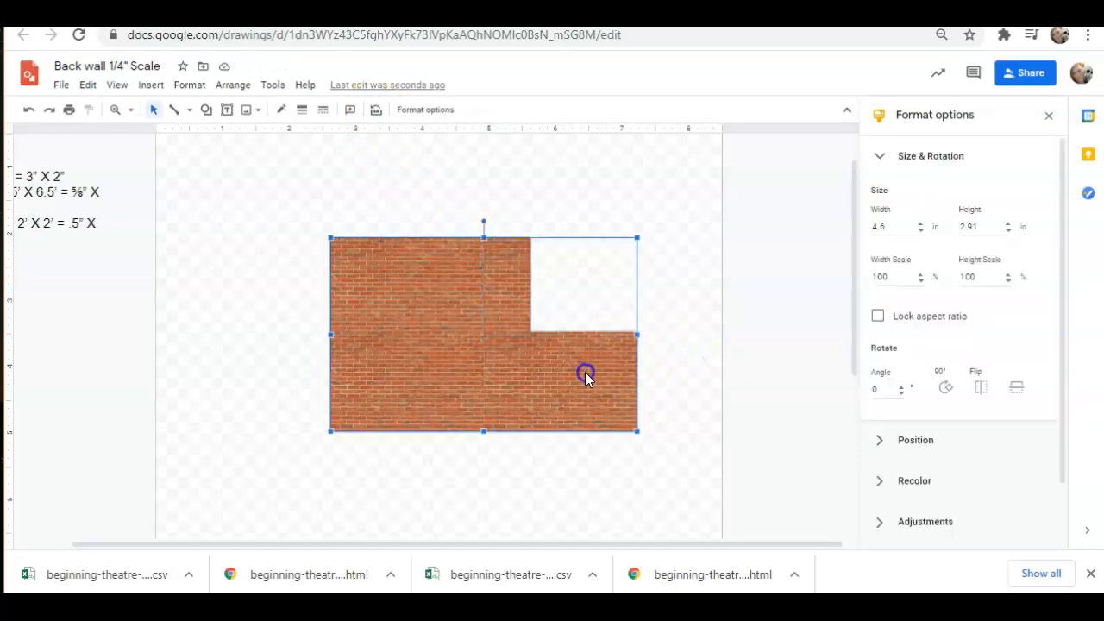
click(568, 376)
click(373, 111)
drag(636, 380, 531, 382)
drag(508, 431, 509, 372)
click(510, 482)
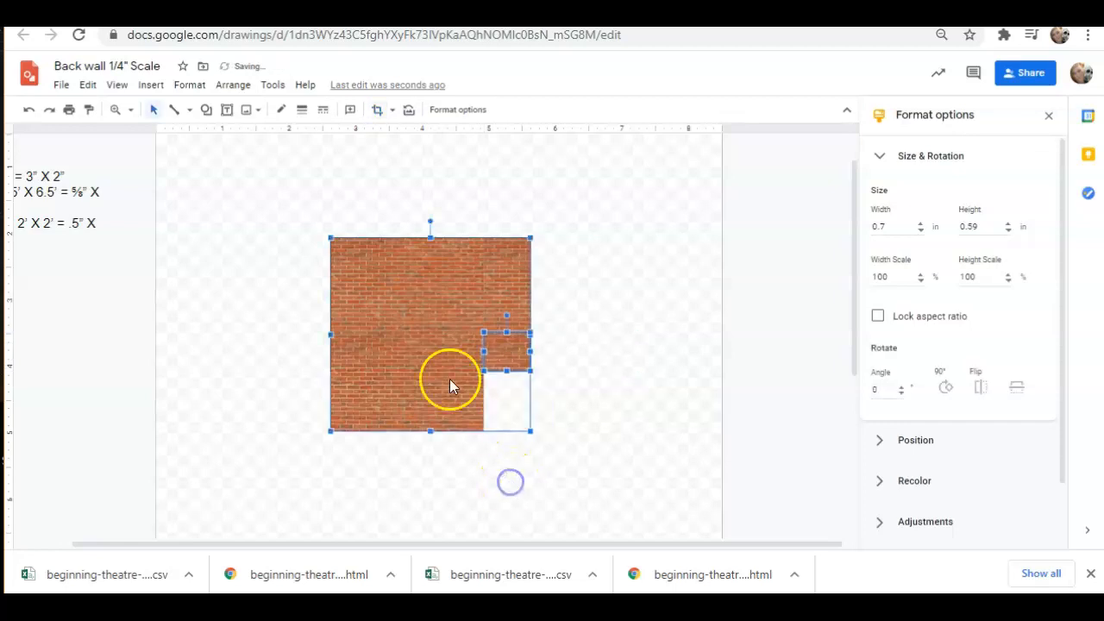
click(588, 480)
Crop the bottom of the lower-left brick tile to the wall's bottom edge, making the whole brick group 3 × 2 in.
click(420, 395)
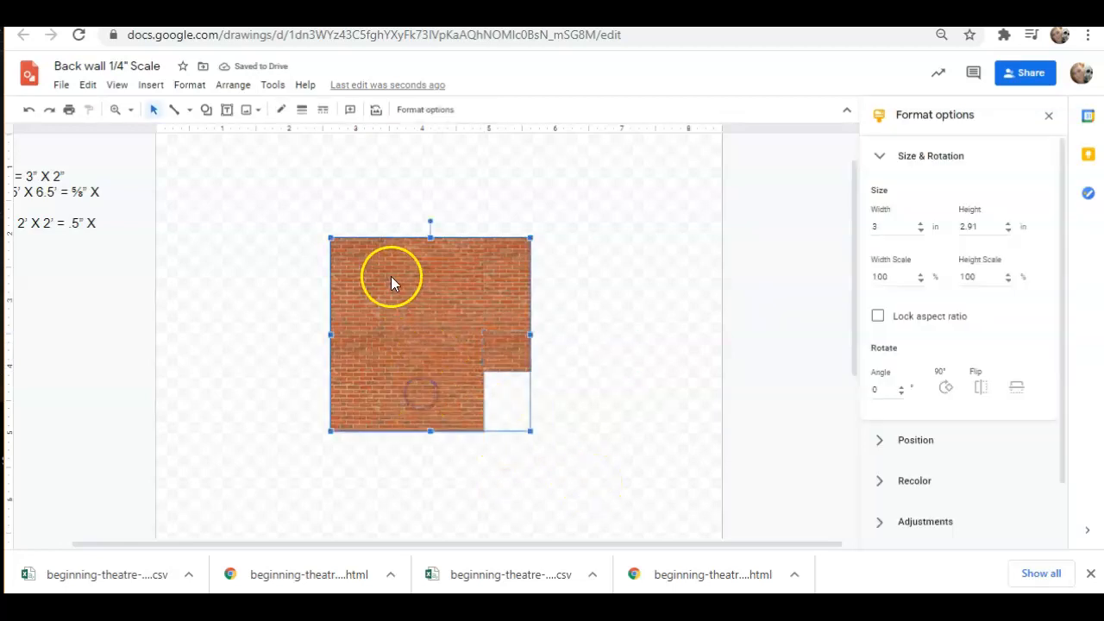
click(385, 353)
click(376, 109)
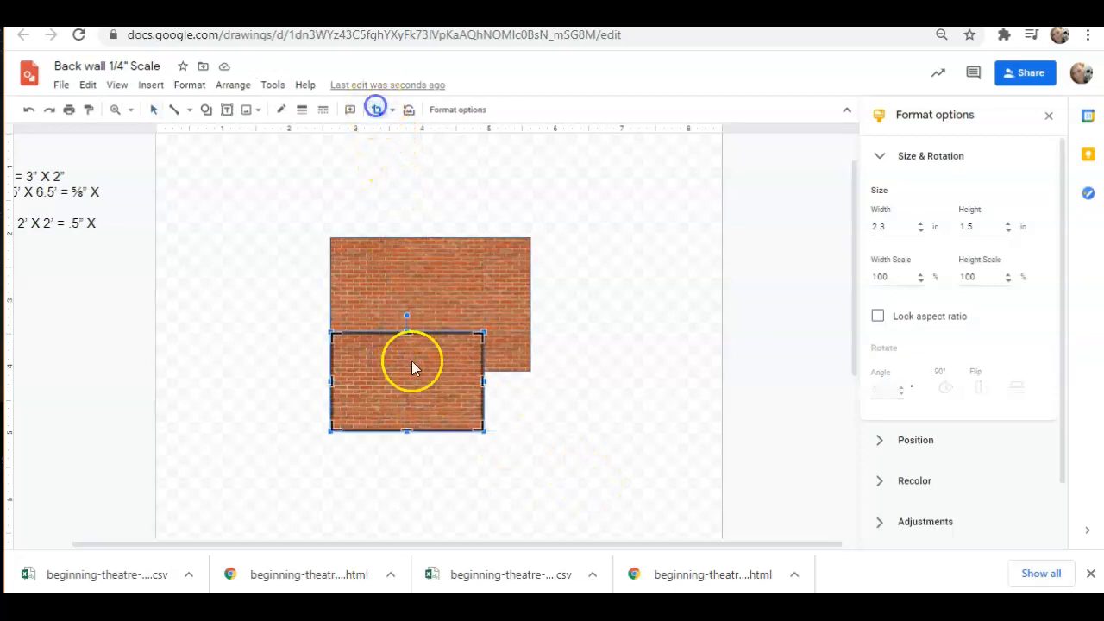
drag(406, 432, 406, 431)
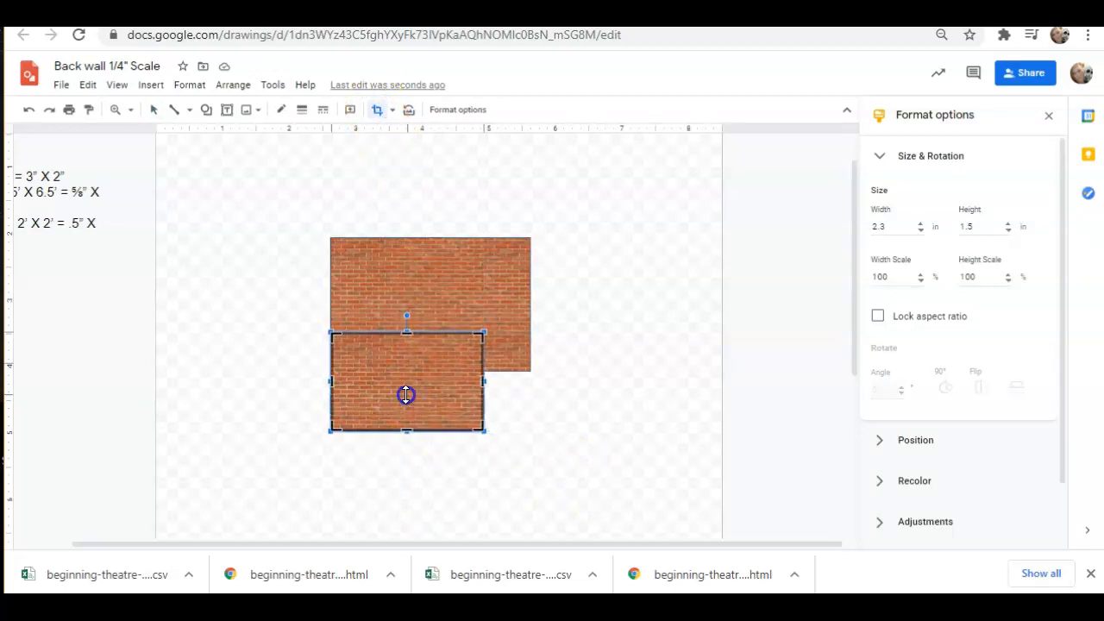
drag(407, 372, 407, 370)
click(530, 447)
click(499, 328)
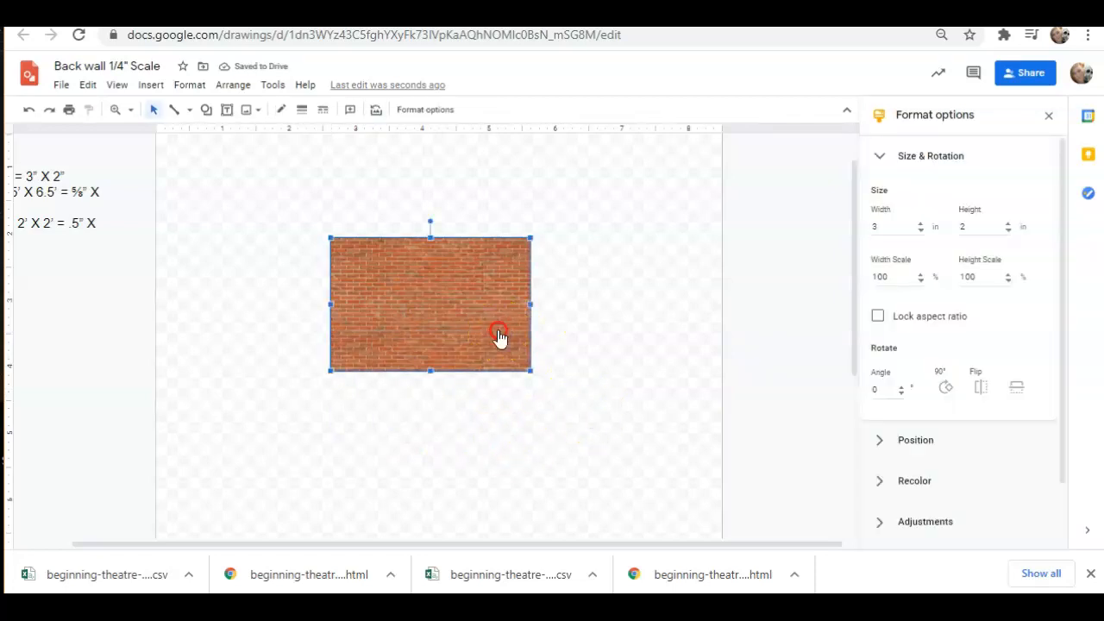
Send the 3 × 2 in brick group to the back, behind the wall, door and window shapes.
right_click(499, 336)
mouse_move(501, 338)
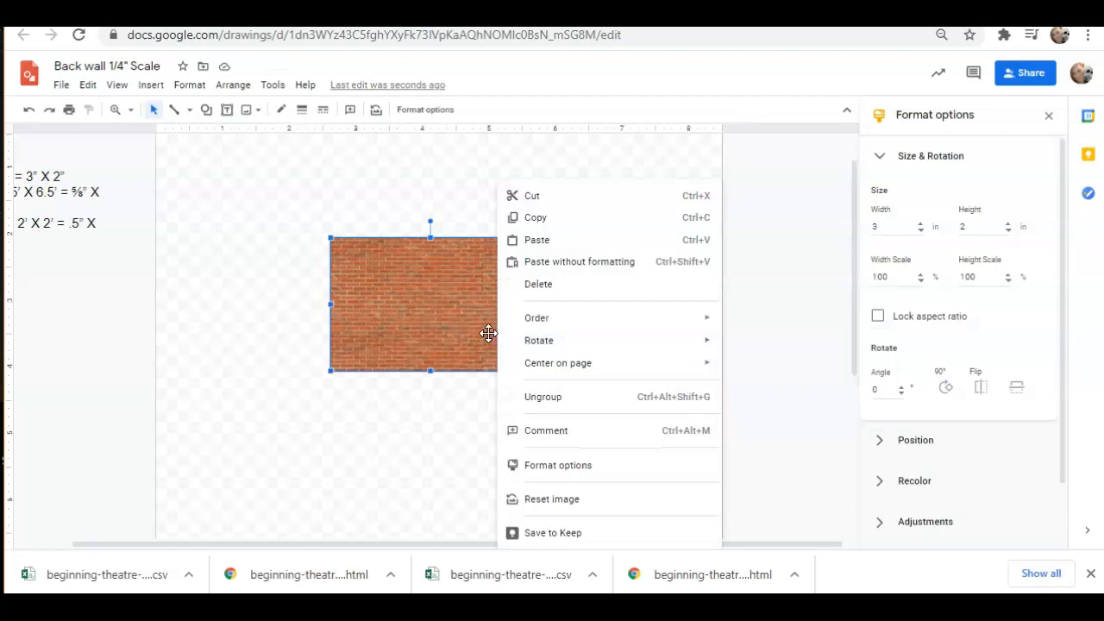
mouse_move(595, 321)
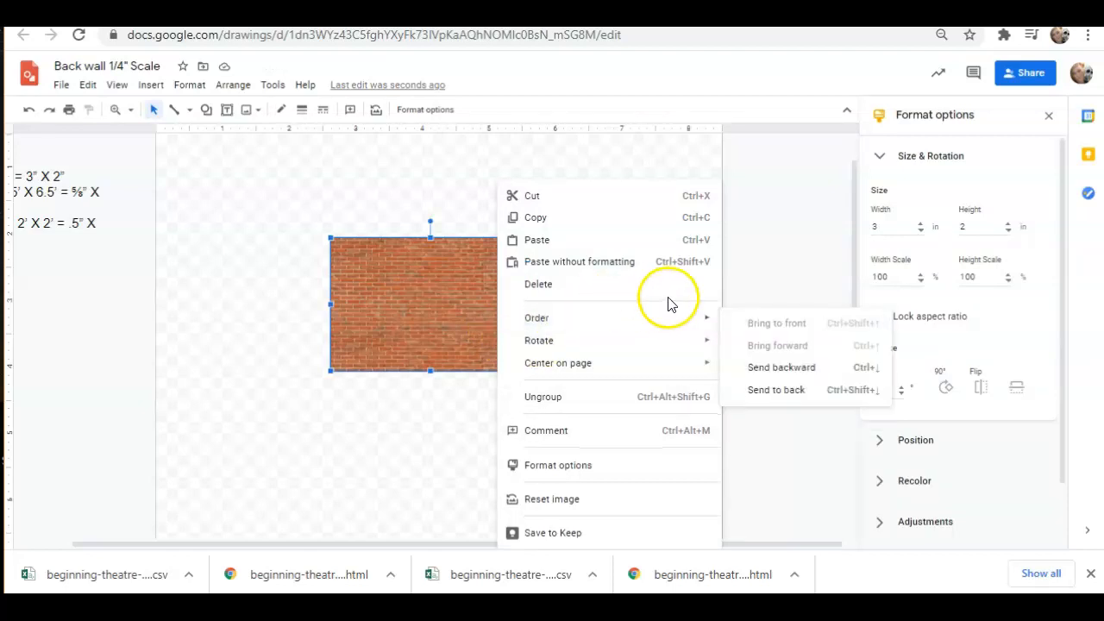
click(781, 393)
click(586, 442)
Make the wall rectangle's fill transparent so the brick texture shows through around the door and window.
click(517, 353)
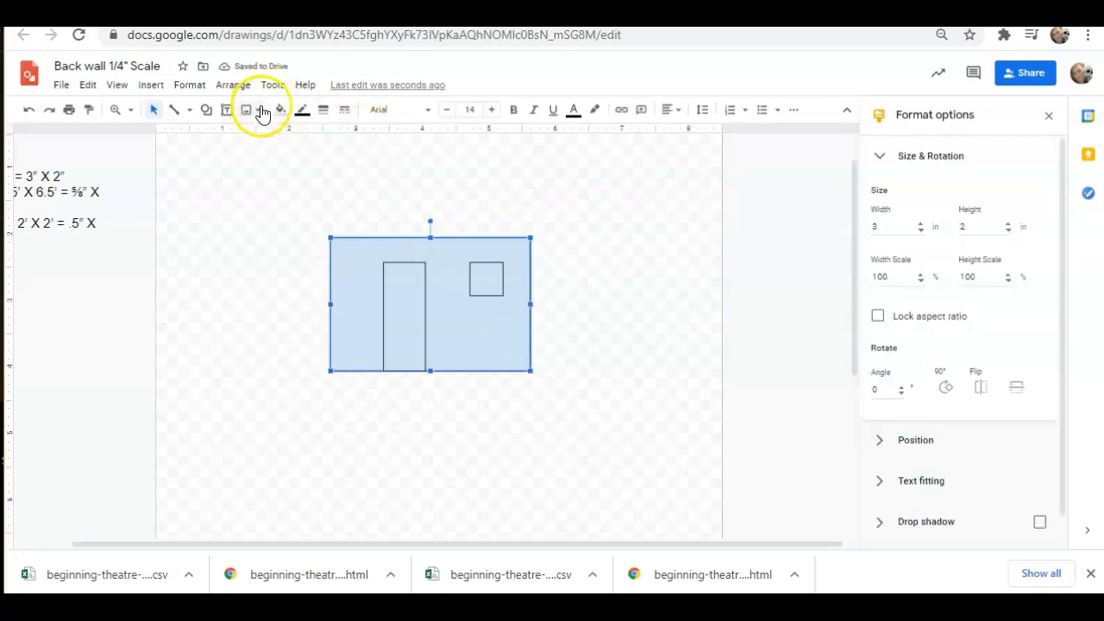
click(280, 109)
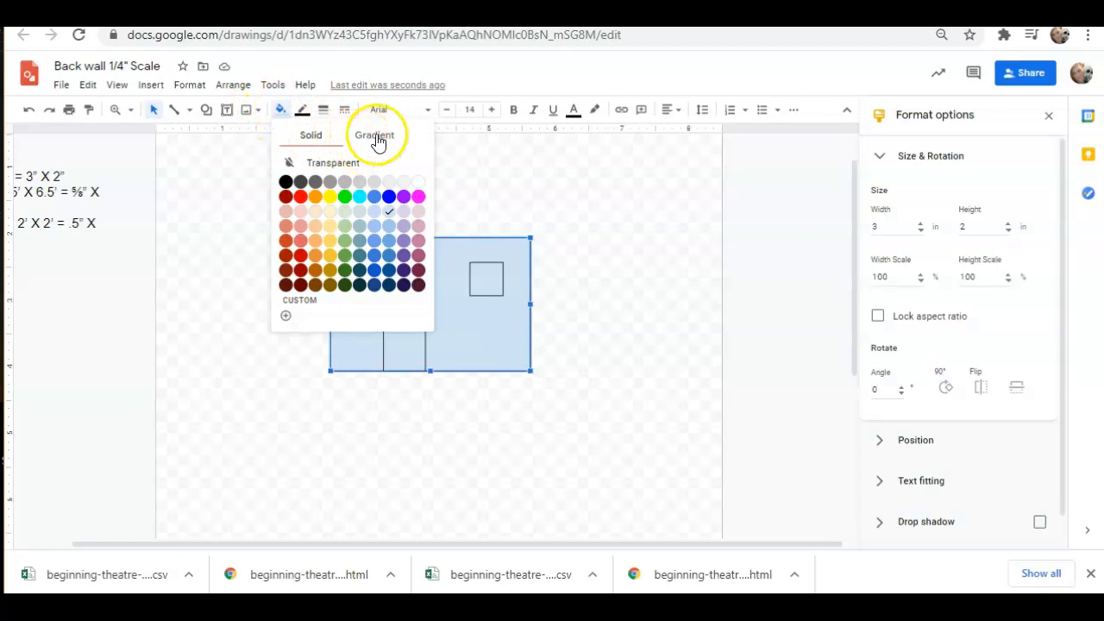
click(362, 162)
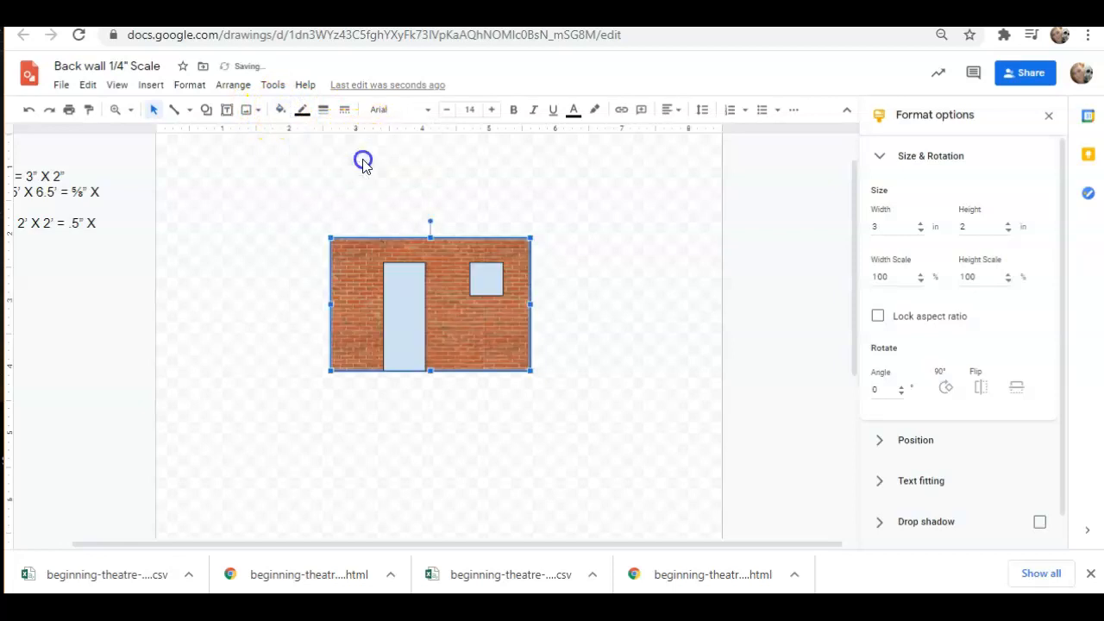
click(638, 308)
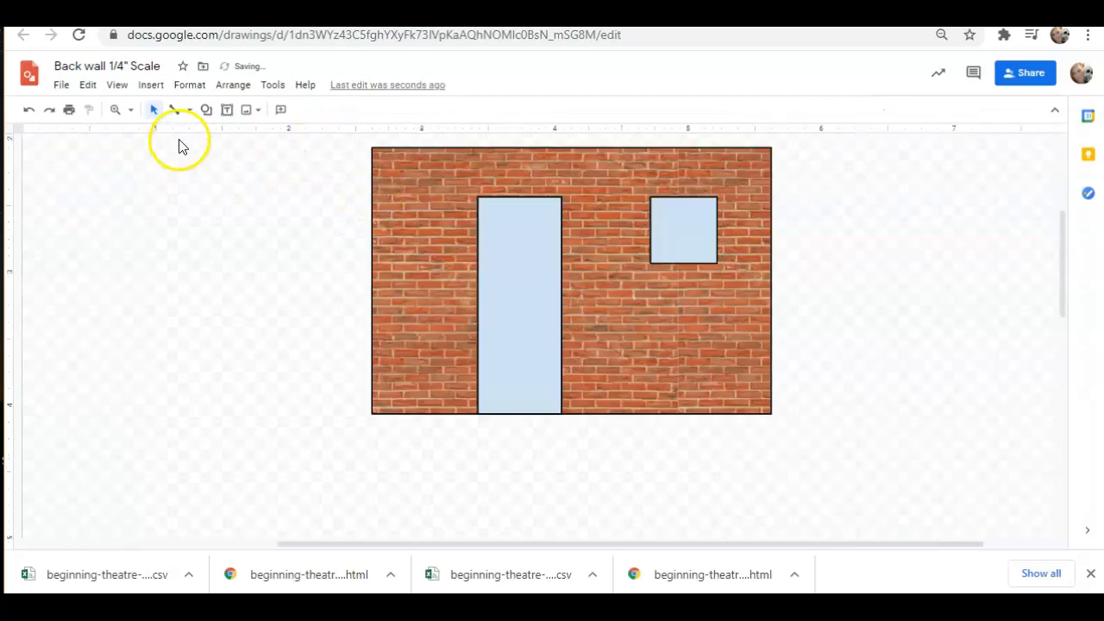
Search the web for "door" images and insert the picture of the yellow door in a dark wooden wall.
click(131, 110)
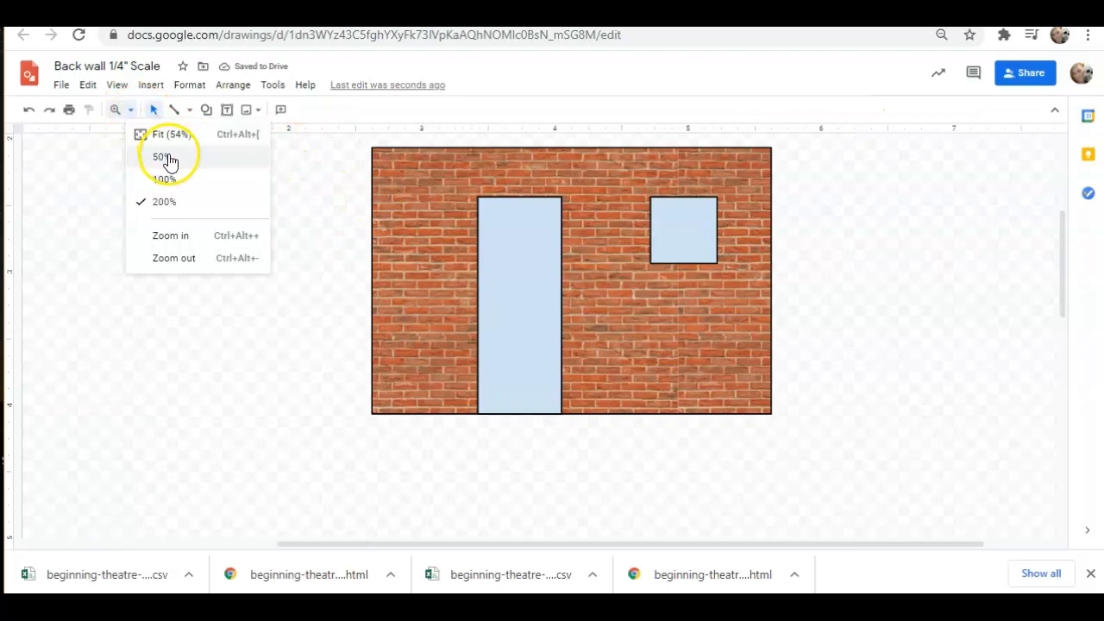
click(174, 134)
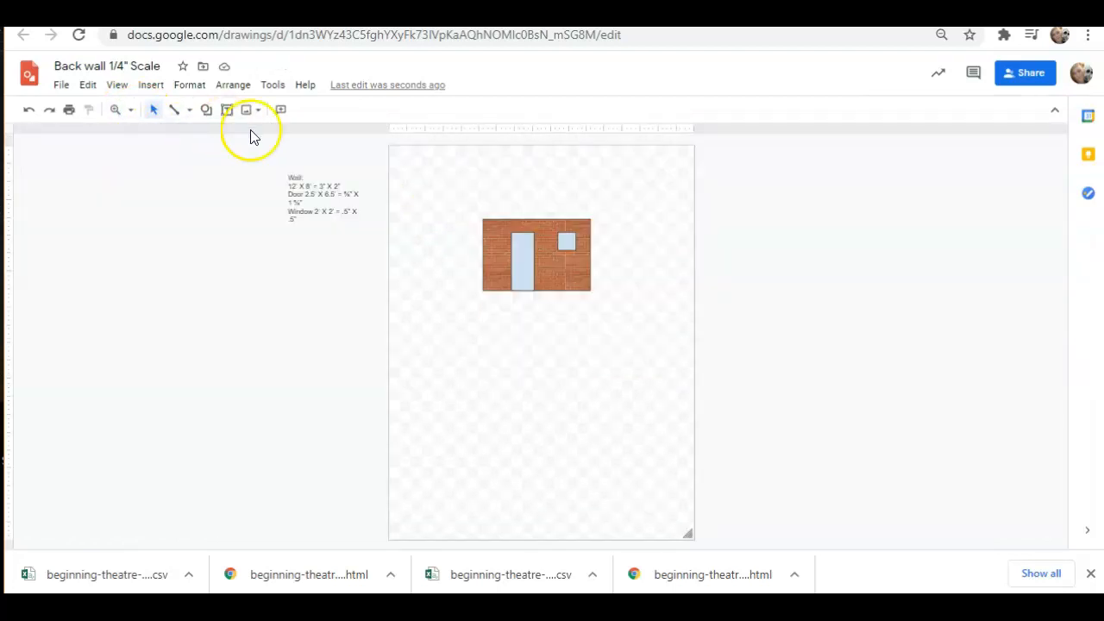
click(131, 109)
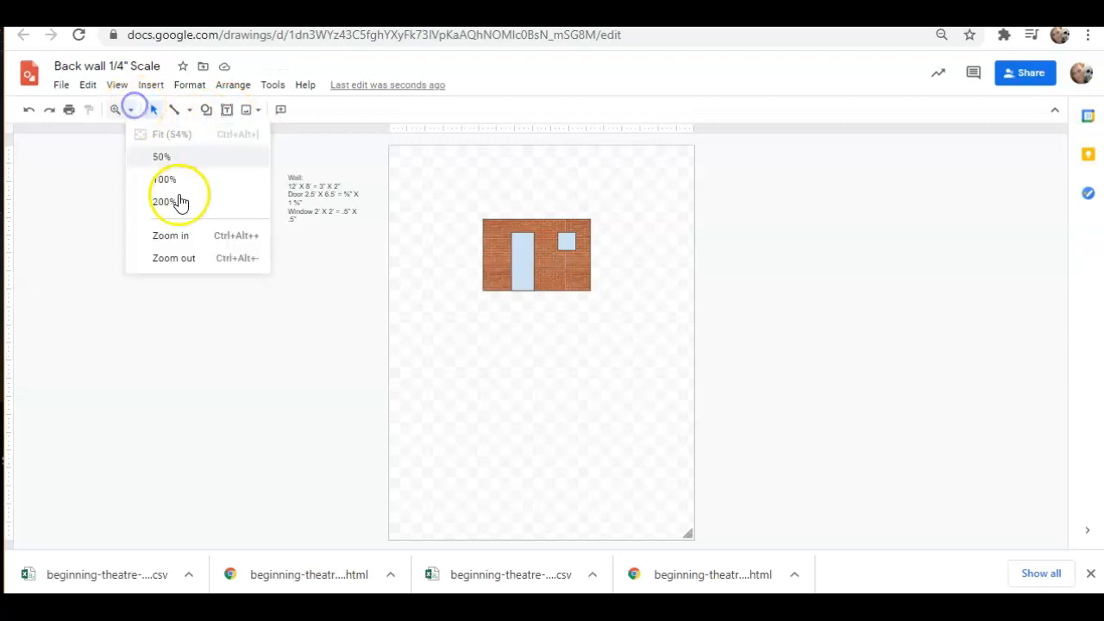
click(165, 180)
scroll(328, 288, up, 3)
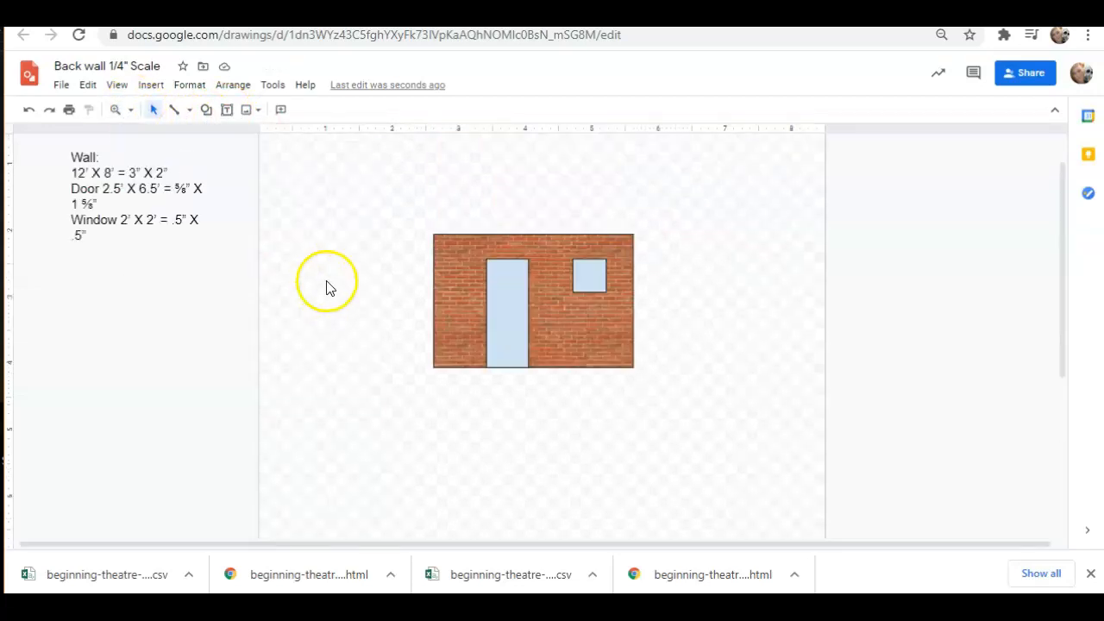
click(151, 84)
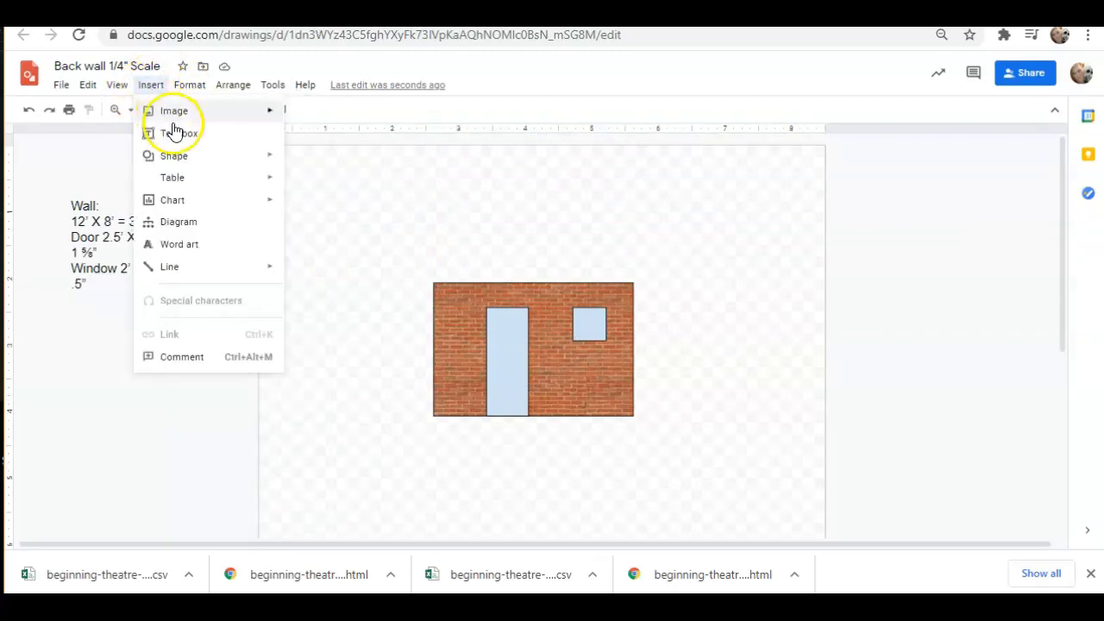
mouse_move(173, 110)
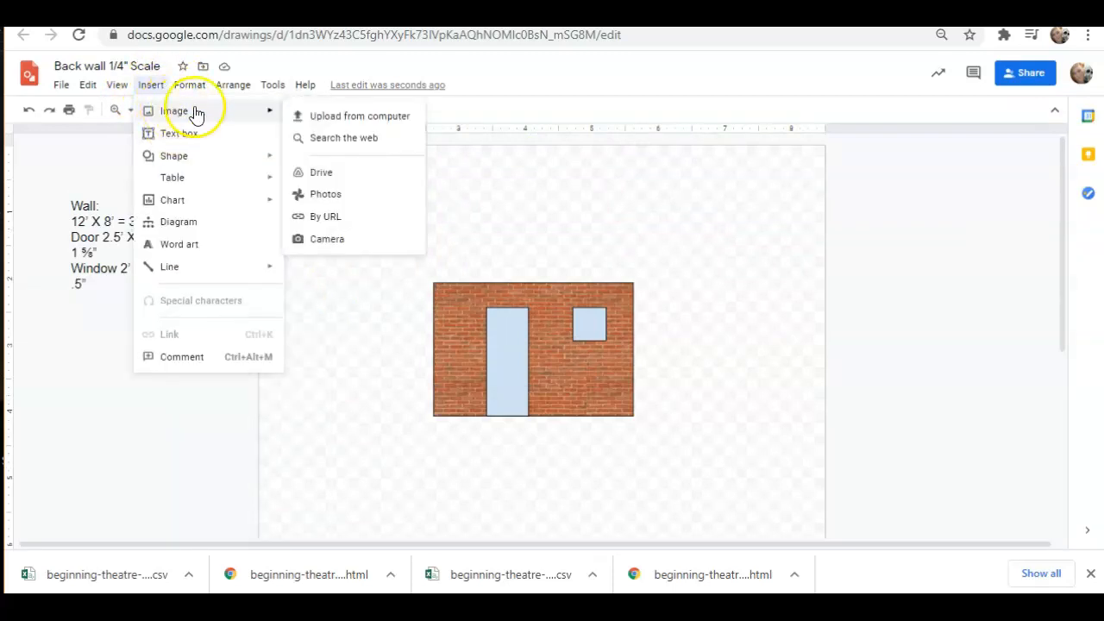
click(328, 140)
text(door)
key(Return)
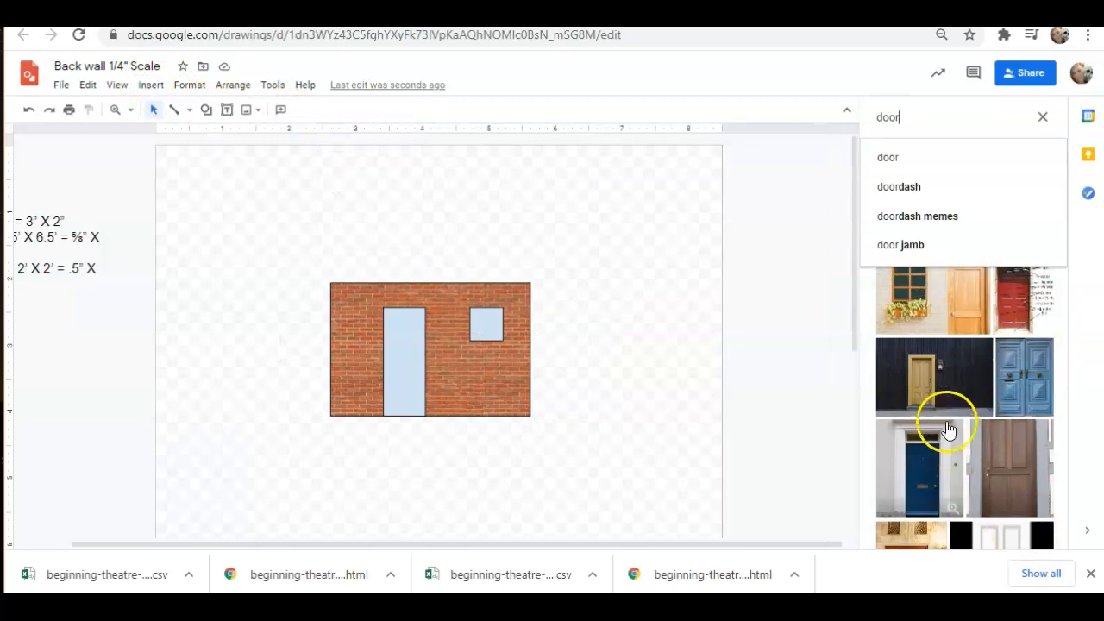
click(942, 409)
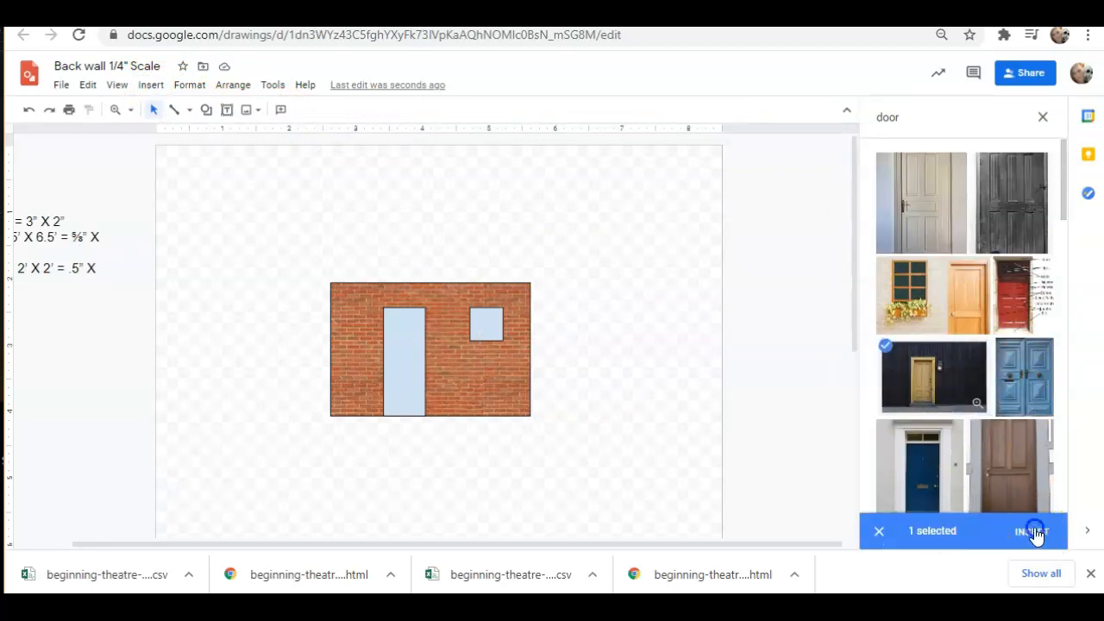
click(1036, 530)
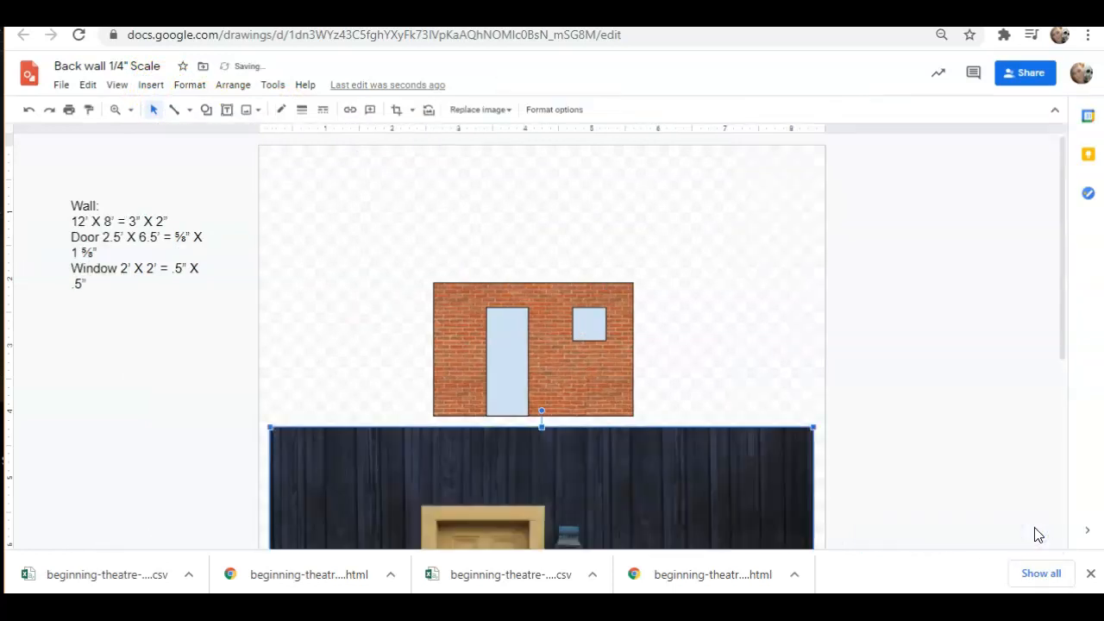
Crop the inserted picture on all four sides to the yellow door panel, excluding its frame, the dark wall and the steps.
scroll(747, 345, down, 3)
scroll(747, 343, up, 1)
scroll(748, 343, down, 1)
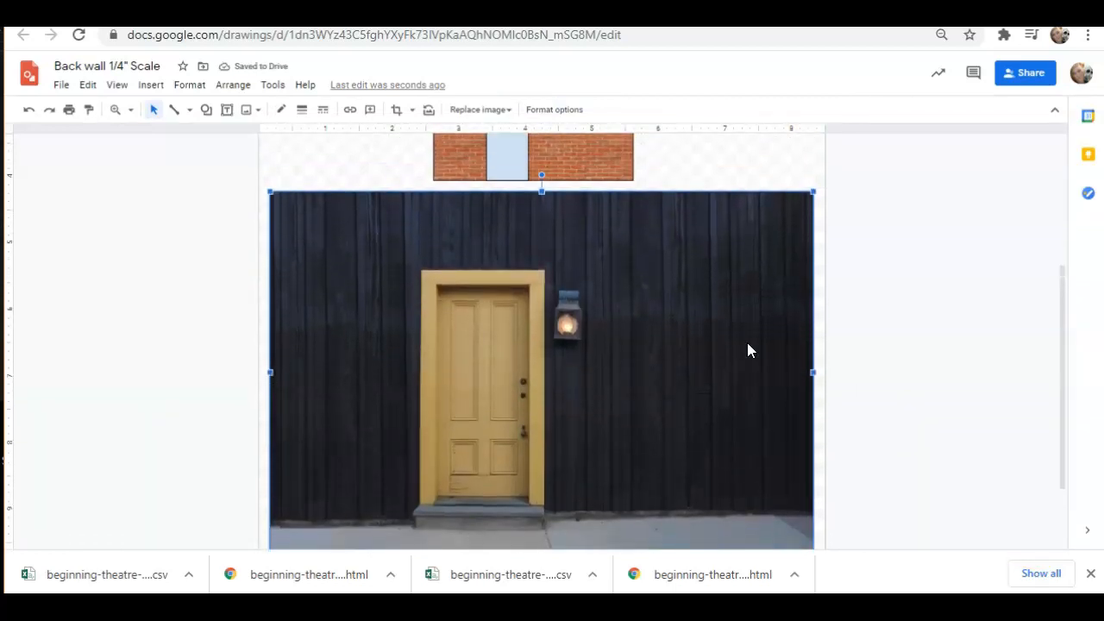
click(396, 110)
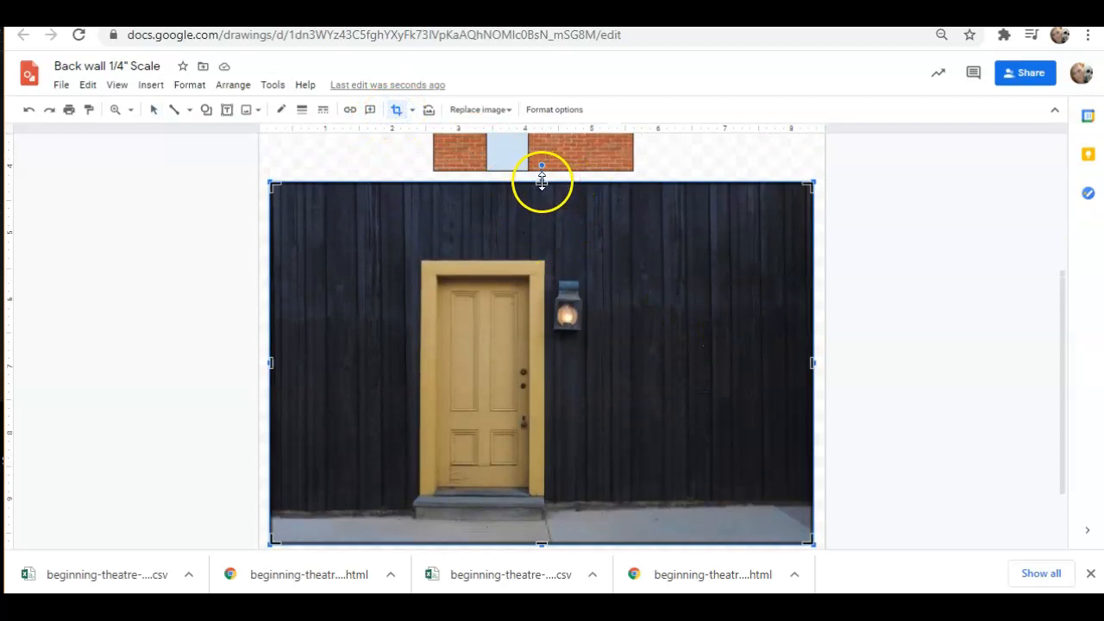
drag(542, 182, 542, 274)
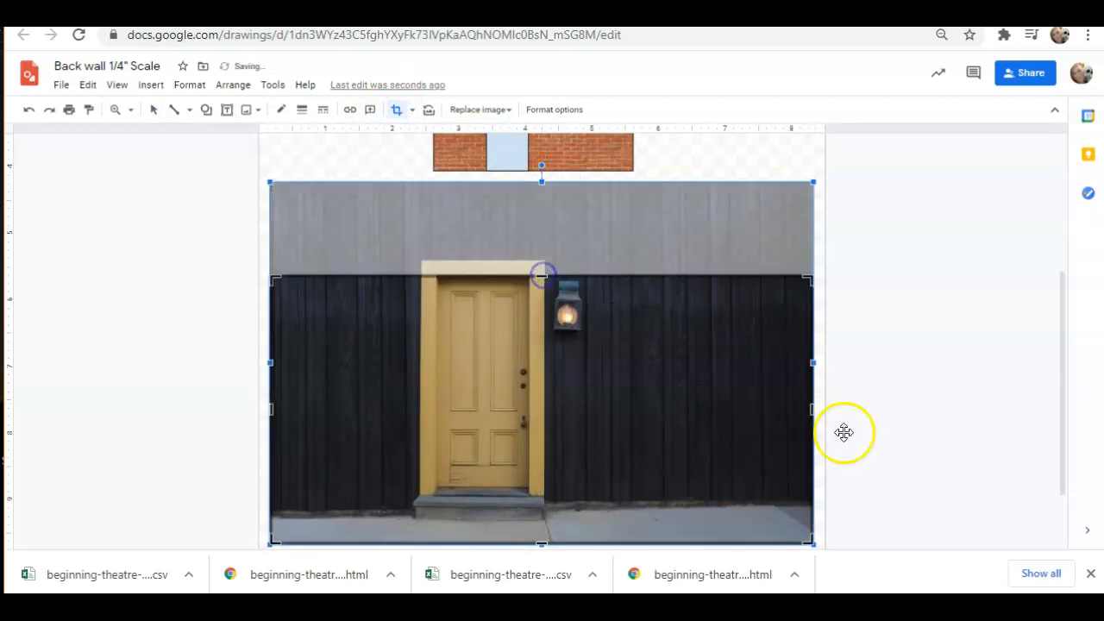
drag(814, 407, 529, 397)
drag(270, 409, 437, 399)
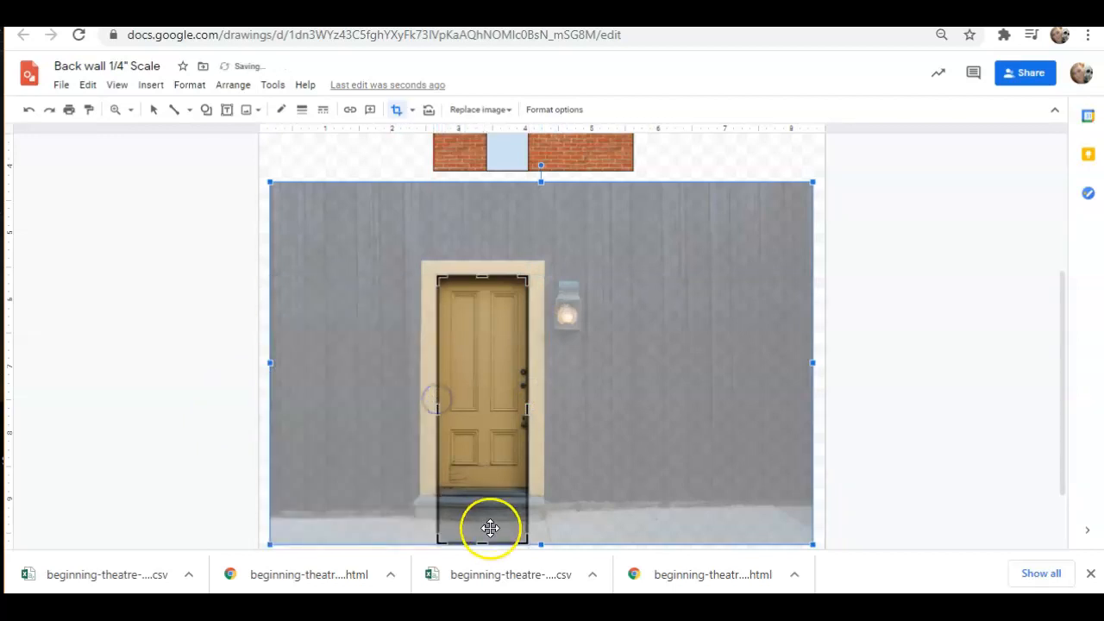
drag(479, 504, 481, 490)
click(743, 141)
Fit the cropped door image over the wall's door shape, scaling it to the shape's width and stretching it down to the wall's bottom edge.
scroll(685, 438, up, 4)
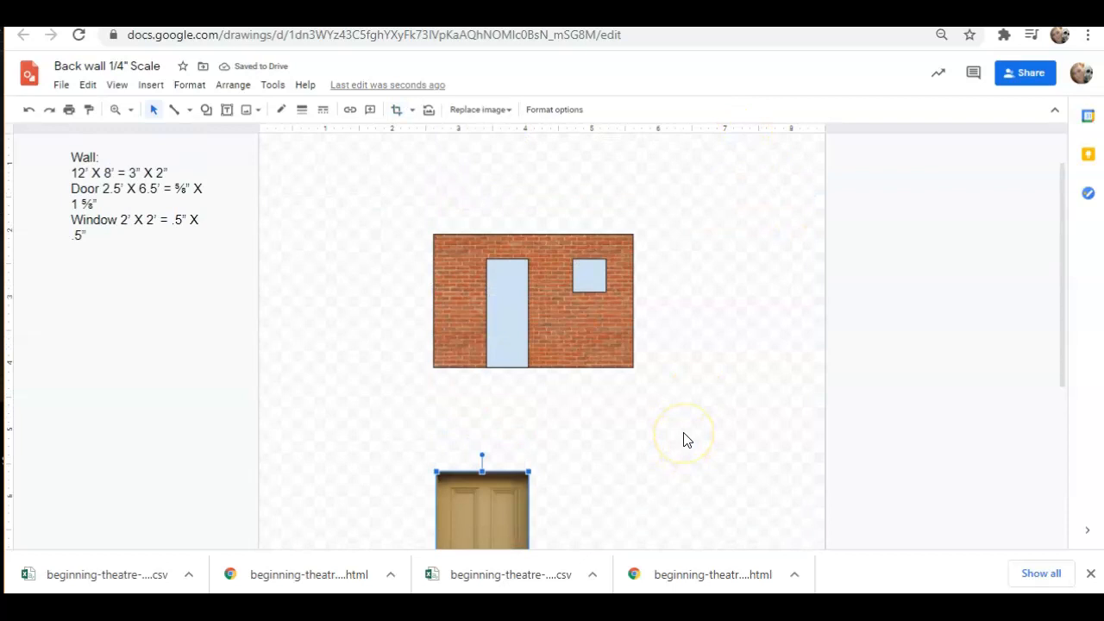
drag(464, 509, 524, 325)
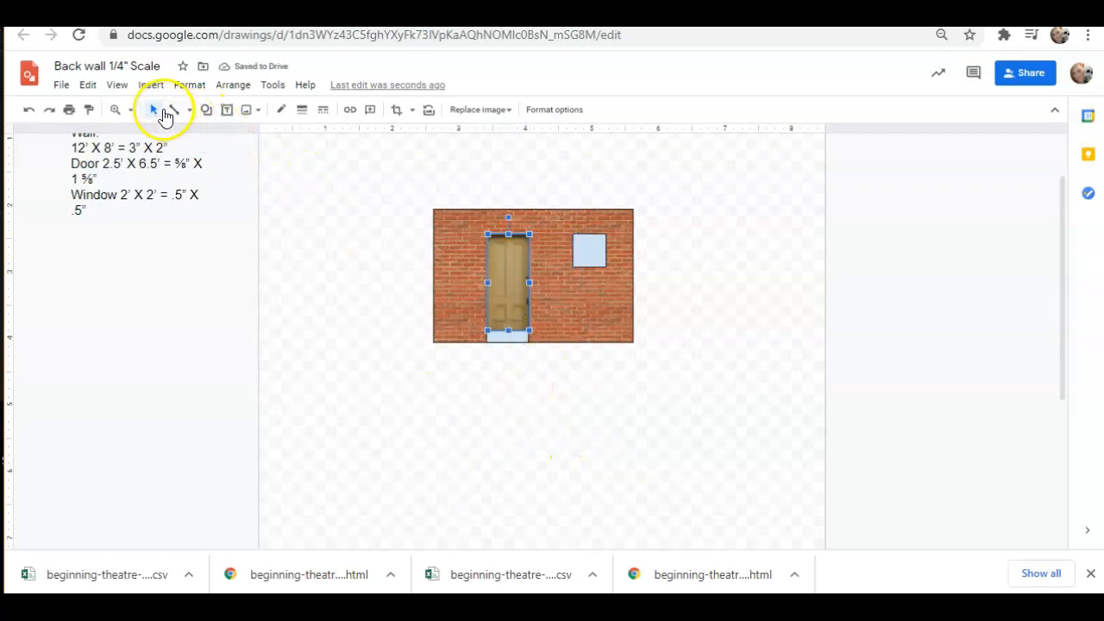
click(133, 111)
click(198, 210)
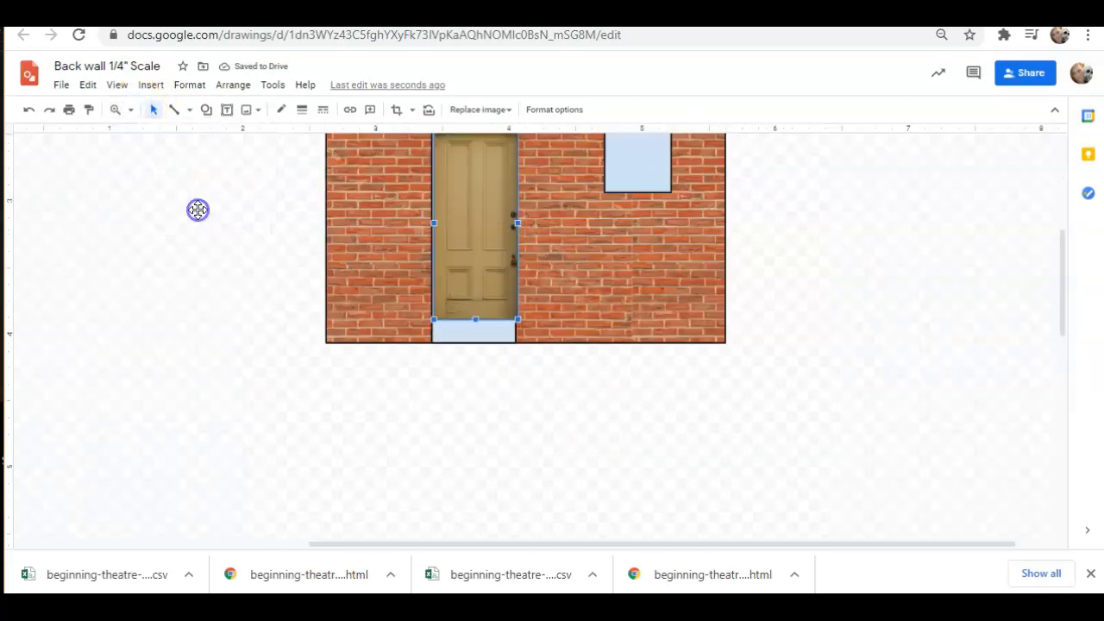
scroll(398, 319, up, 3)
scroll(398, 320, down, 1)
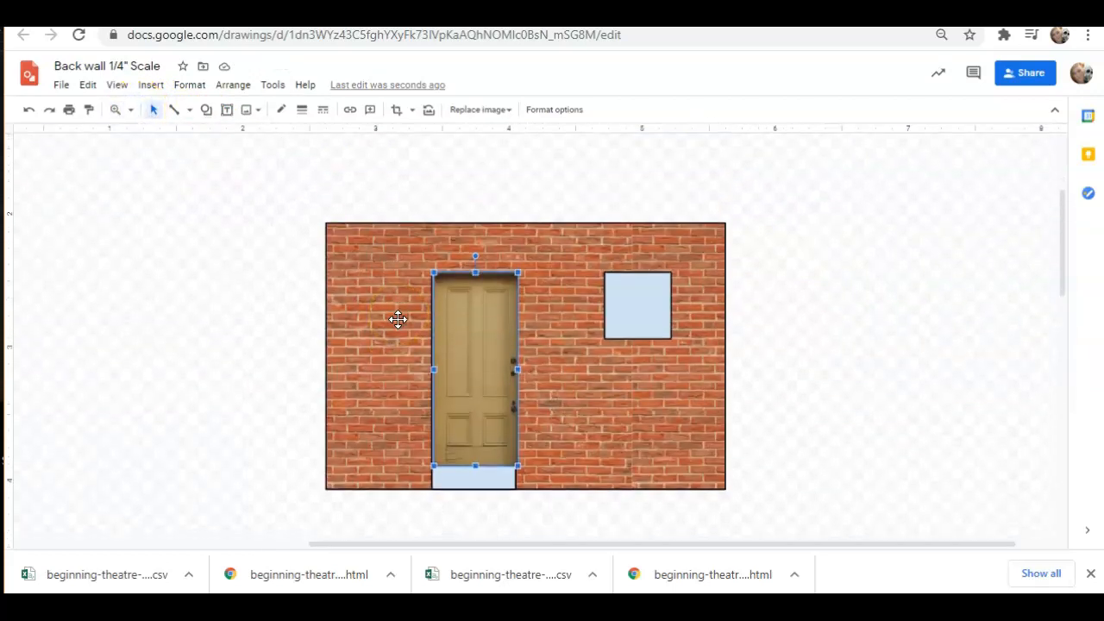
scroll(398, 320, down, 1)
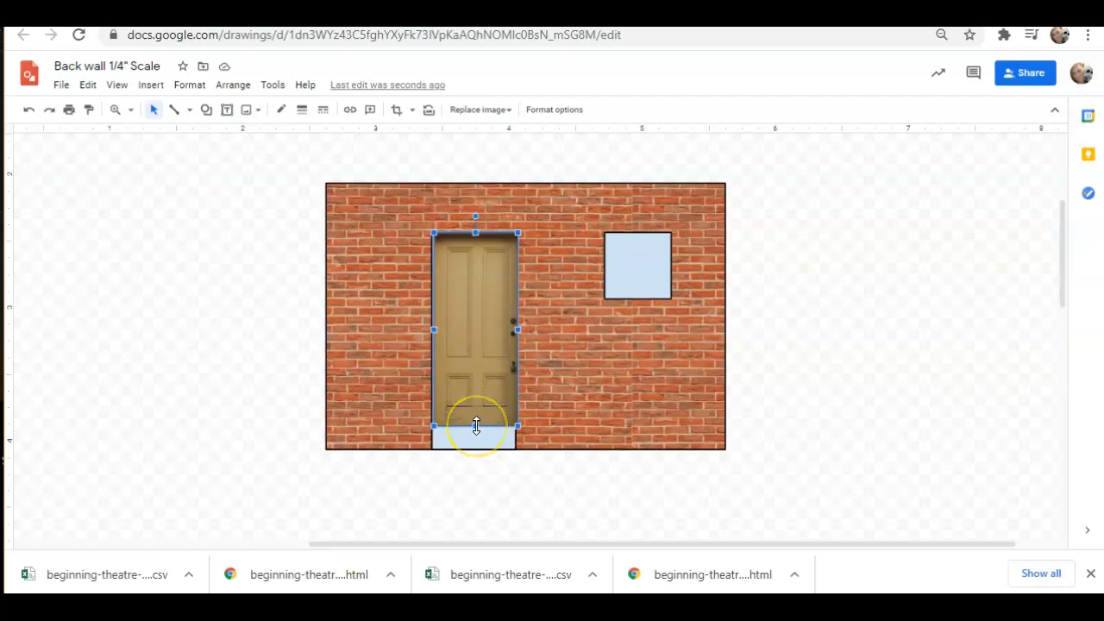
drag(476, 425, 473, 448)
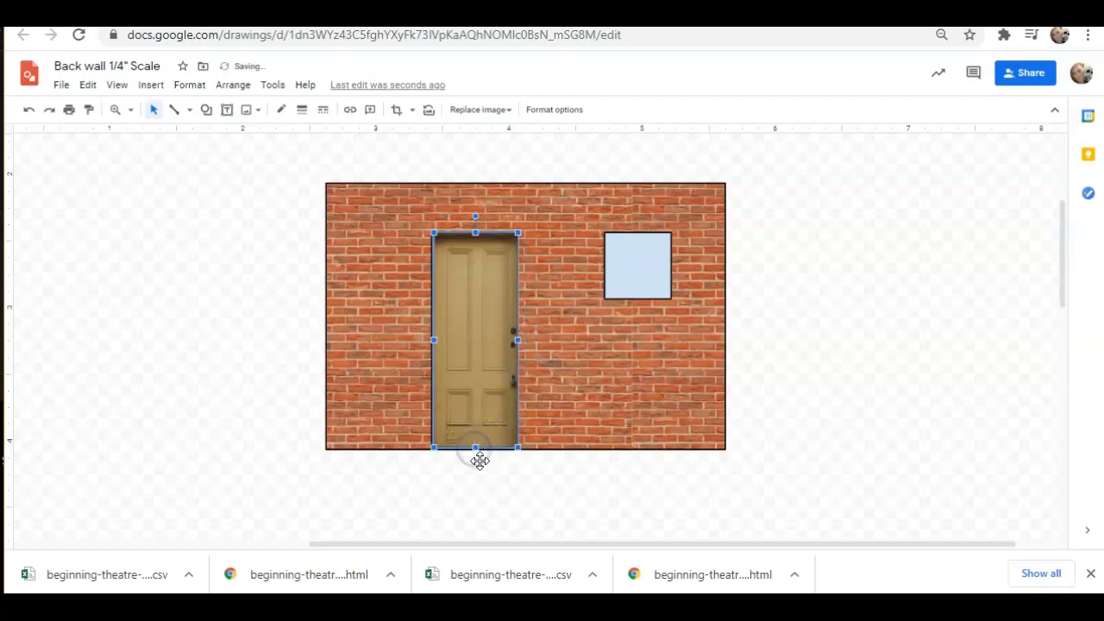
click(504, 527)
click(478, 382)
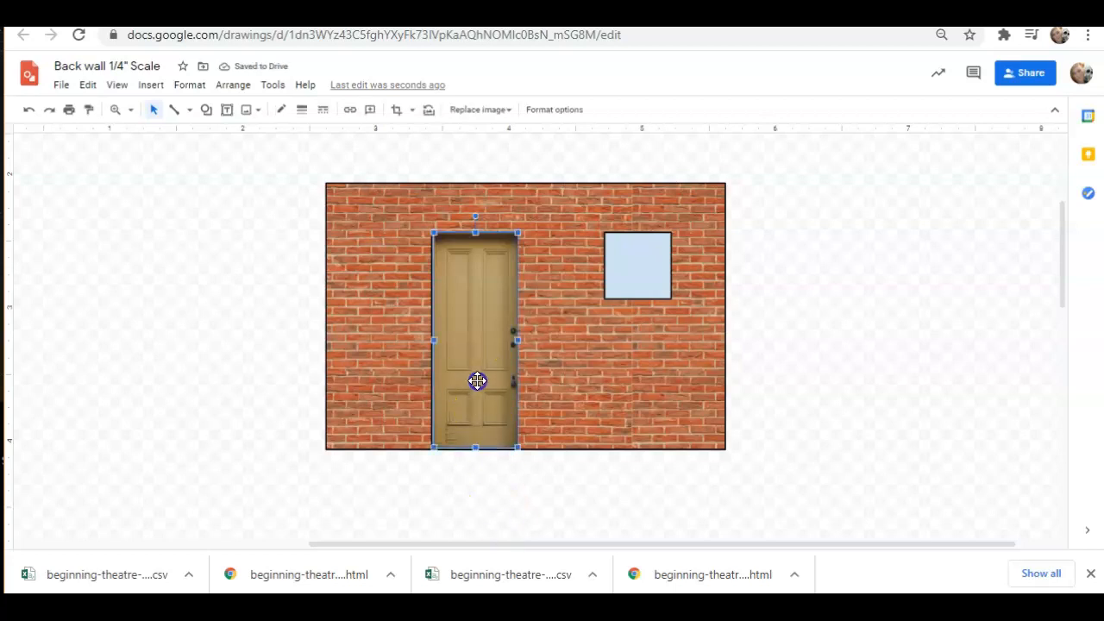
click(504, 480)
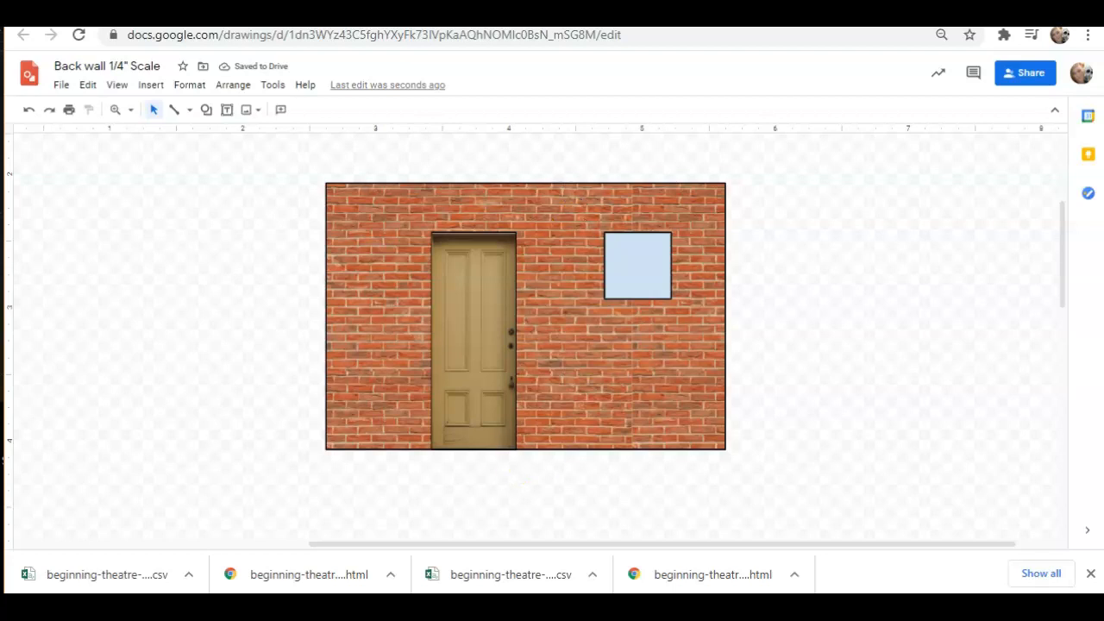
Search the web for "Window" images to insert into the drawing.
click(157, 88)
mouse_move(175, 112)
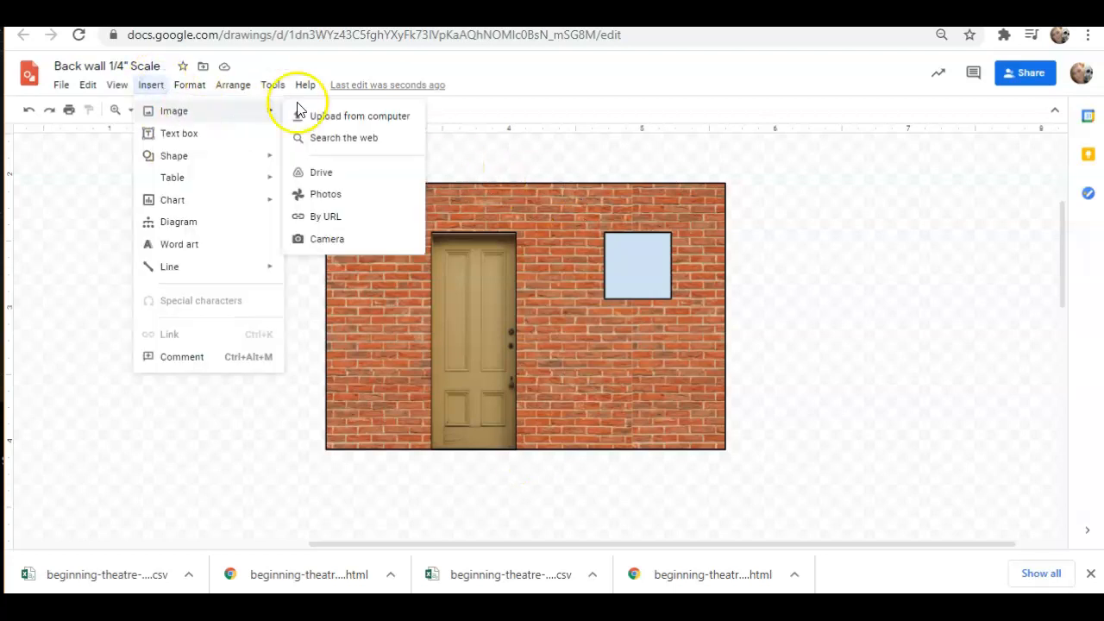
click(345, 140)
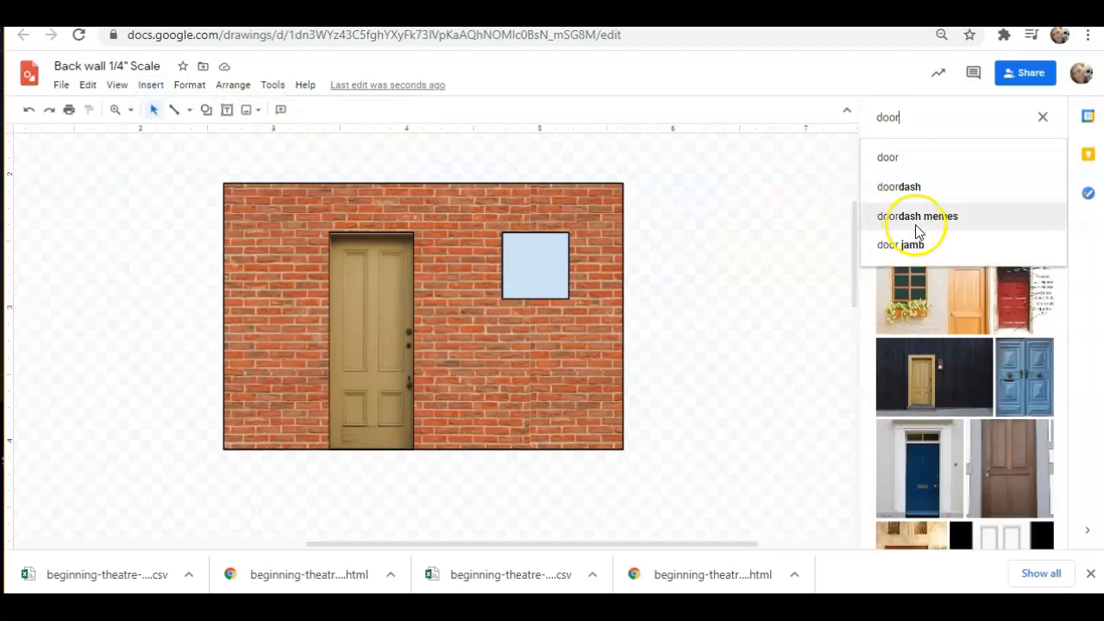
drag(906, 119, 872, 122)
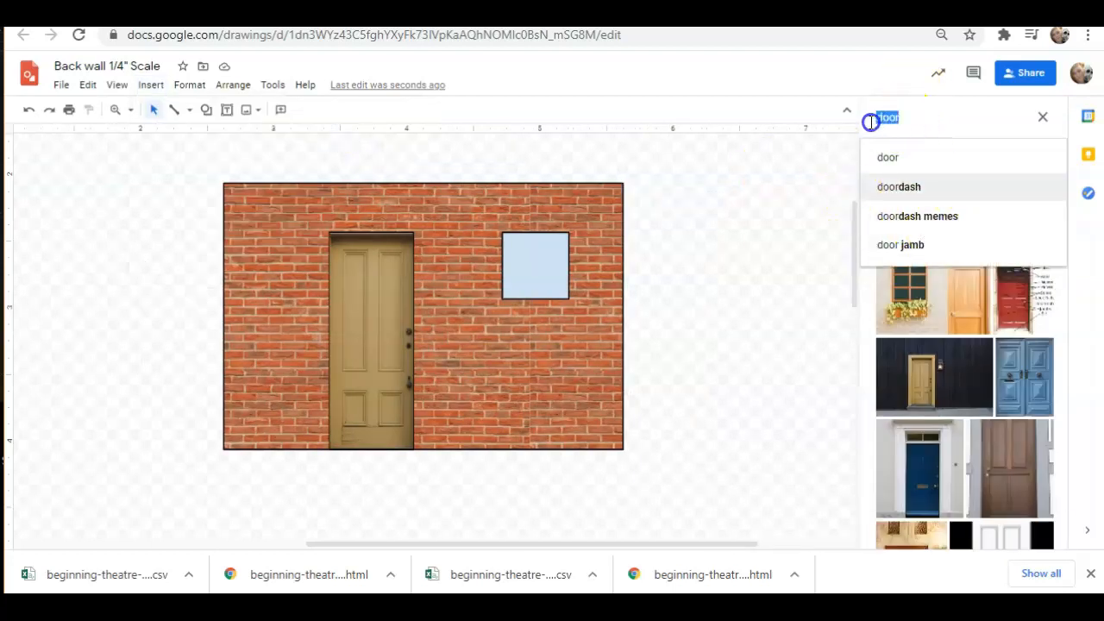
text(Window)
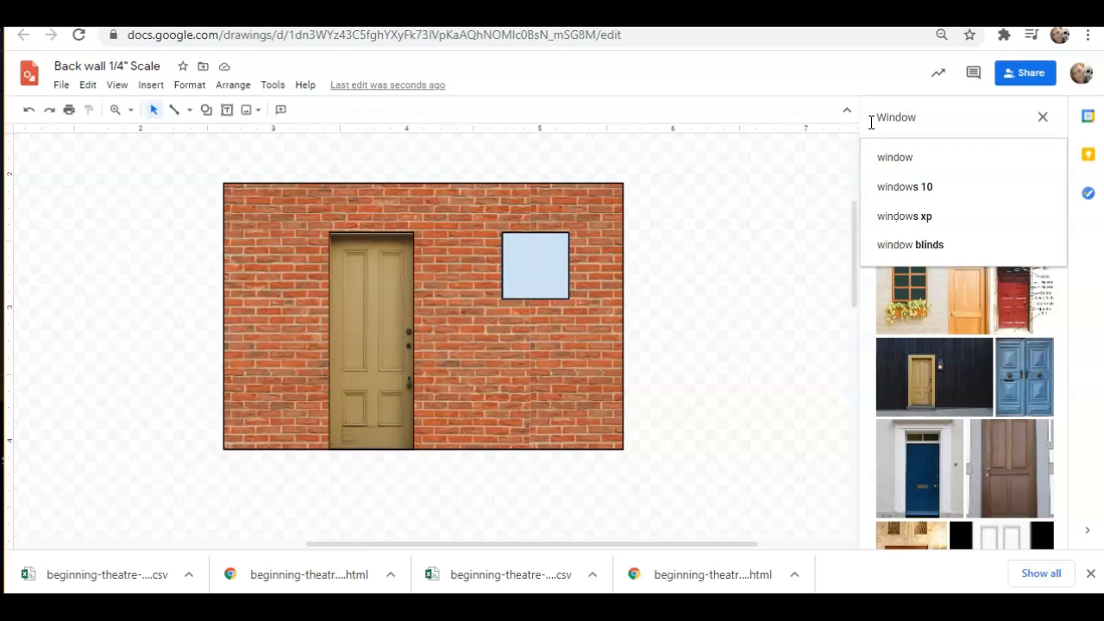
key(Return)
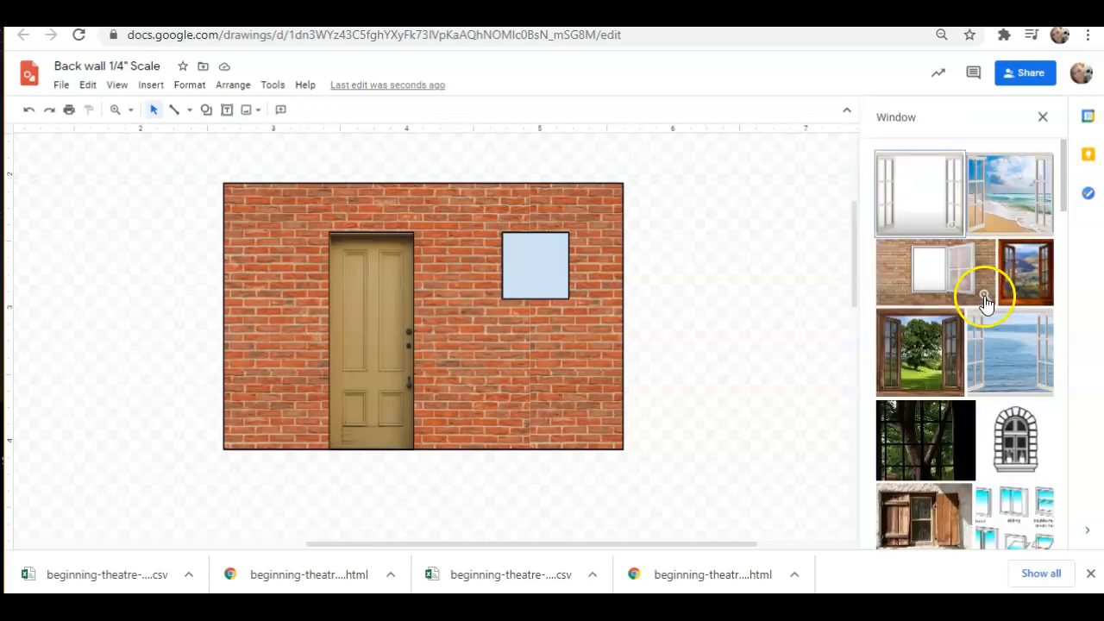
Insert the picture of two teal-framed windows in a weathered wooden wall from the image results.
scroll(1044, 466, down, 2)
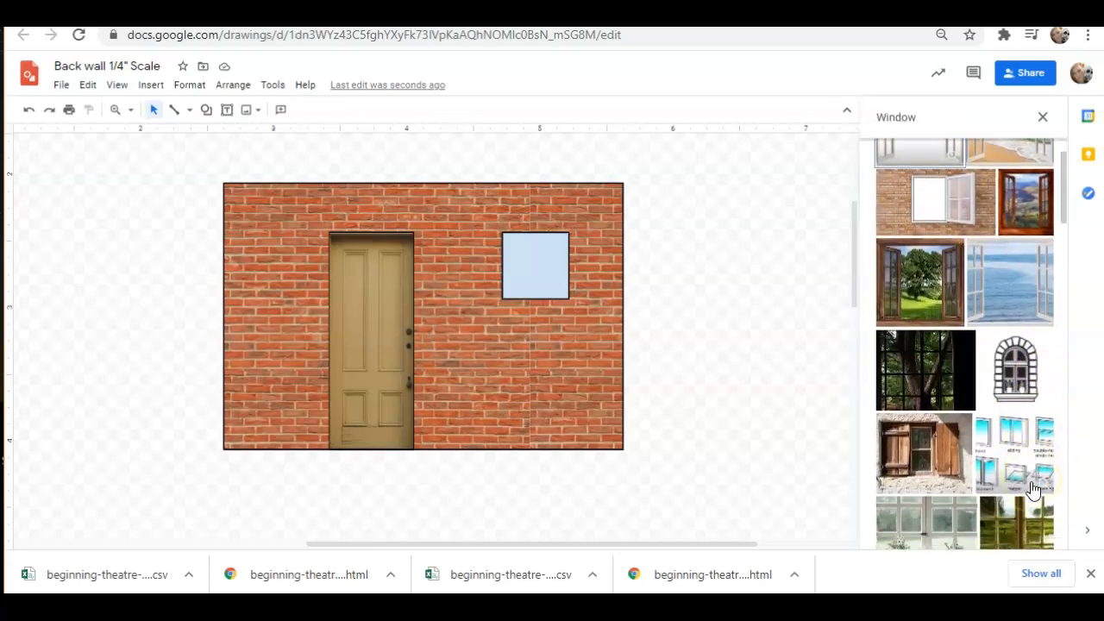
scroll(1033, 489, down, 1)
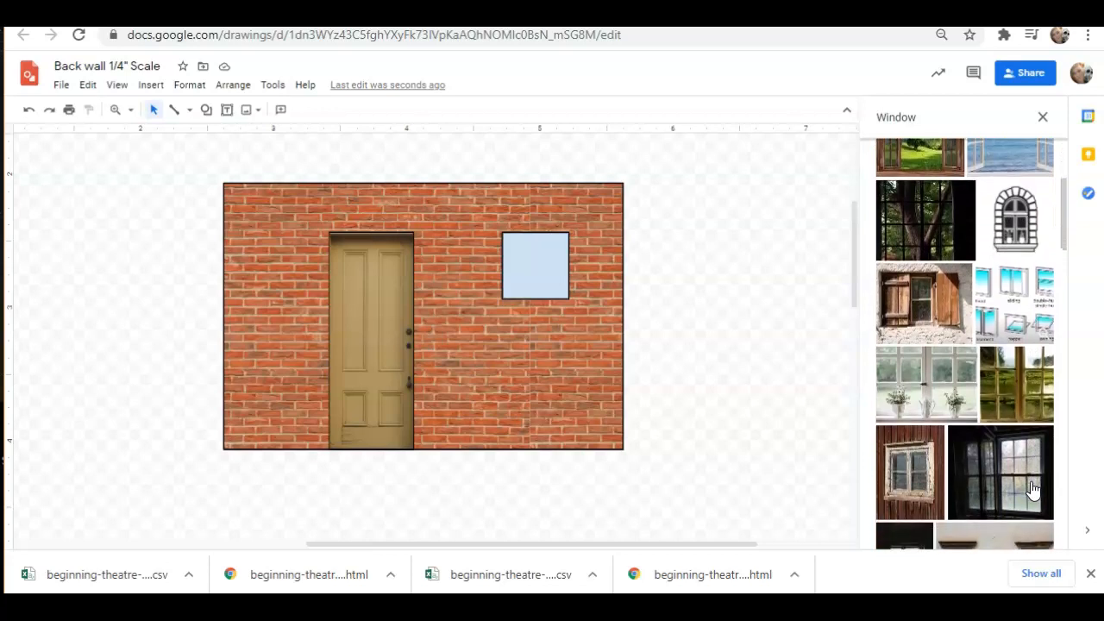
click(904, 339)
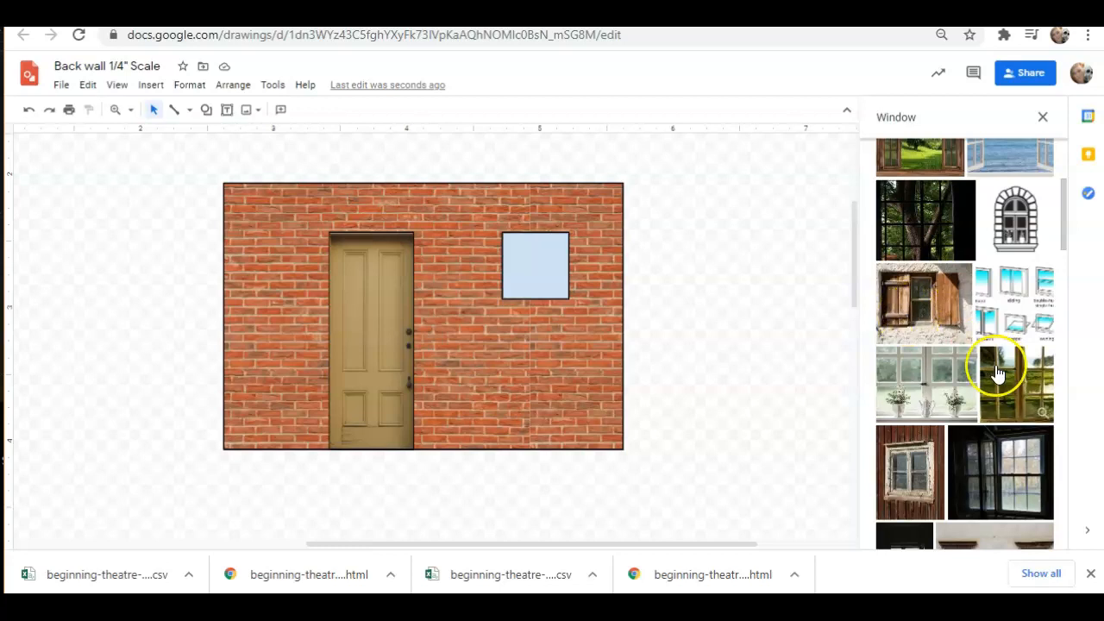
scroll(1015, 411, down, 3)
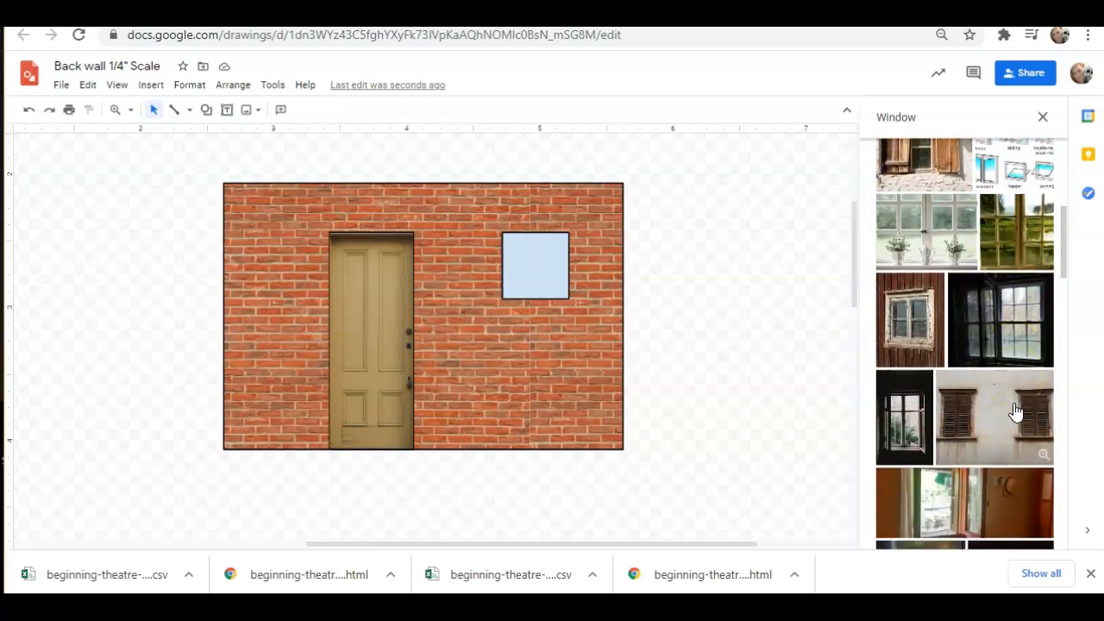
scroll(1015, 411, down, 3)
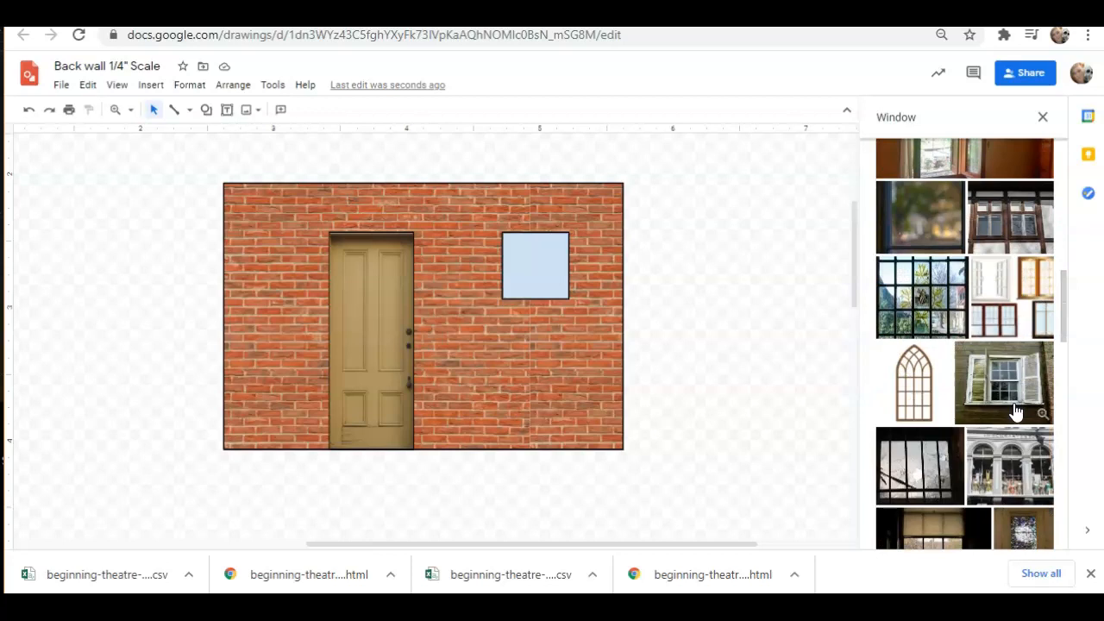
scroll(1016, 412, down, 2)
scroll(1015, 411, down, 4)
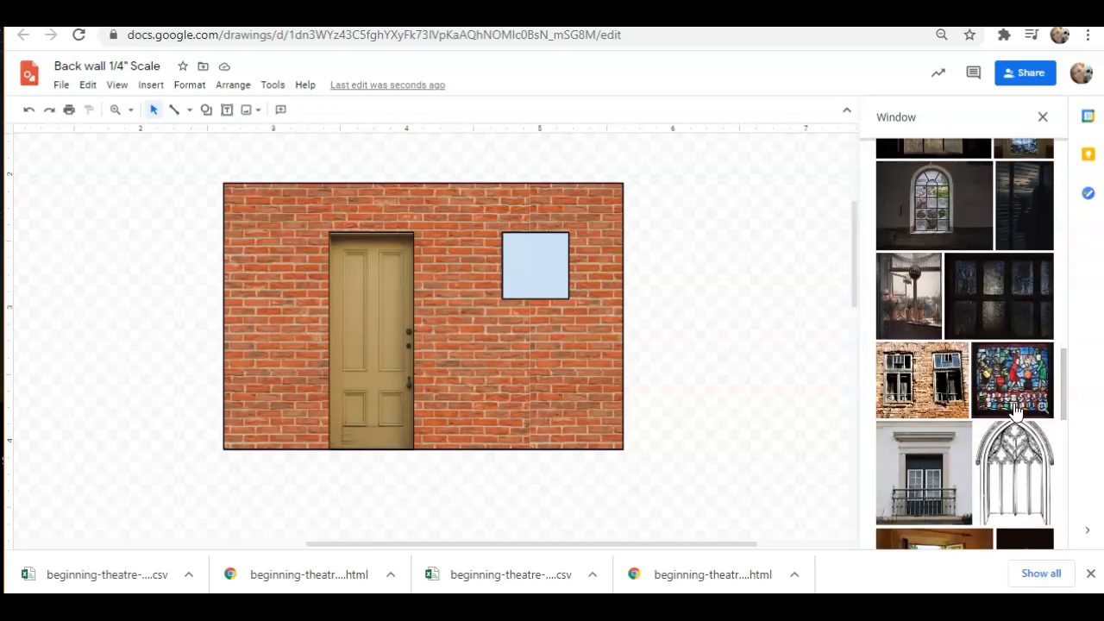
scroll(1015, 411, down, 5)
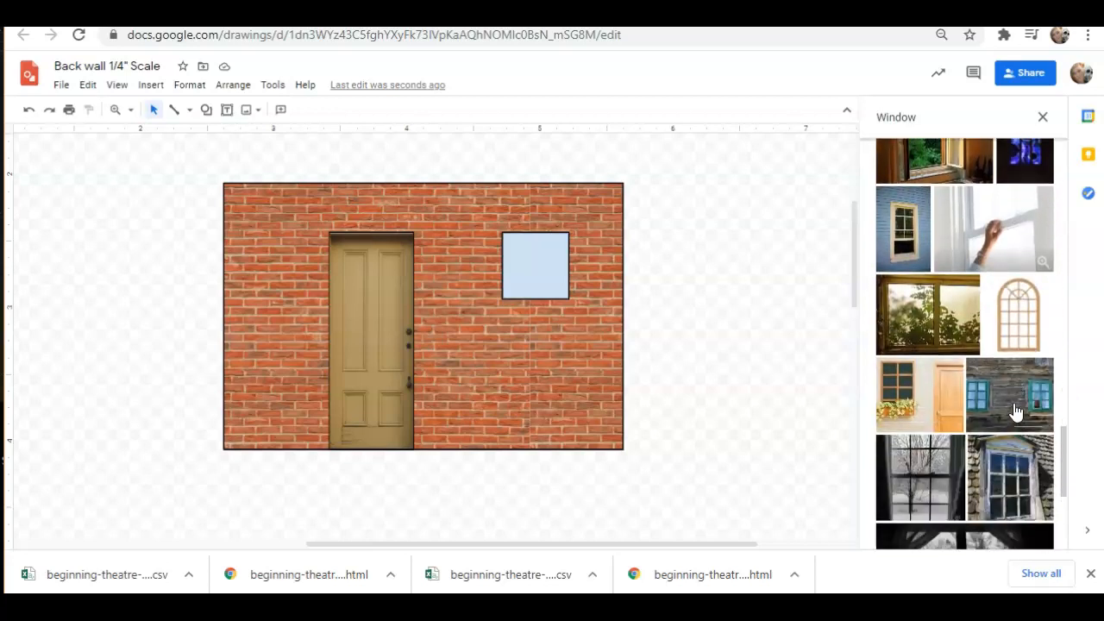
scroll(1015, 412, down, 2)
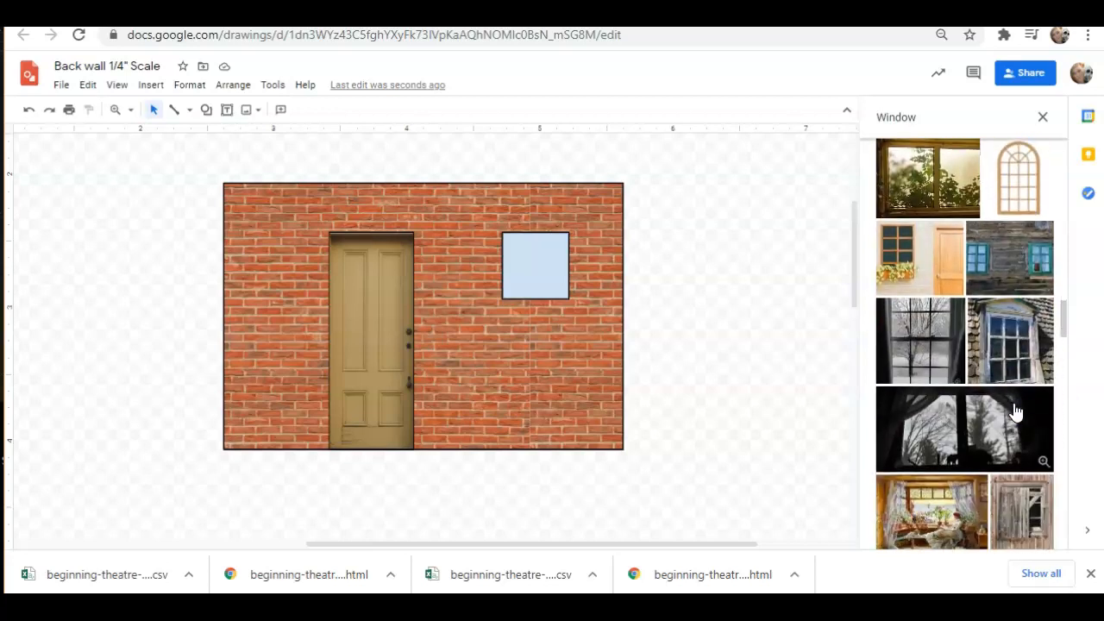
scroll(1016, 412, down, 1)
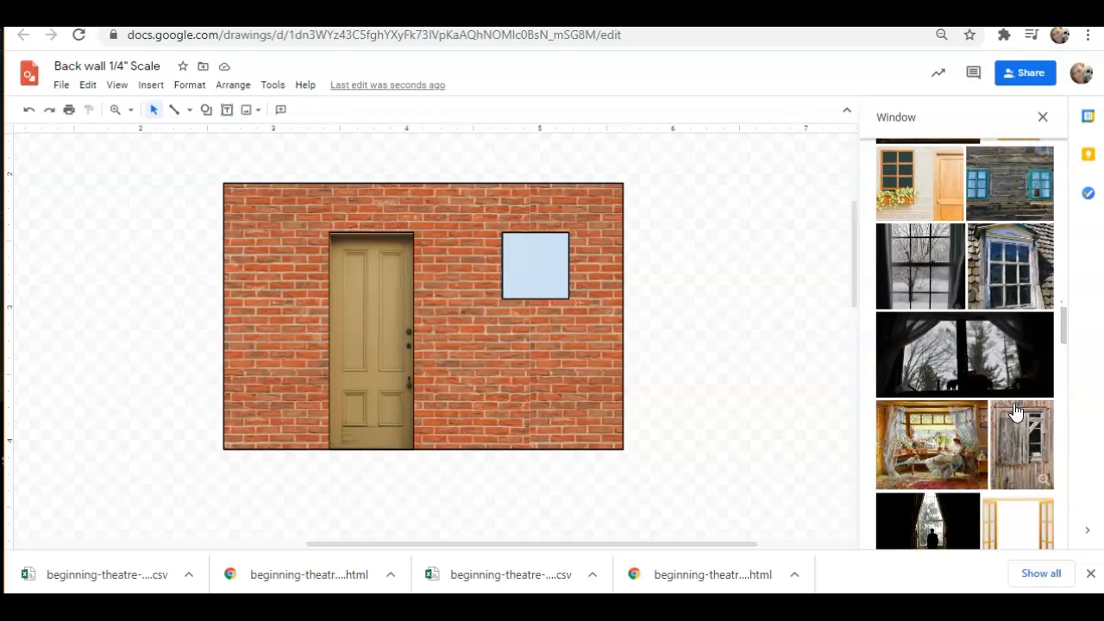
scroll(1015, 412, down, 2)
scroll(1015, 412, up, 3)
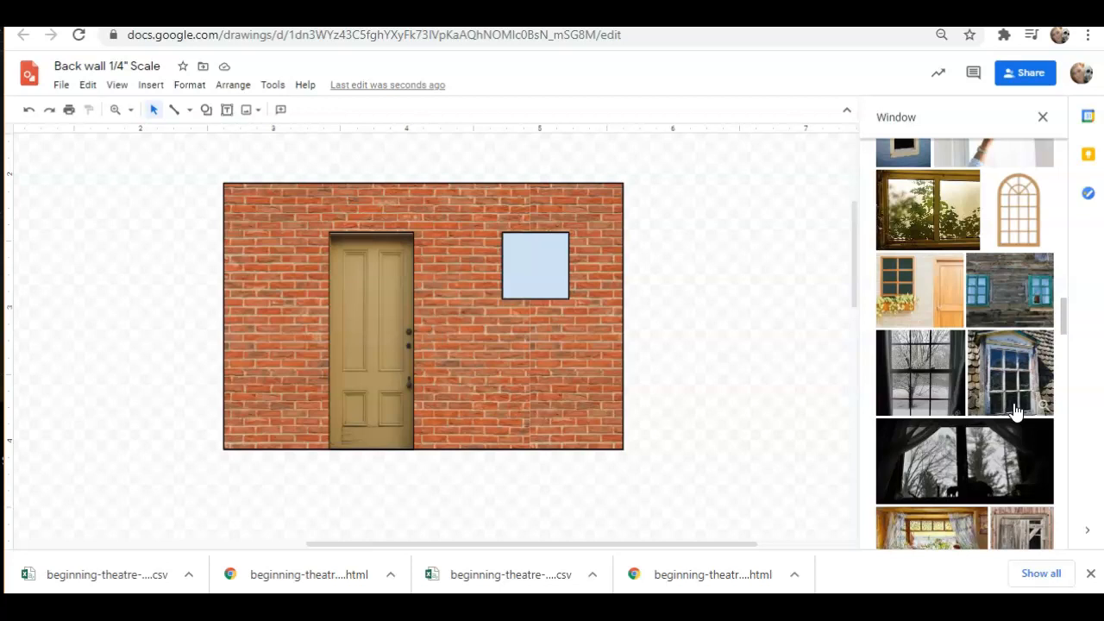
click(1001, 290)
click(1034, 542)
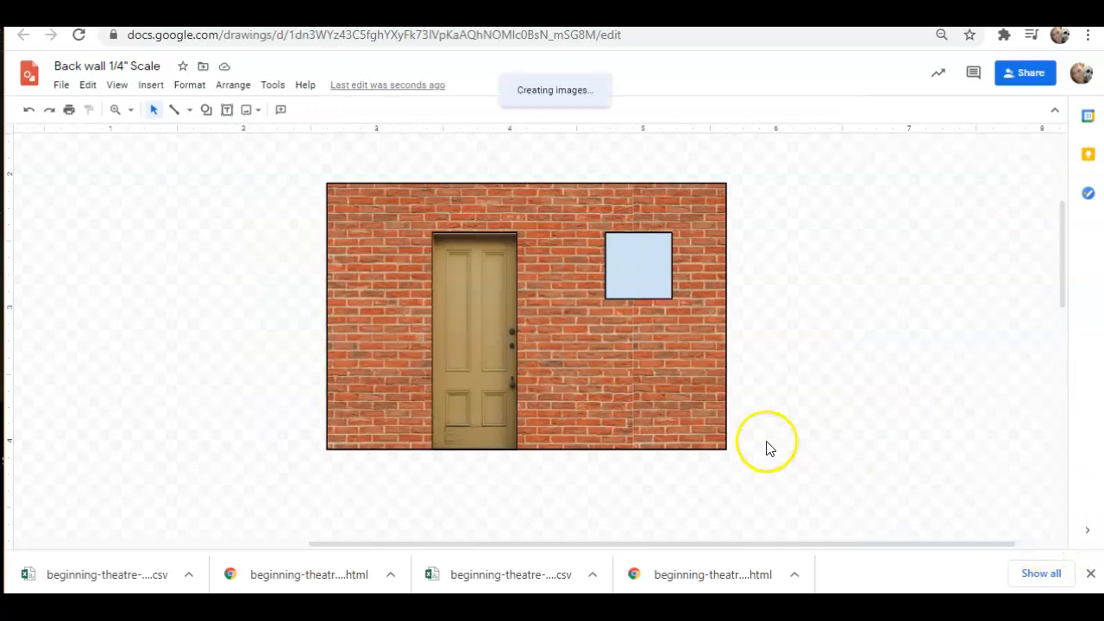
Crop the inserted picture on all four sides to one teal window with its frame, excluding the wooden wall and the window with the dark reflection.
scroll(757, 425, down, 3)
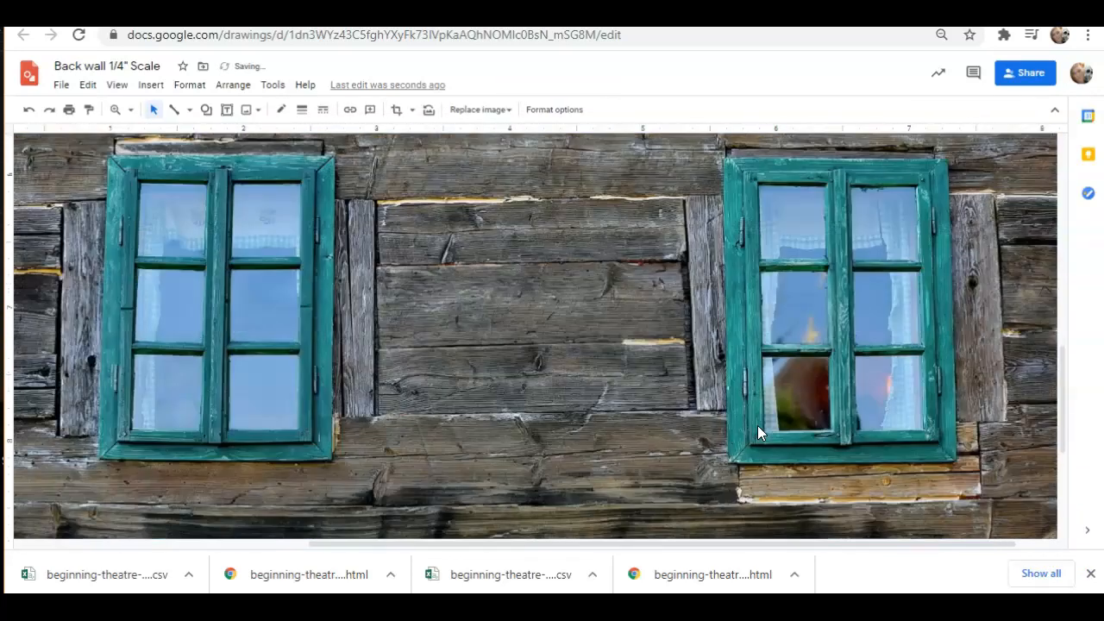
scroll(758, 425, up, 2)
scroll(757, 425, down, 1)
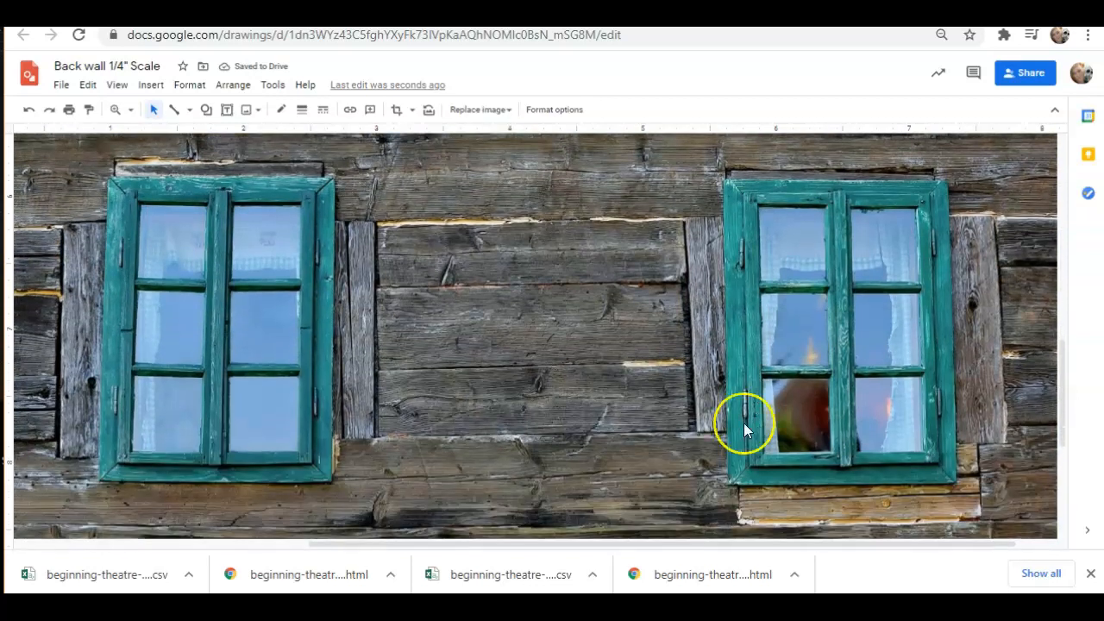
click(129, 111)
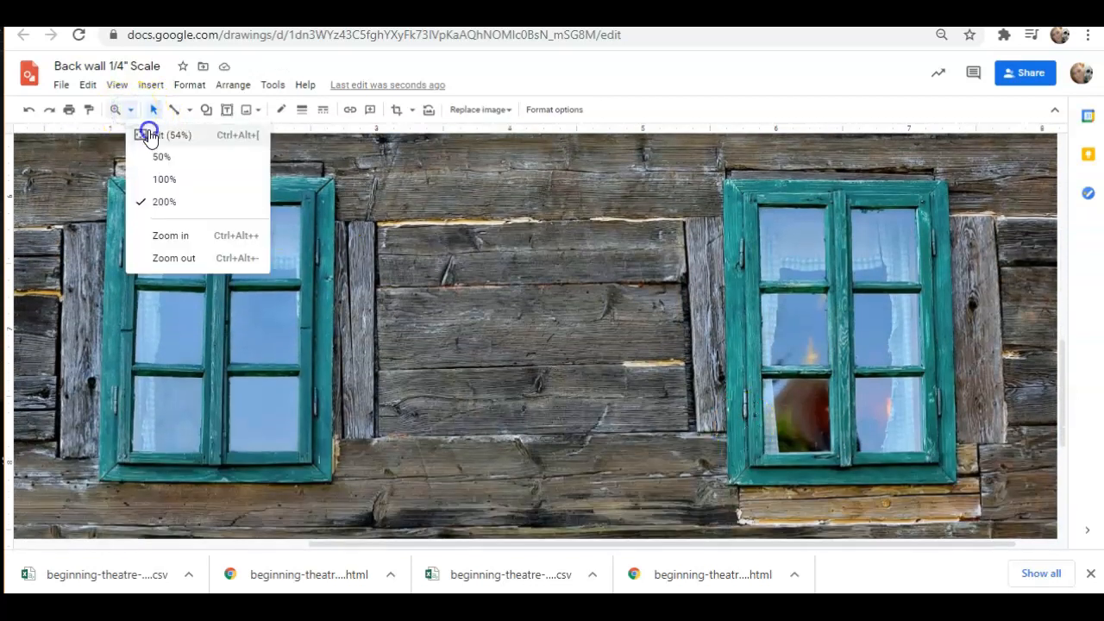
click(155, 135)
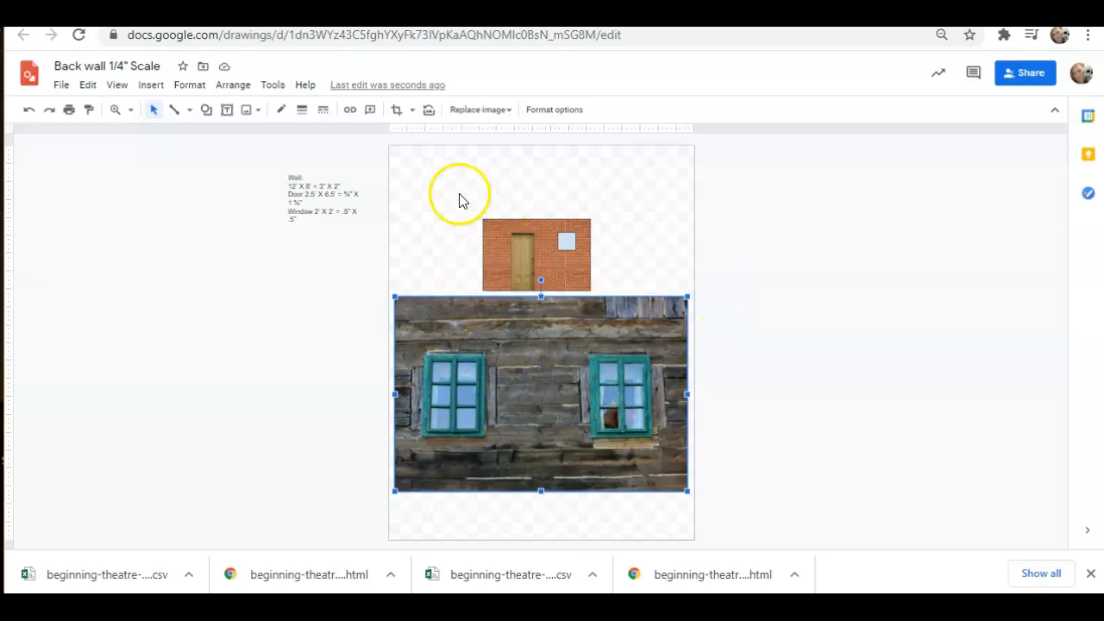
click(396, 110)
drag(686, 398, 487, 410)
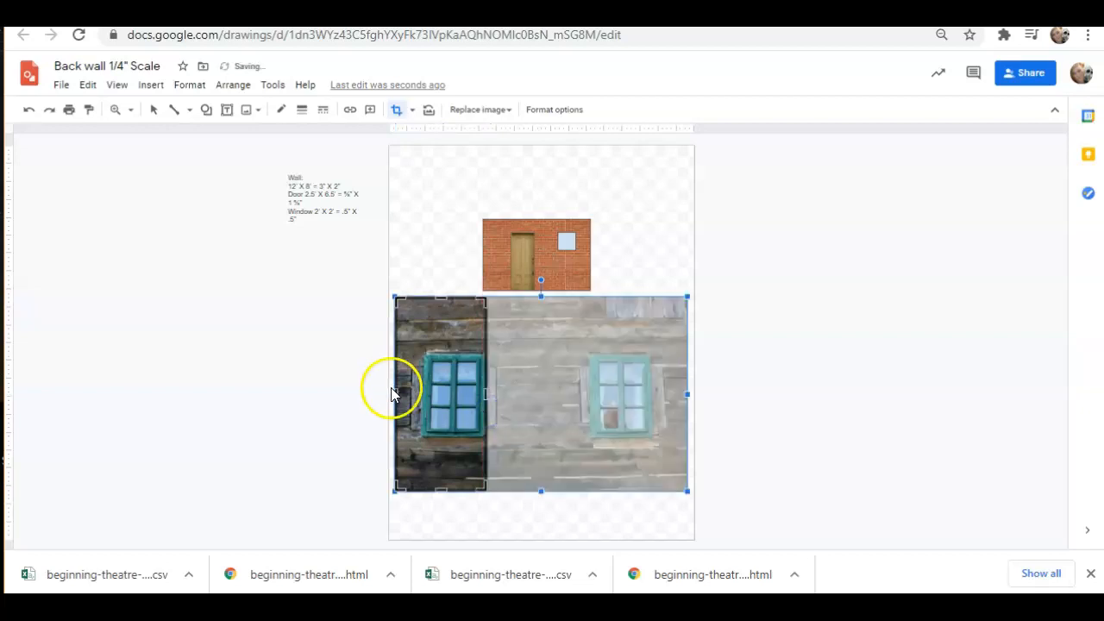
drag(395, 393, 421, 392)
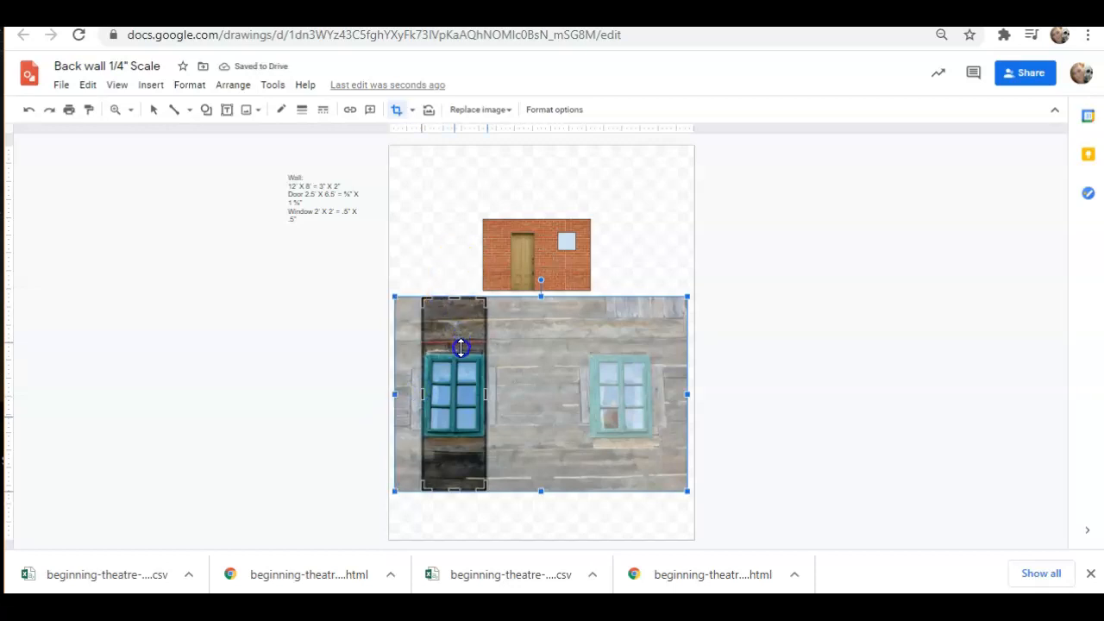
drag(461, 353, 461, 354)
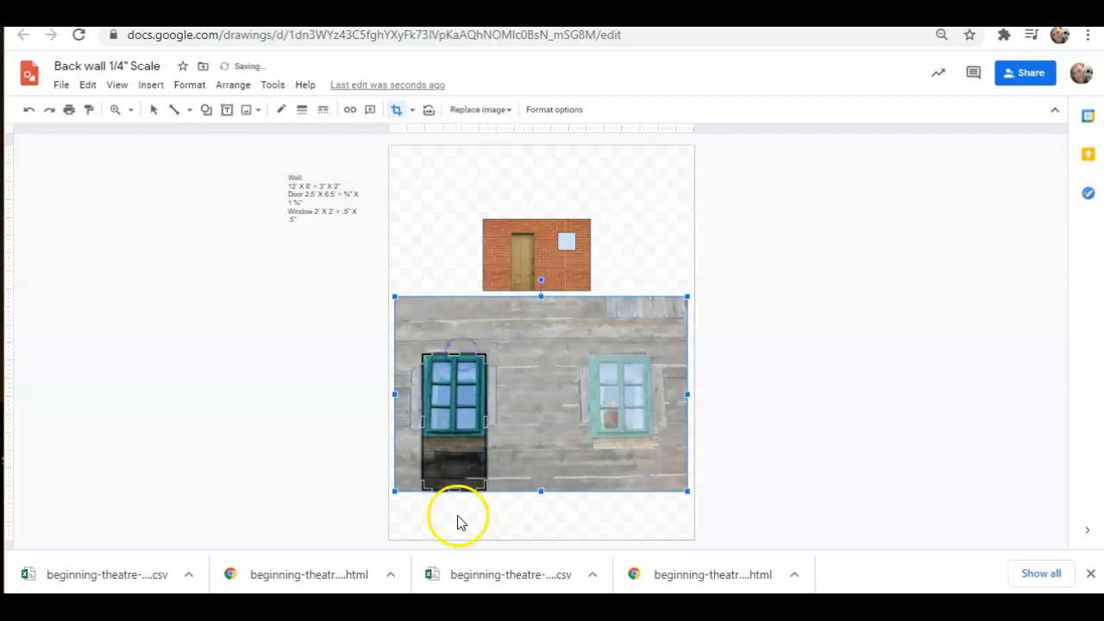
drag(454, 490, 454, 435)
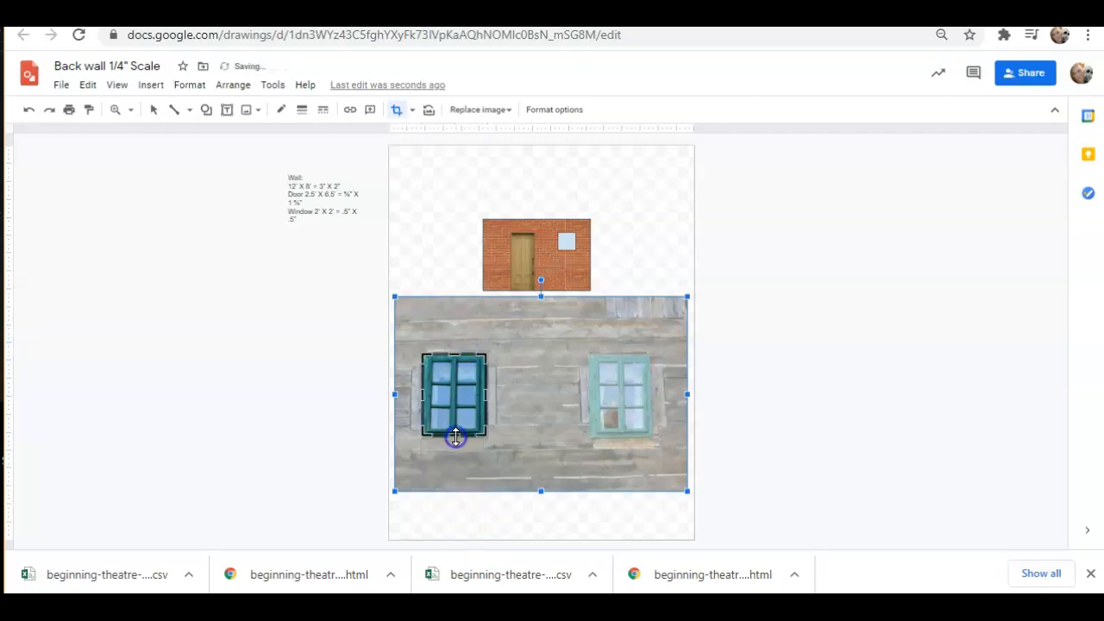
click(483, 542)
Move the cropped window image onto the wall's blue window shape, aligning their upper corners, and shrink it to about half size.
drag(453, 377, 595, 260)
drag(621, 316, 624, 319)
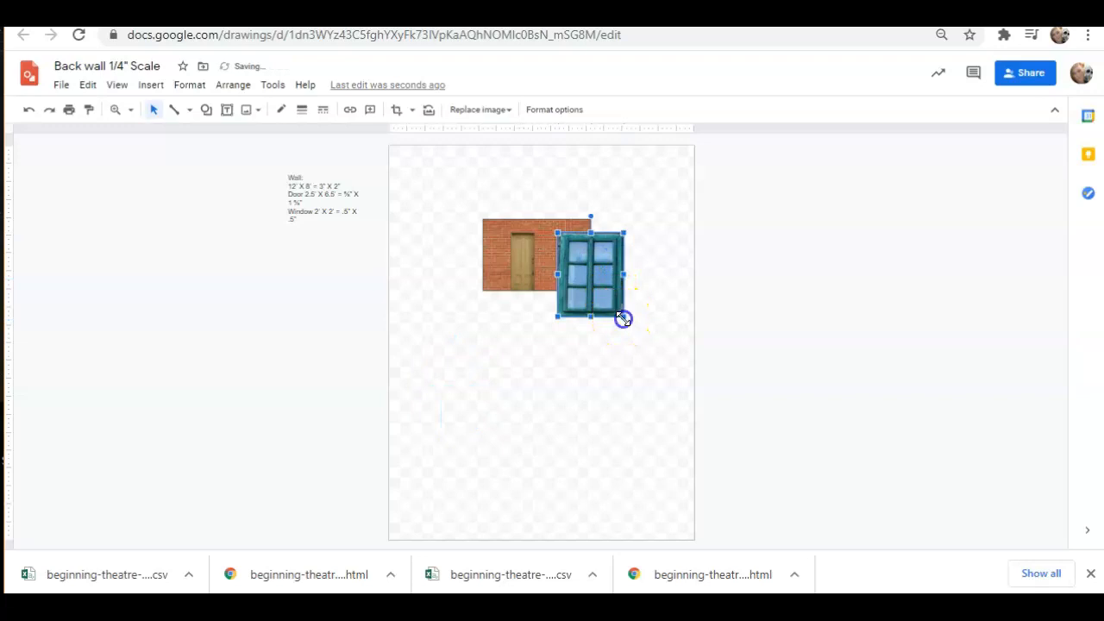
drag(579, 275, 591, 274)
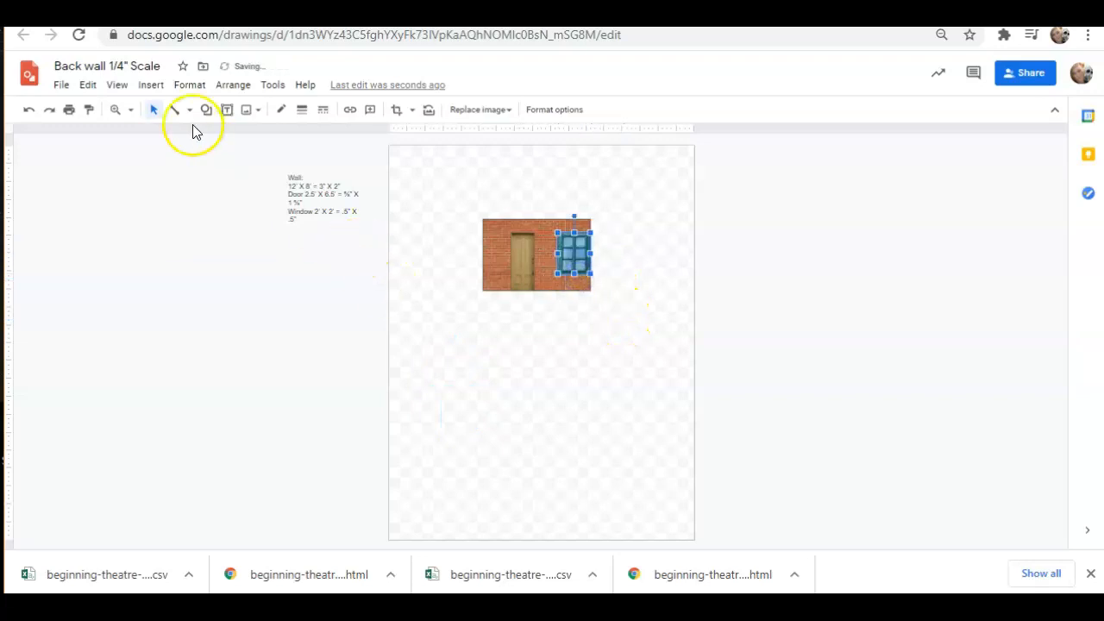
Scale the window image proportionally to the width of the blue window shape so that it covers the shape completely.
click(132, 112)
click(180, 204)
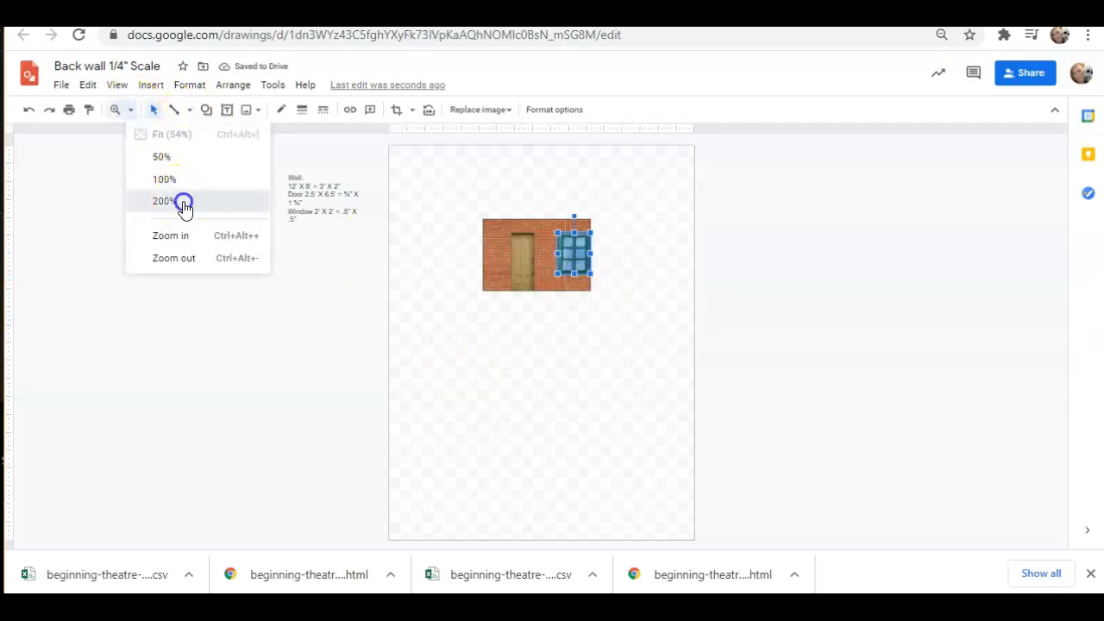
scroll(642, 333, up, 4)
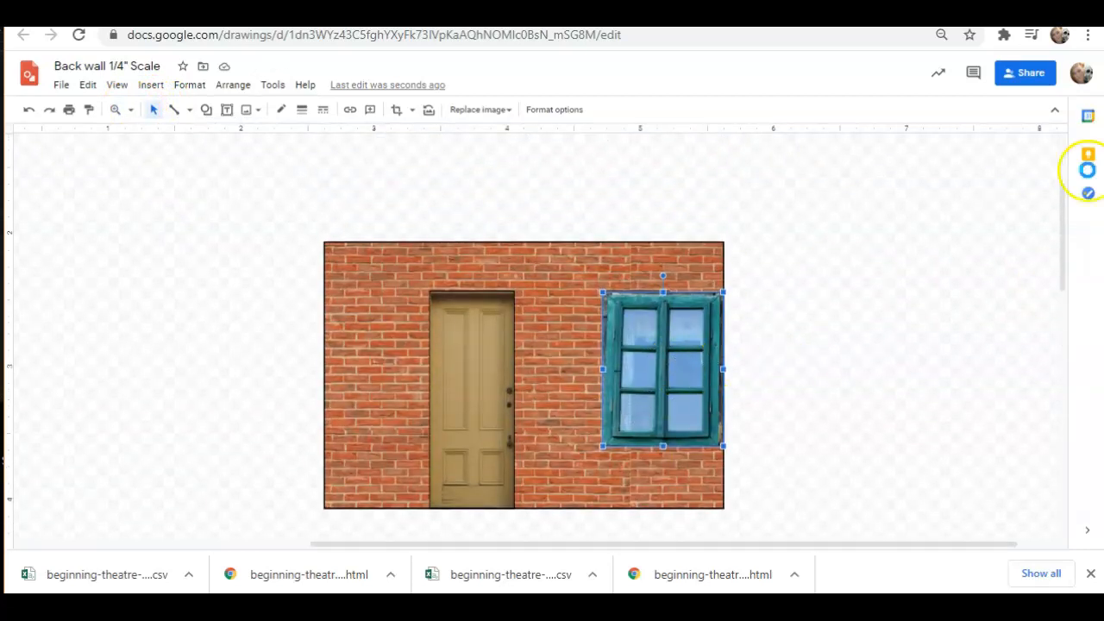
mouse_move(685, 365)
mouse_down()
mouse_move(711, 364)
mouse_move(687, 364)
mouse_up()
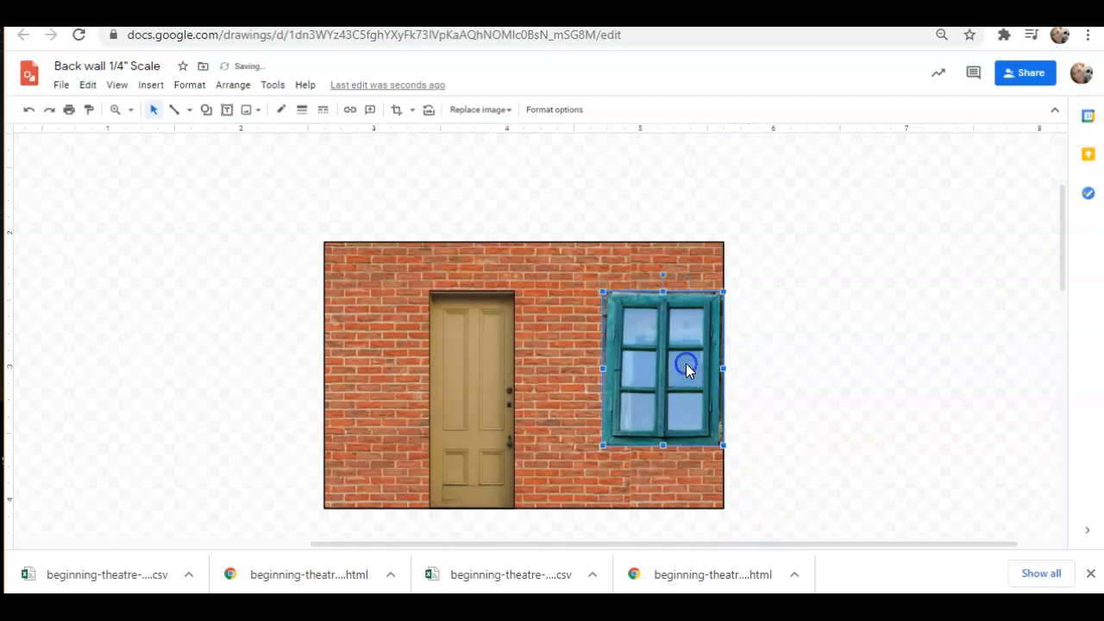
drag(724, 445, 663, 364)
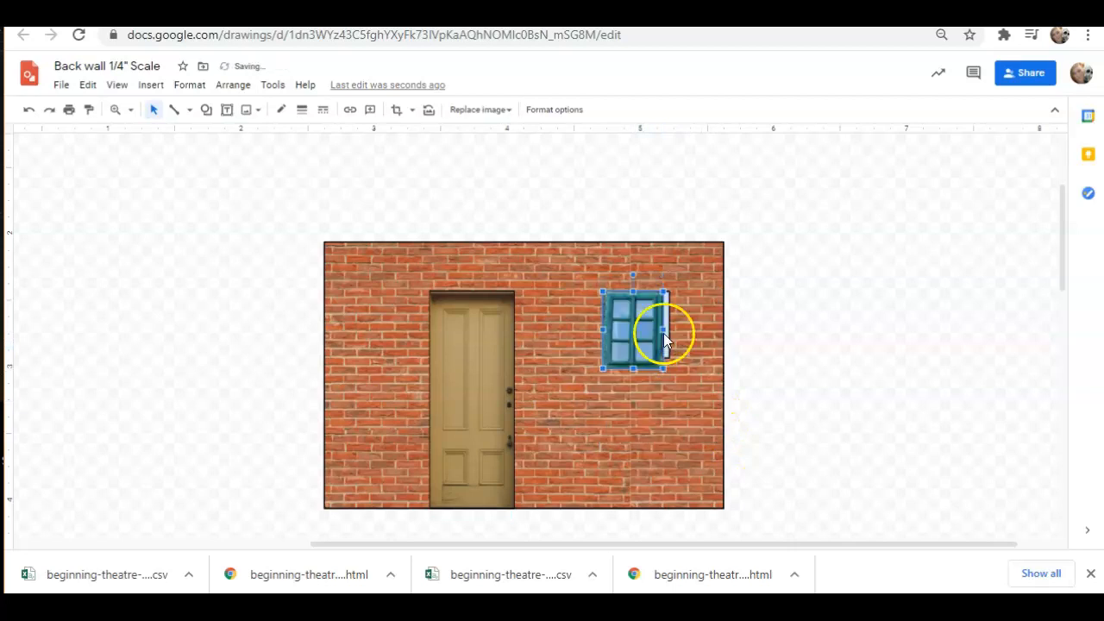
drag(664, 369, 669, 371)
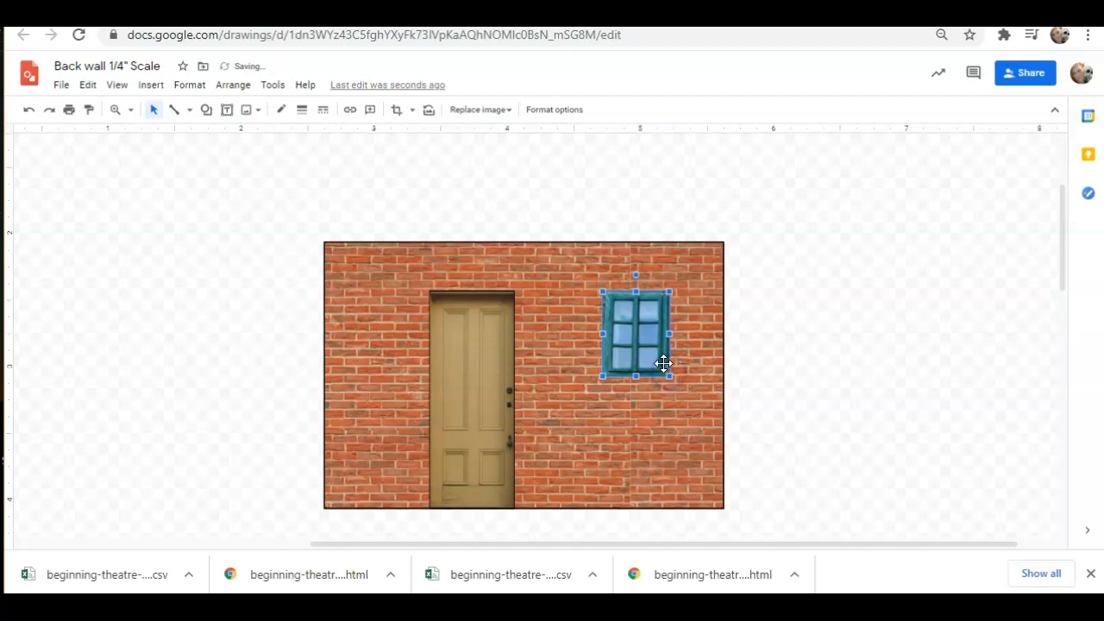
click(648, 343)
click(841, 343)
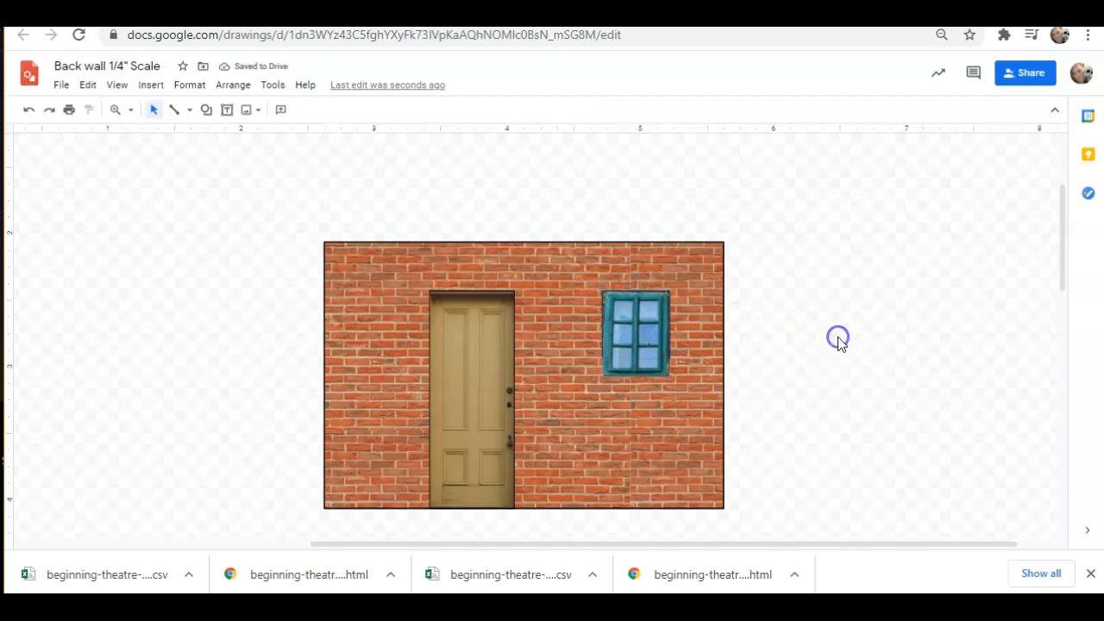
Copy the teal window image and paste a duplicate of it into the drawing.
click(643, 339)
right_click(644, 345)
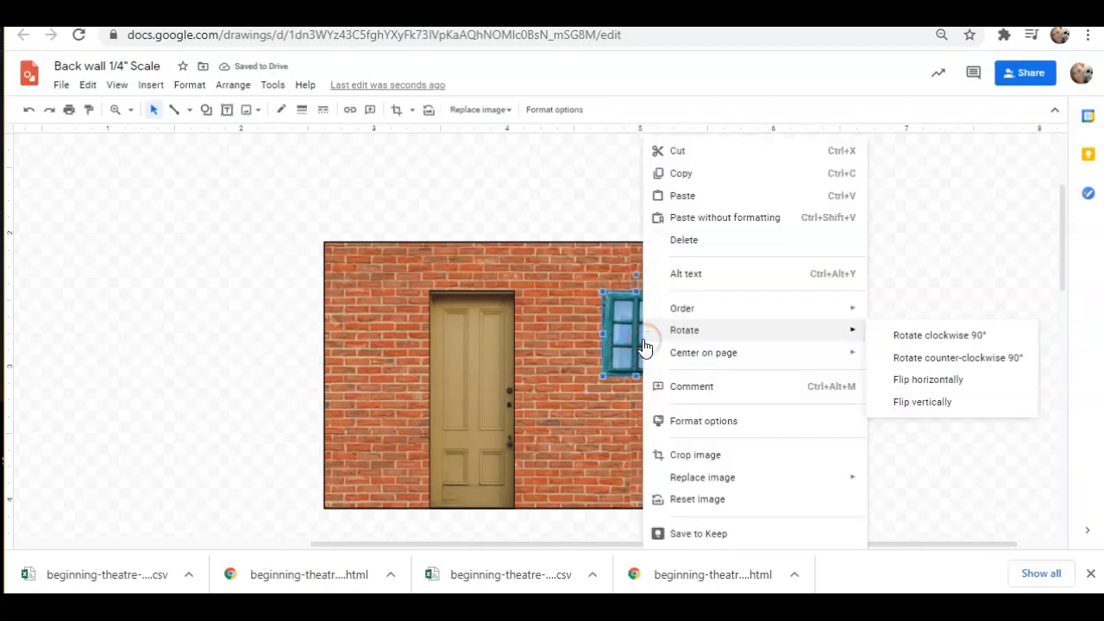
click(693, 179)
right_click(779, 266)
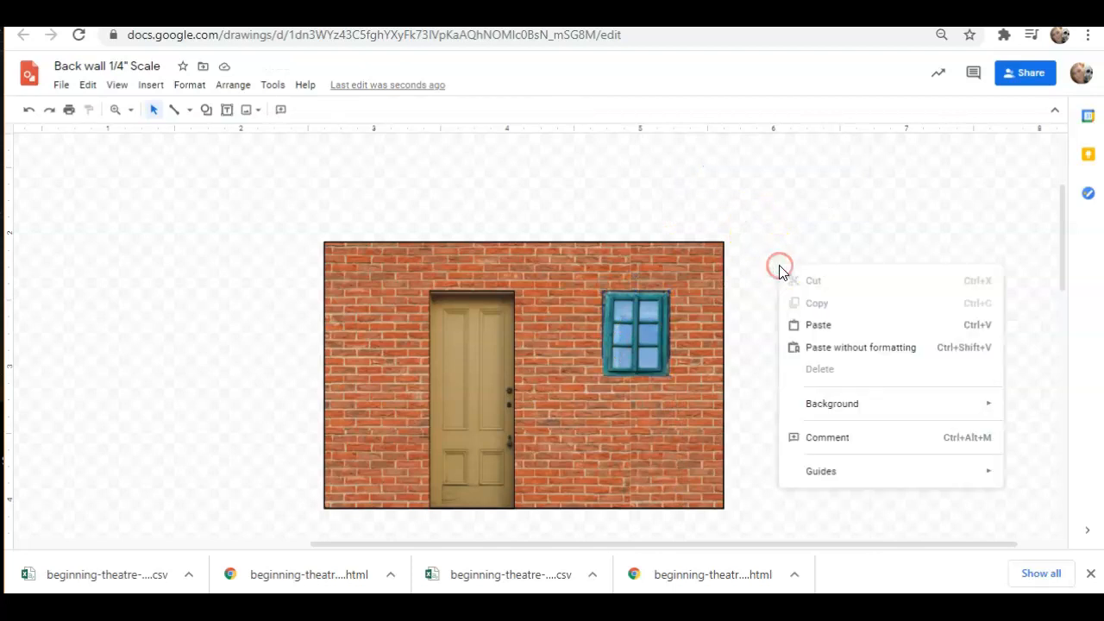
click(819, 327)
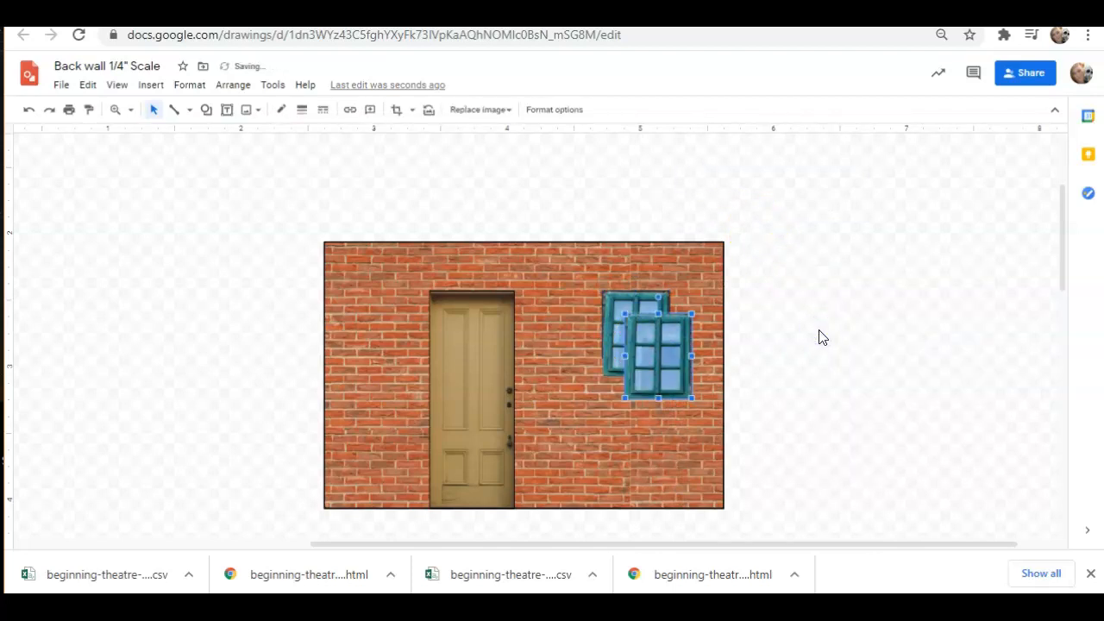
Crop the duplicate window image to its bottom row of panes and frame, then align it horizontally over the original window.
click(397, 110)
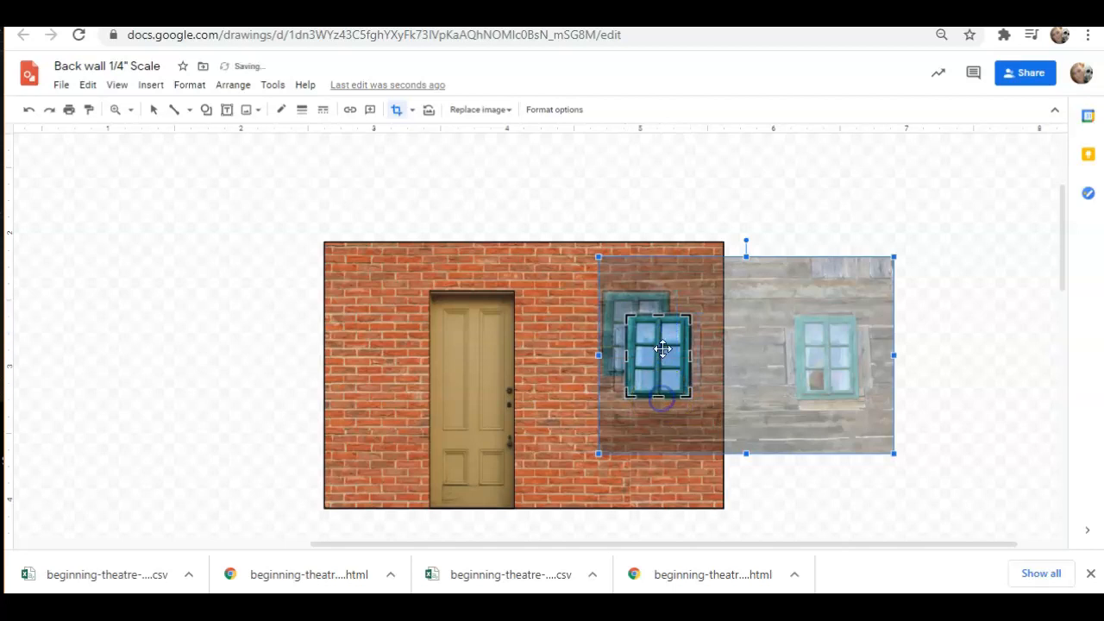
drag(659, 317, 659, 316)
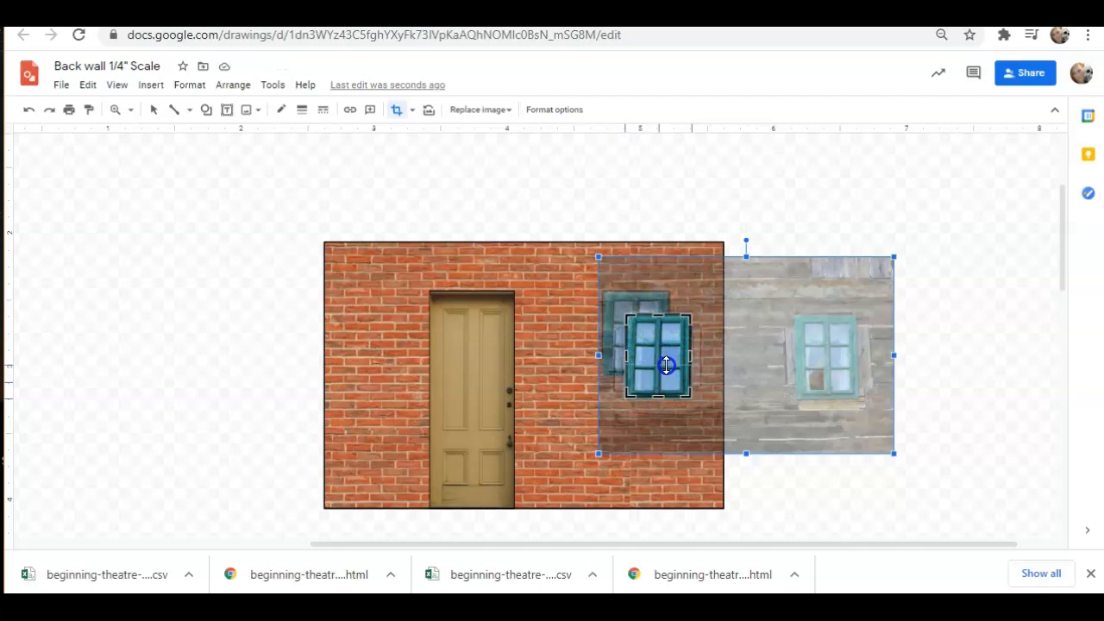
drag(666, 365, 667, 365)
click(949, 345)
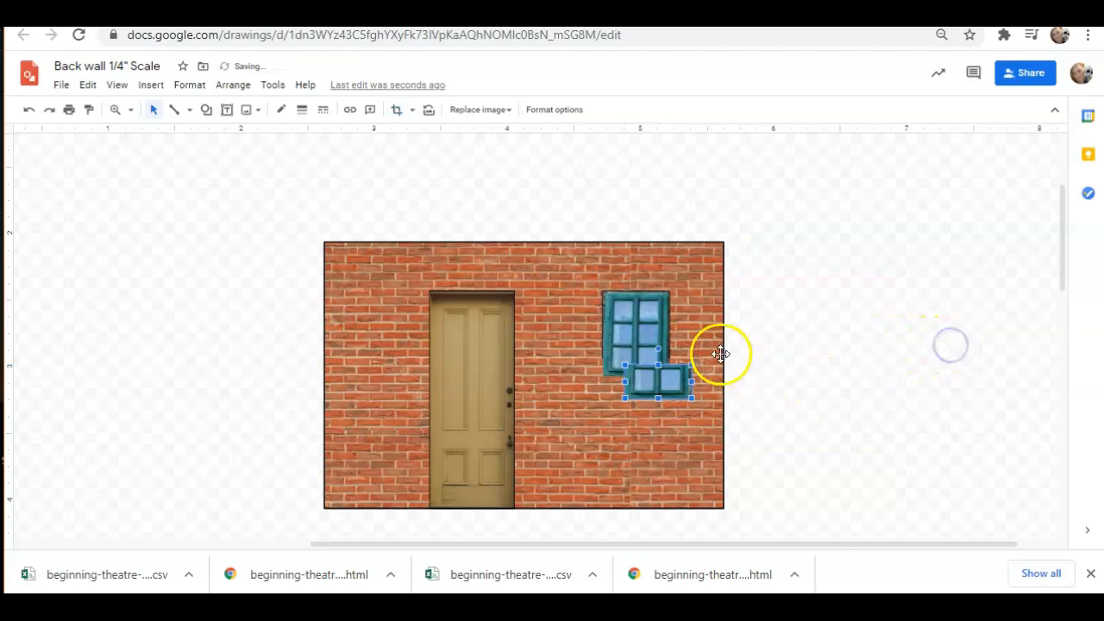
drag(668, 372, 641, 333)
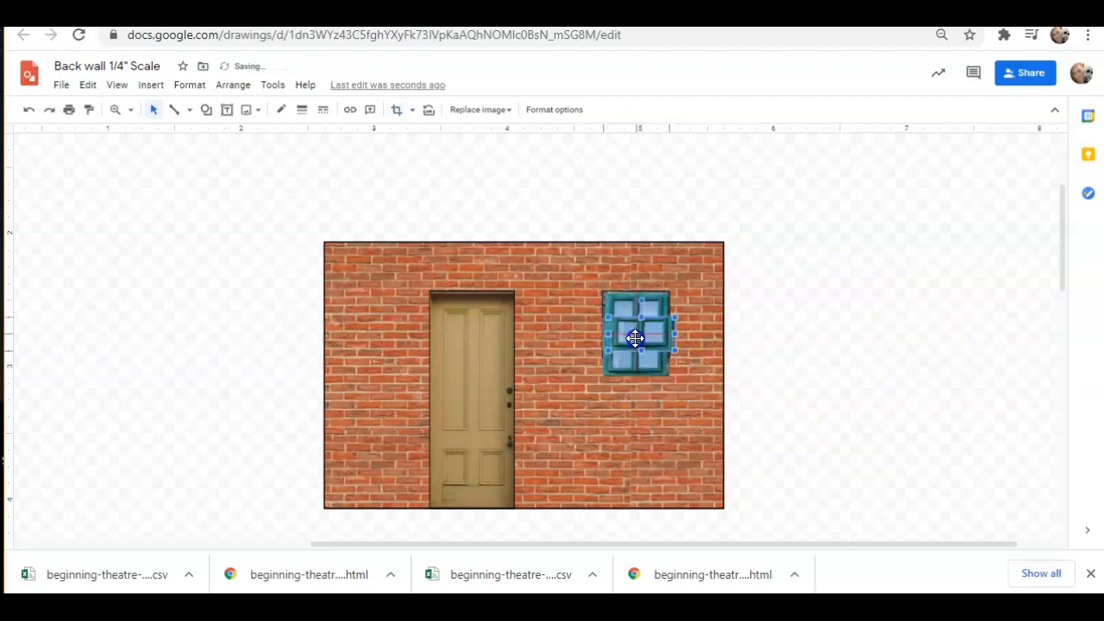
click(808, 365)
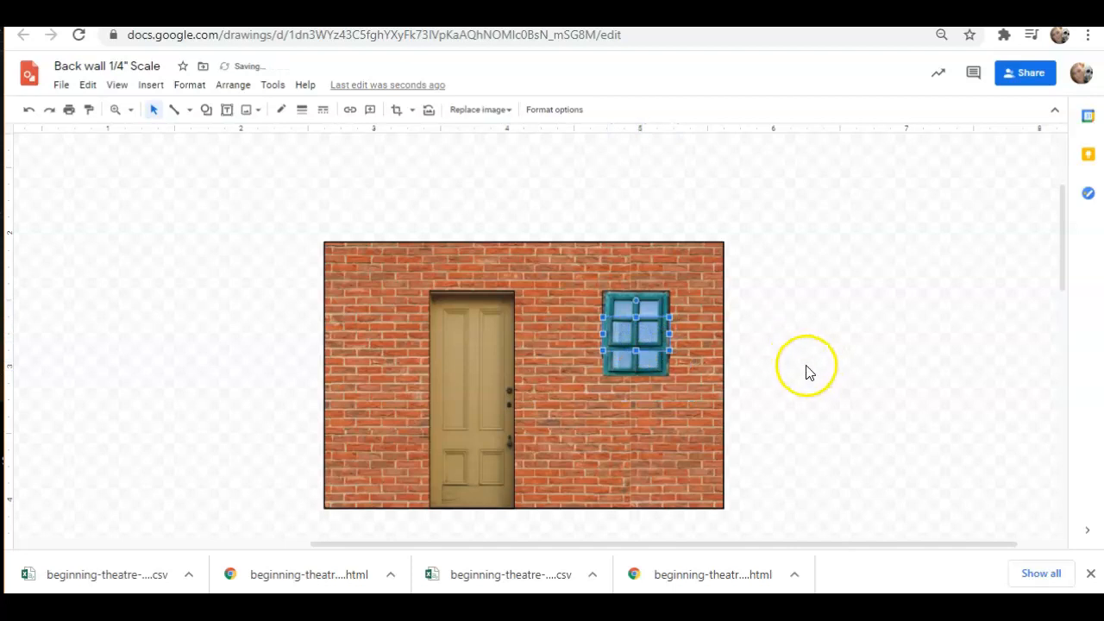
Crop the original window image from below, keeping only about its upper half.
click(669, 351)
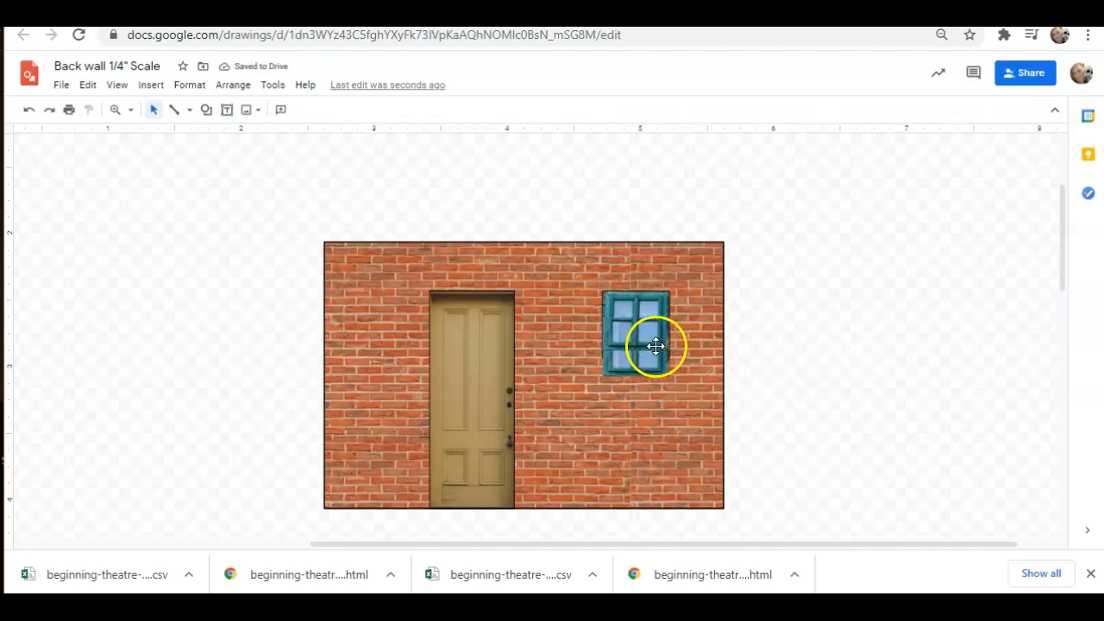
click(650, 362)
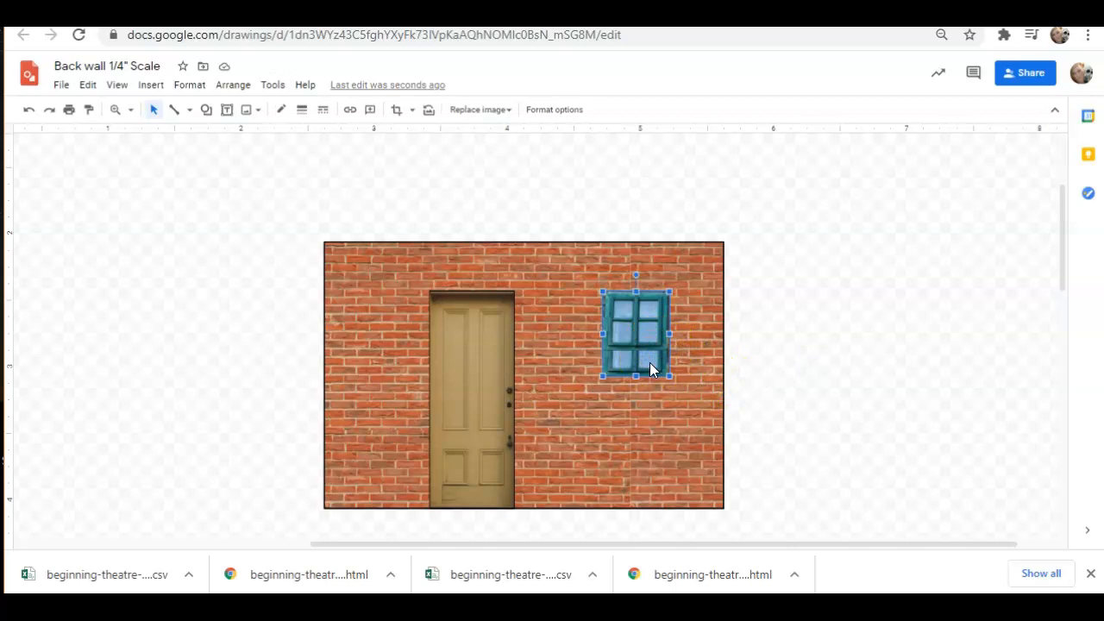
click(397, 109)
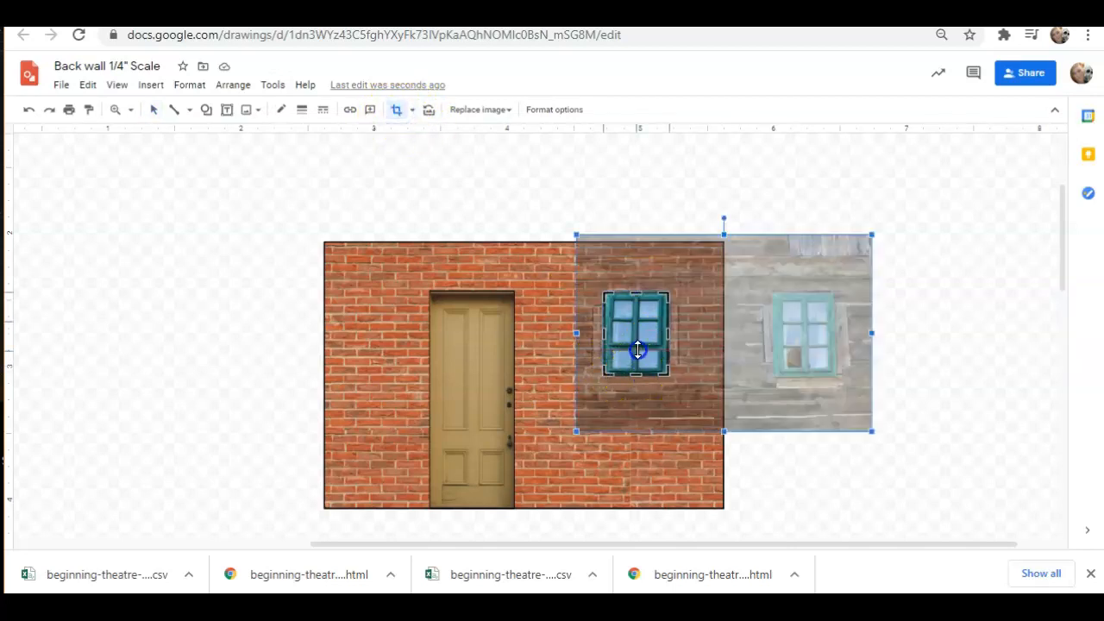
click(979, 440)
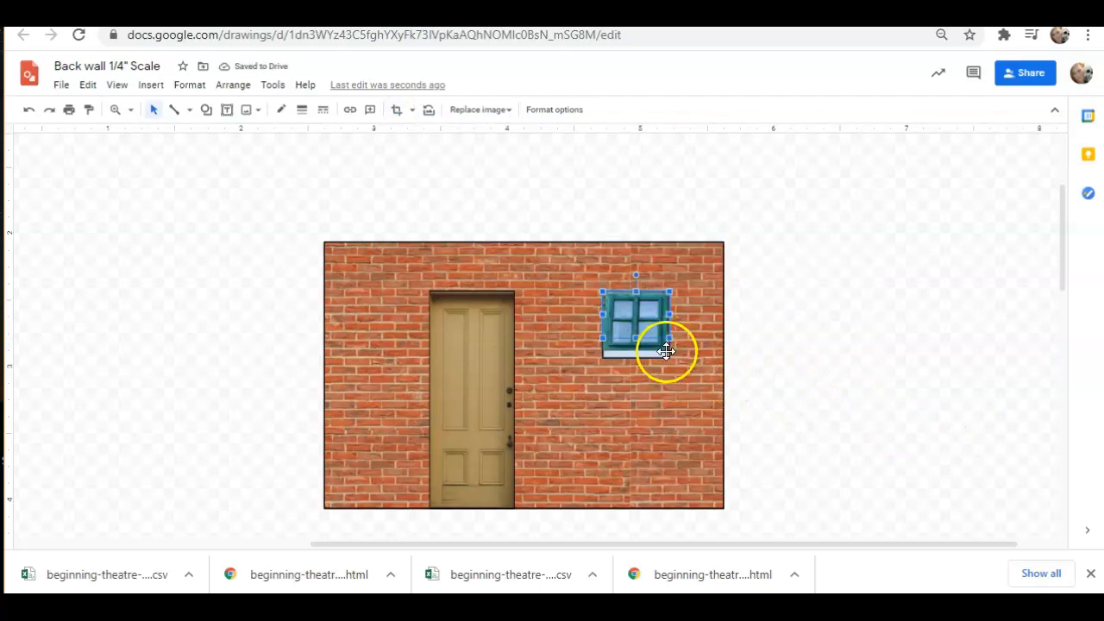
Move the lower window piece down to the bottom edge of the window shape, and stretch the upper piece slightly downward to meet it.
click(855, 338)
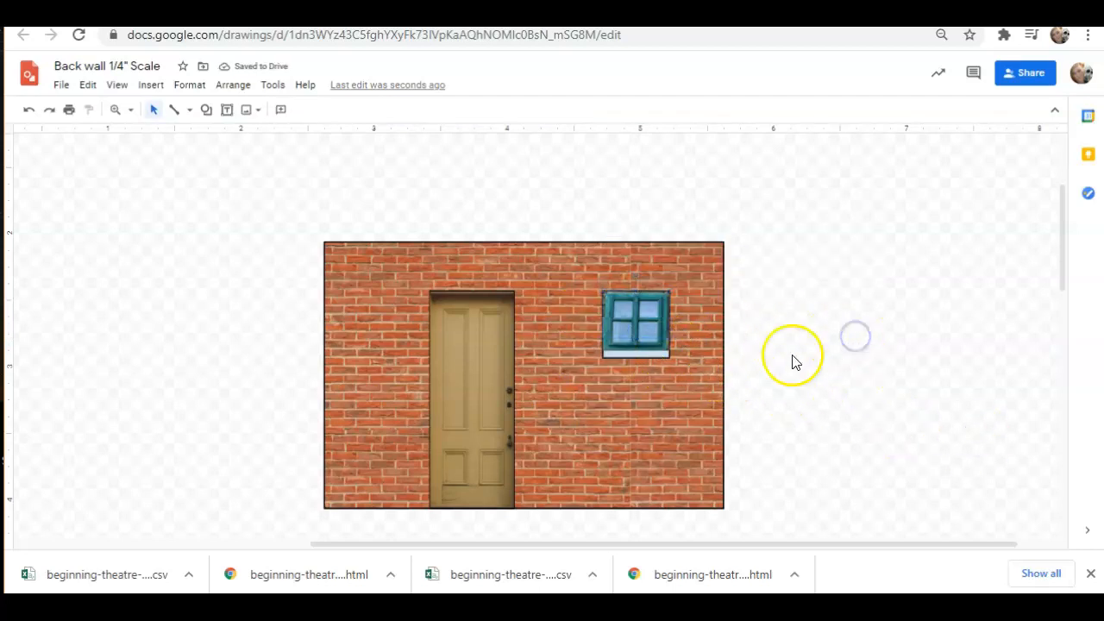
click(652, 347)
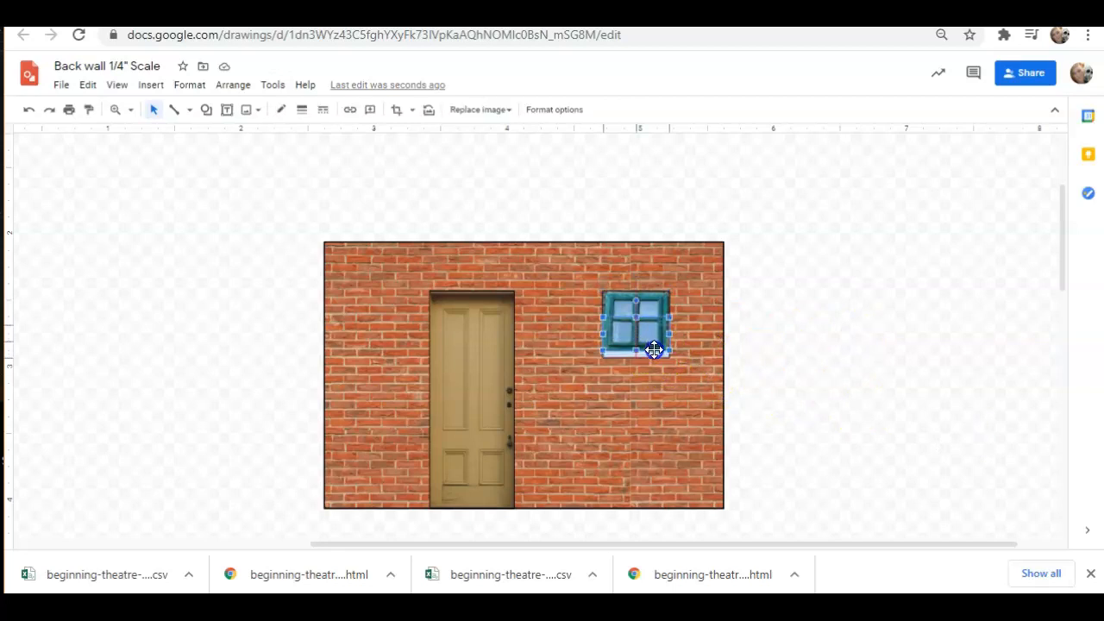
click(783, 289)
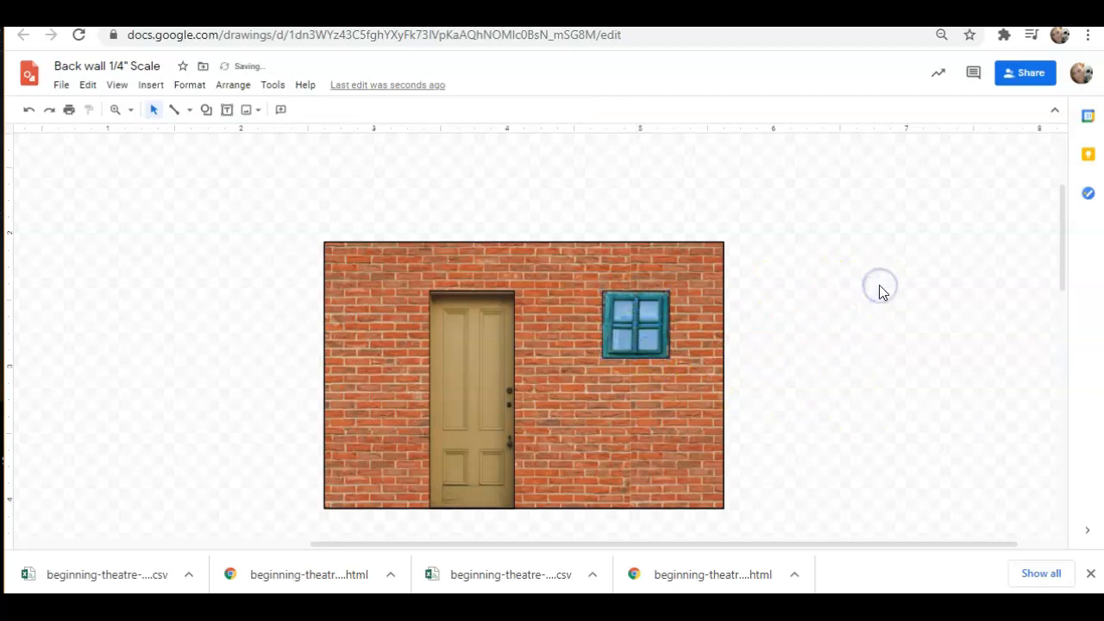
click(648, 313)
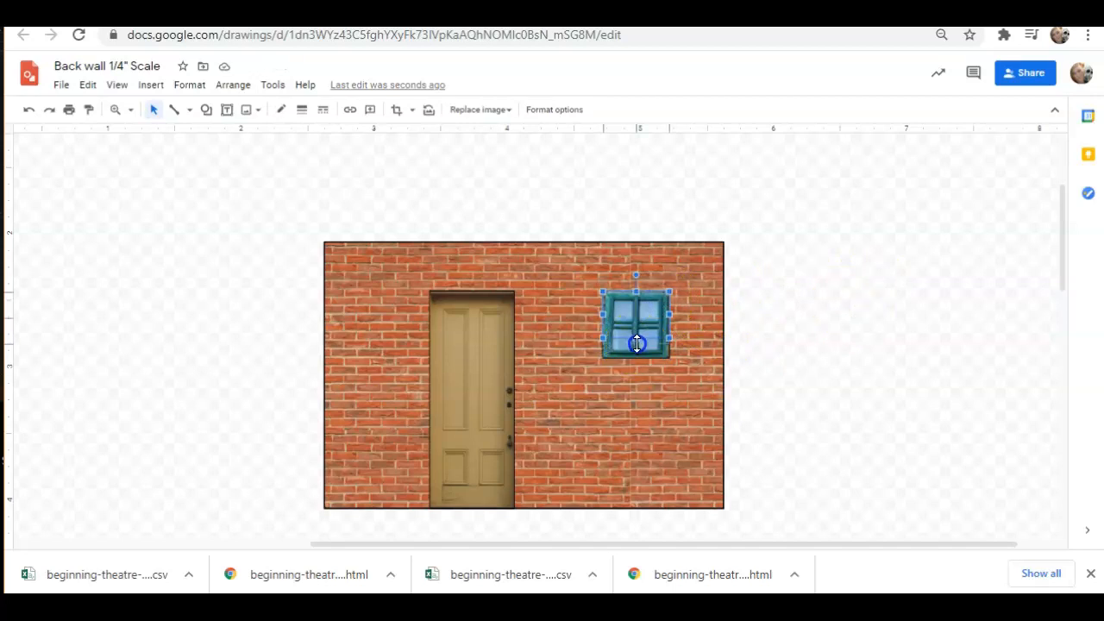
click(875, 296)
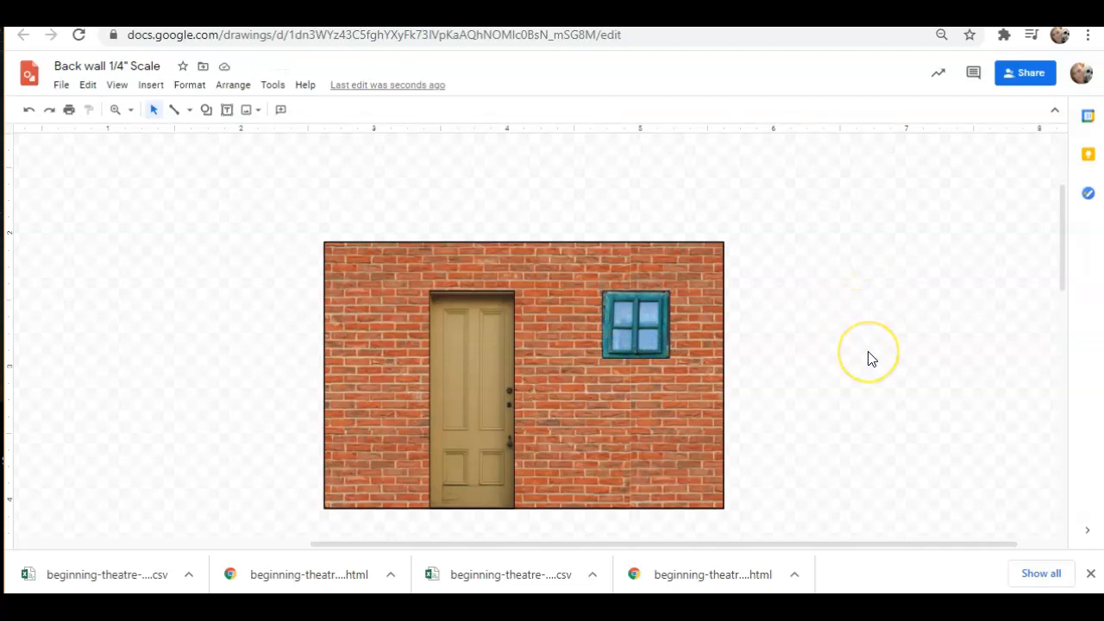
Open the format options for the door image and expand its Recolor settings.
scroll(869, 358, down, 3)
scroll(869, 358, up, 2)
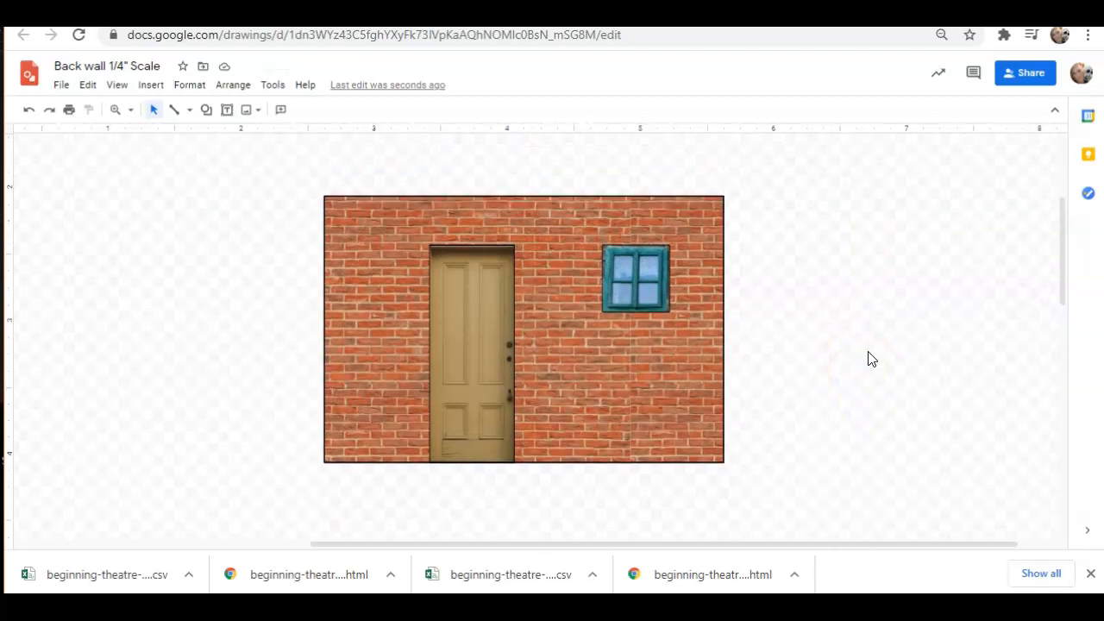
scroll(869, 358, down, 1)
click(472, 339)
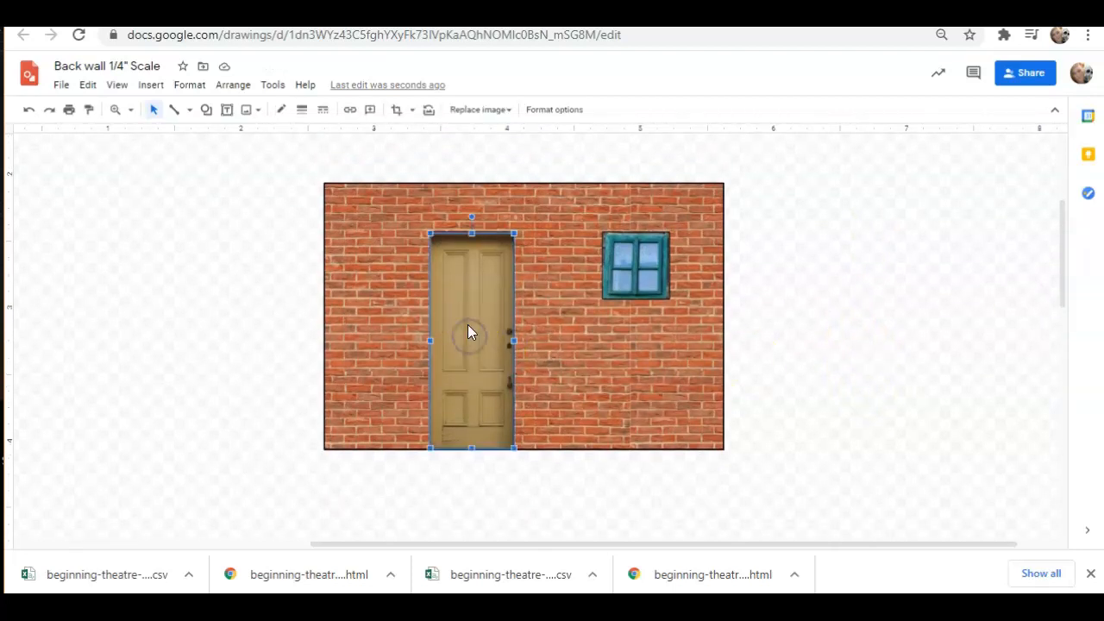
click(554, 109)
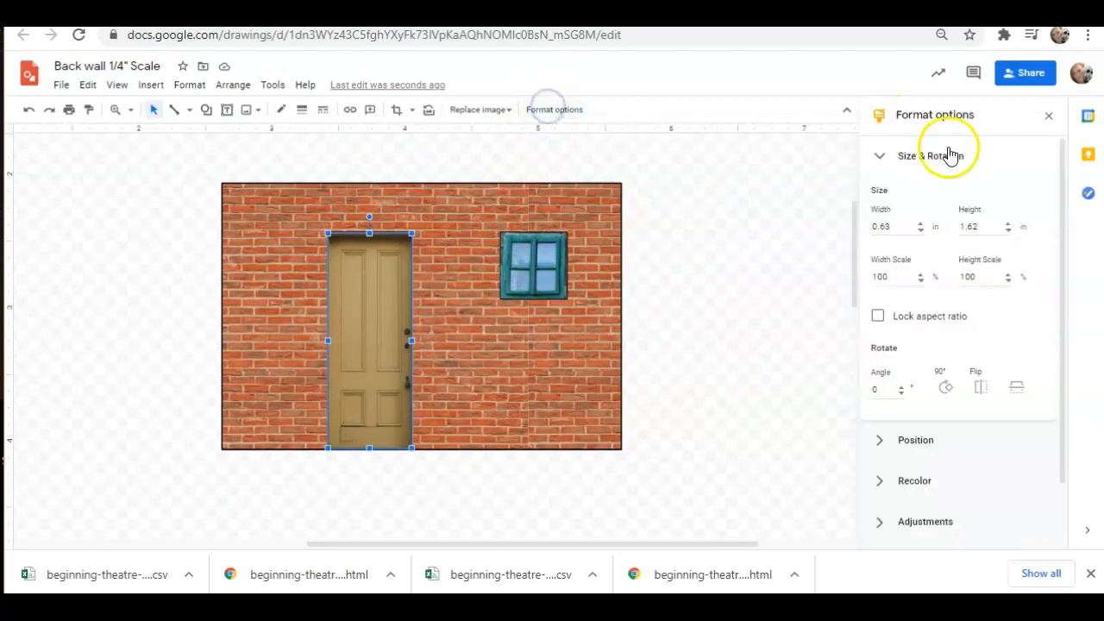
click(879, 480)
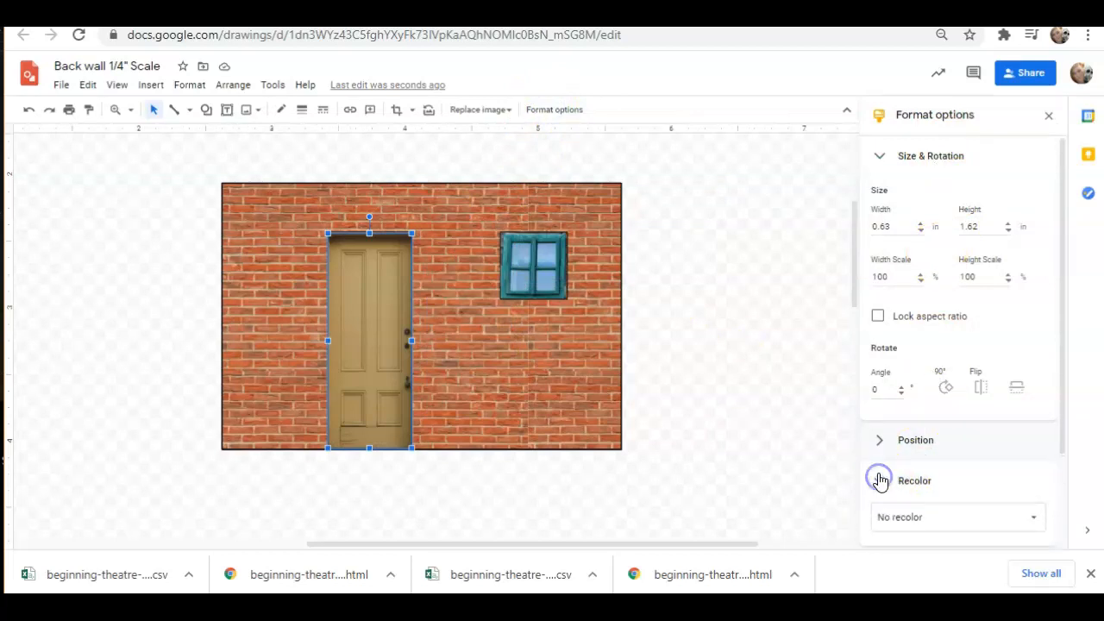
scroll(803, 403, down, 3)
scroll(722, 492, up, 3)
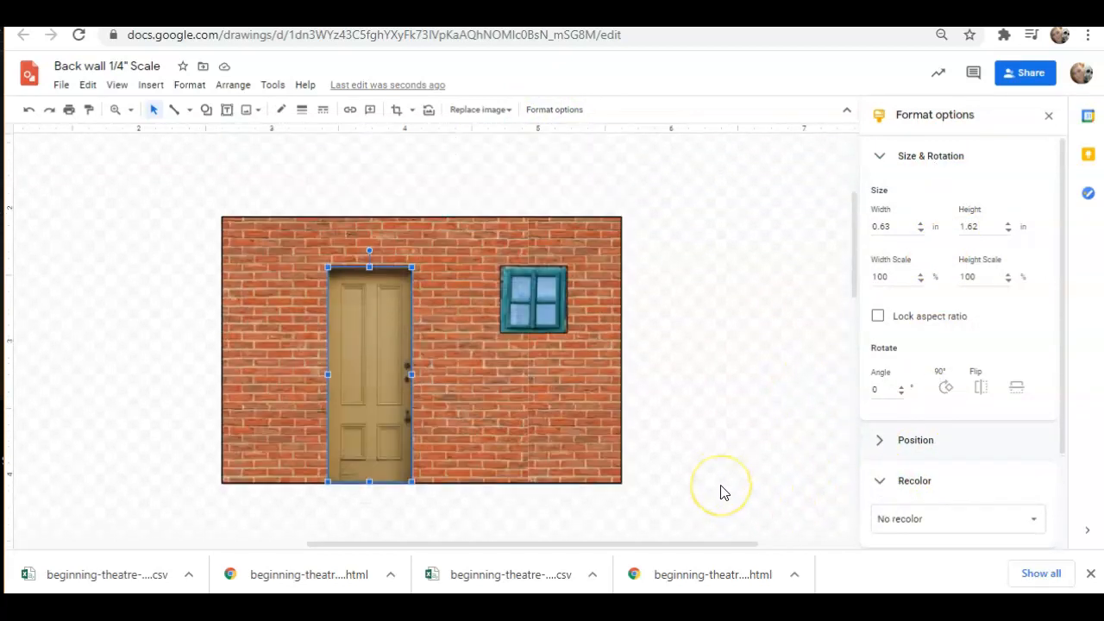
Recolor the door image with the Light 7 preset.
click(1032, 520)
click(1034, 522)
scroll(1019, 444, down, 2)
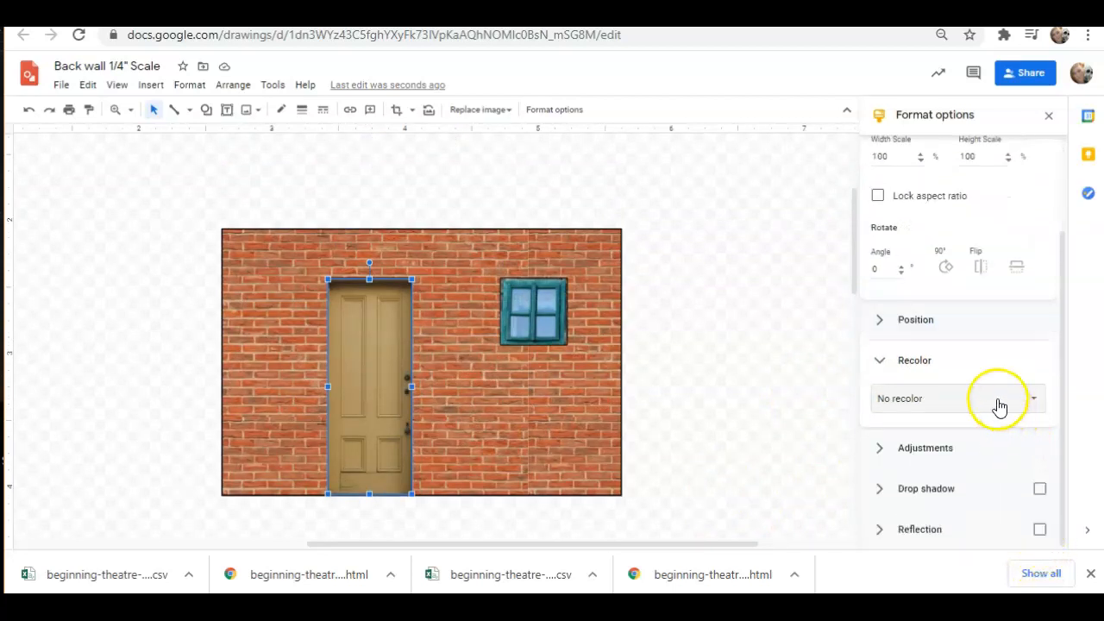
click(912, 362)
click(882, 406)
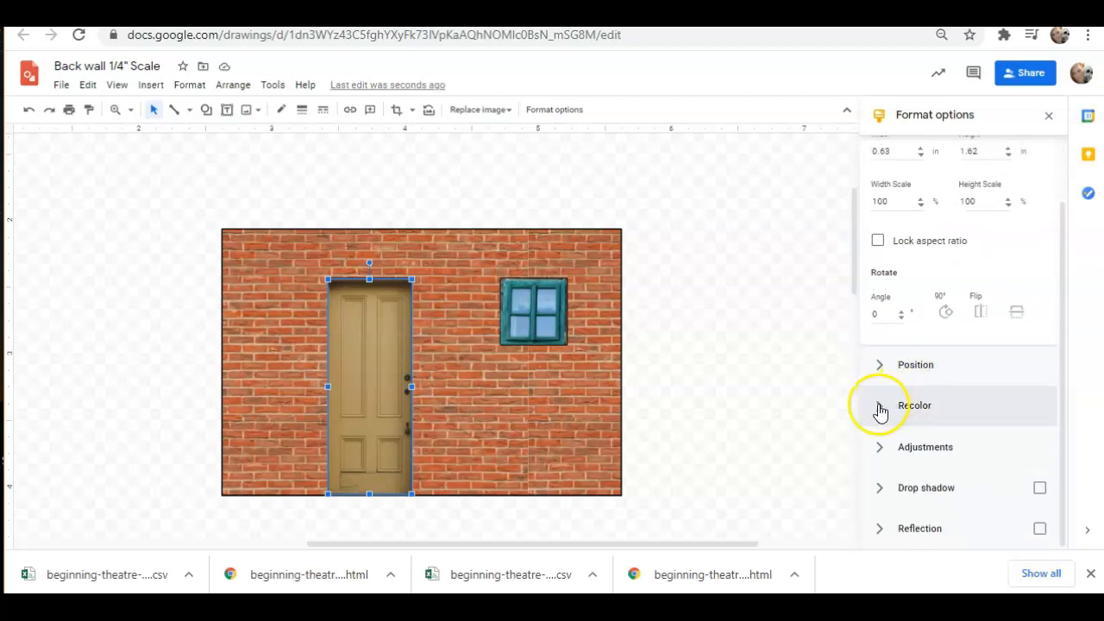
click(1035, 399)
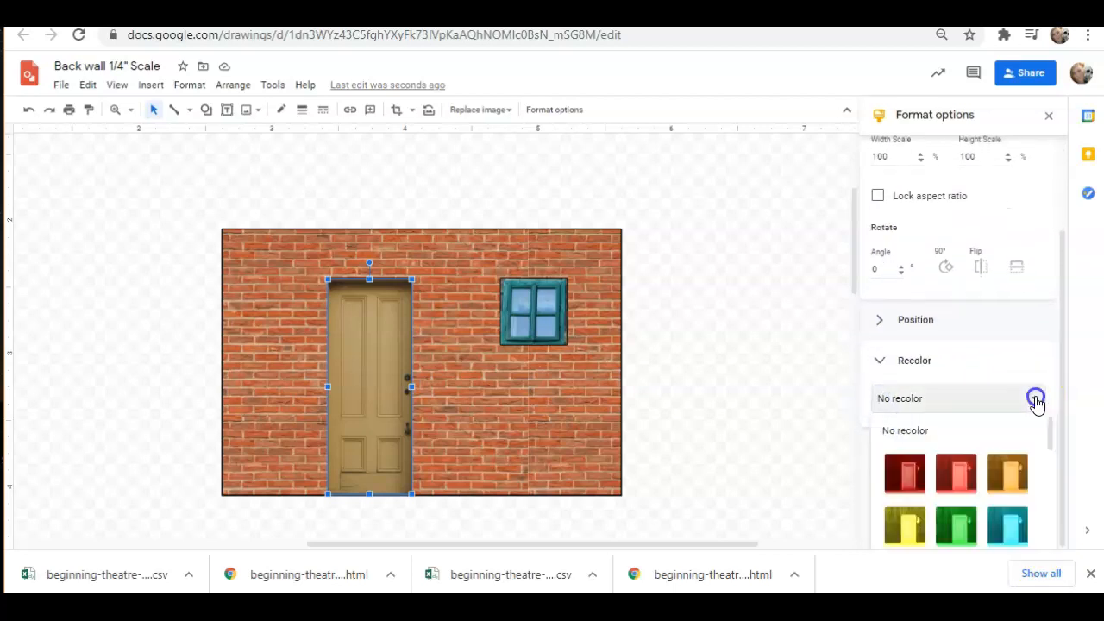
scroll(1037, 443, down, 2)
scroll(1038, 443, up, 2)
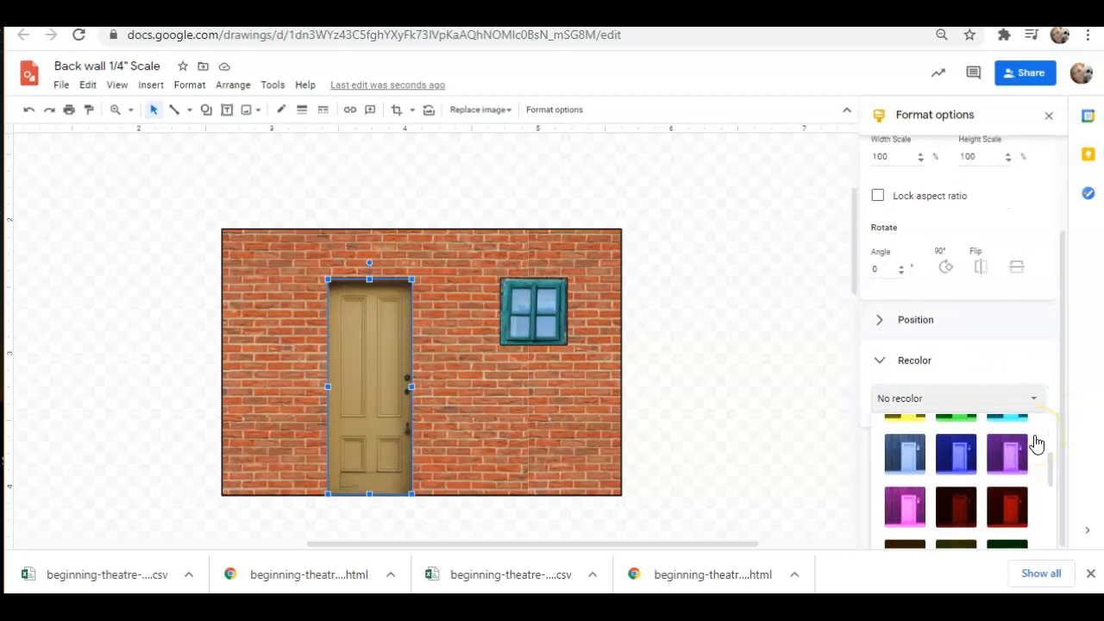
click(902, 469)
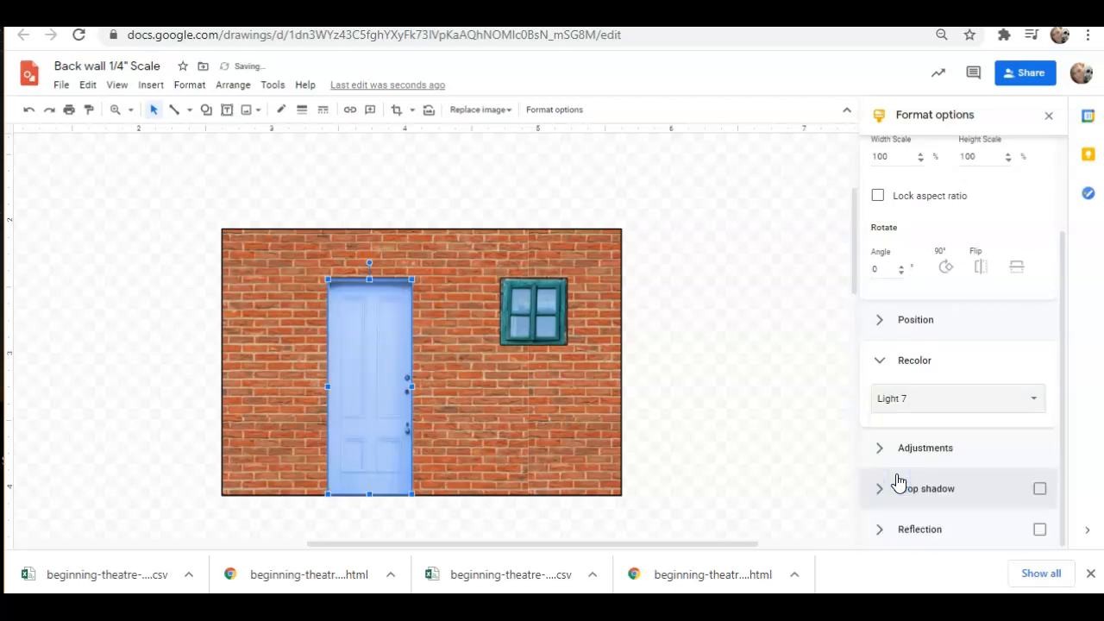
Try the cyan Light 6 preset and a deep blue light preset on the door image.
click(1034, 401)
click(1007, 509)
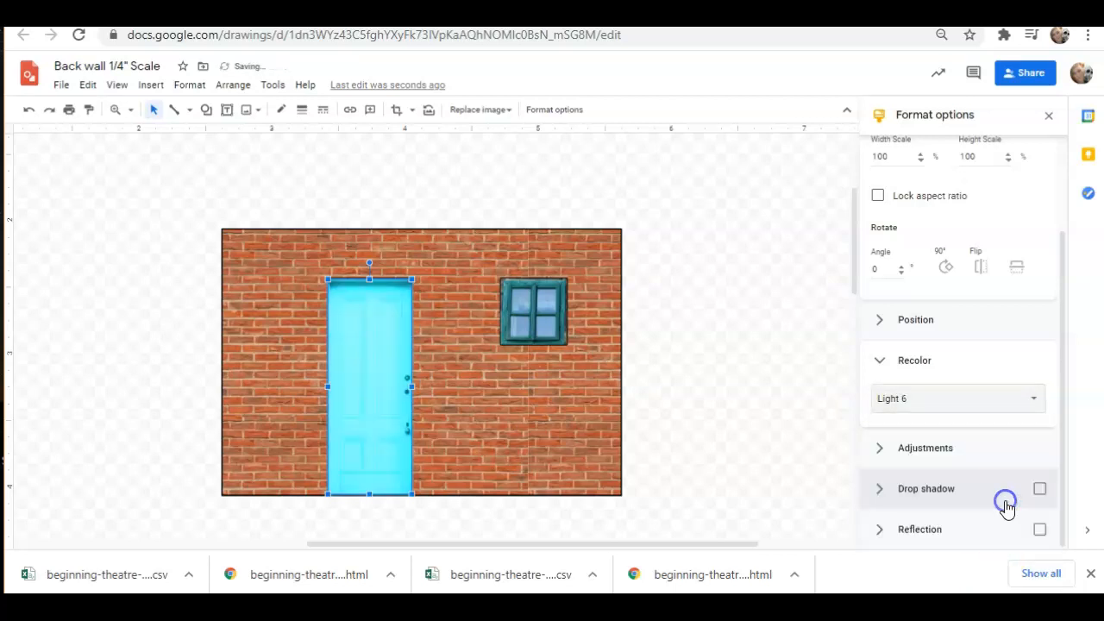
click(1031, 402)
scroll(984, 483, down, 3)
scroll(985, 484, up, 3)
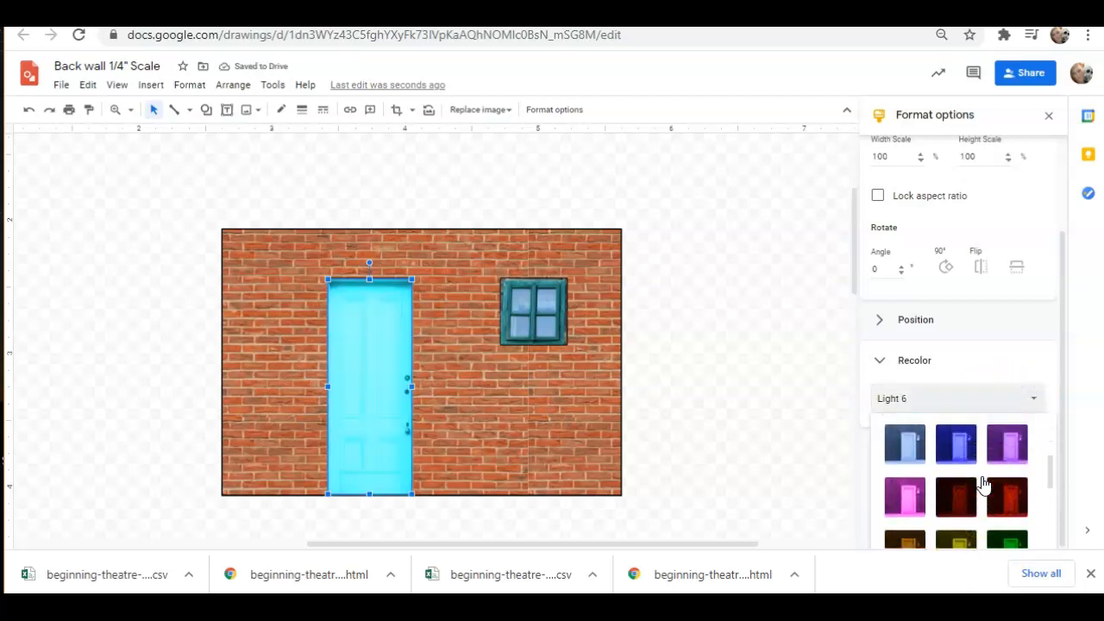
click(956, 468)
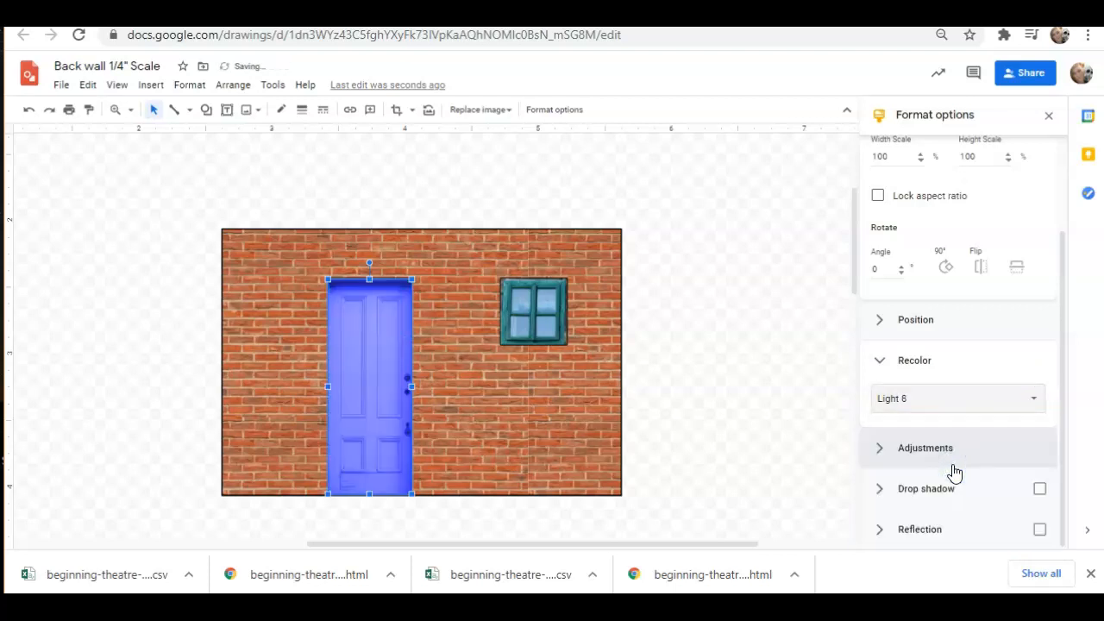
Set the door image's recolor back to Light 7 and collapse the Recolor settings.
click(1031, 404)
scroll(980, 464, up, 3)
click(906, 436)
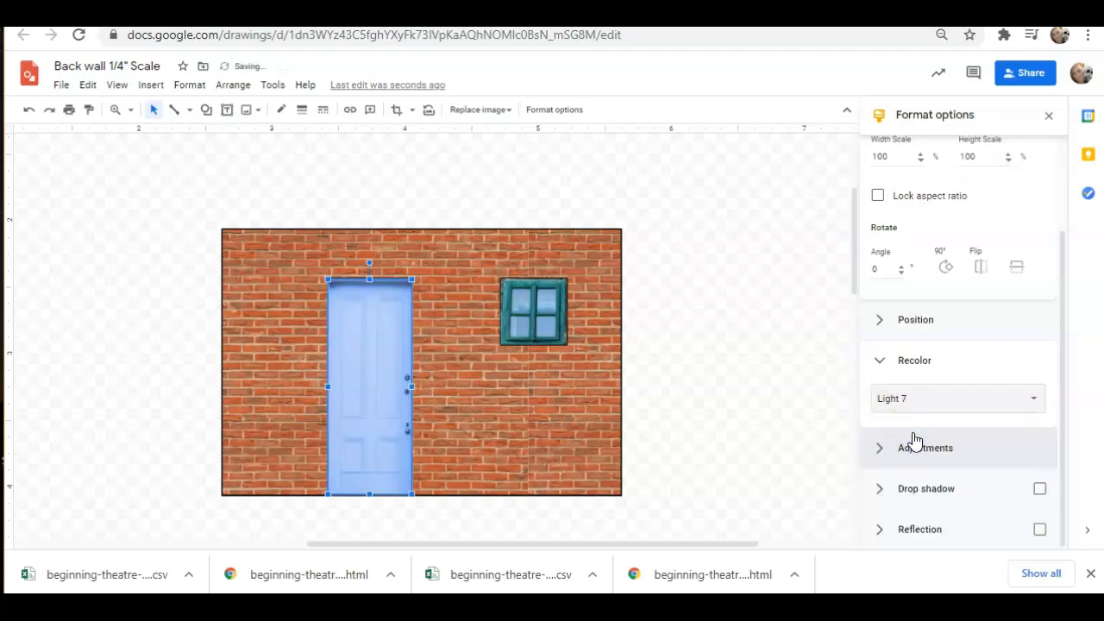
click(725, 328)
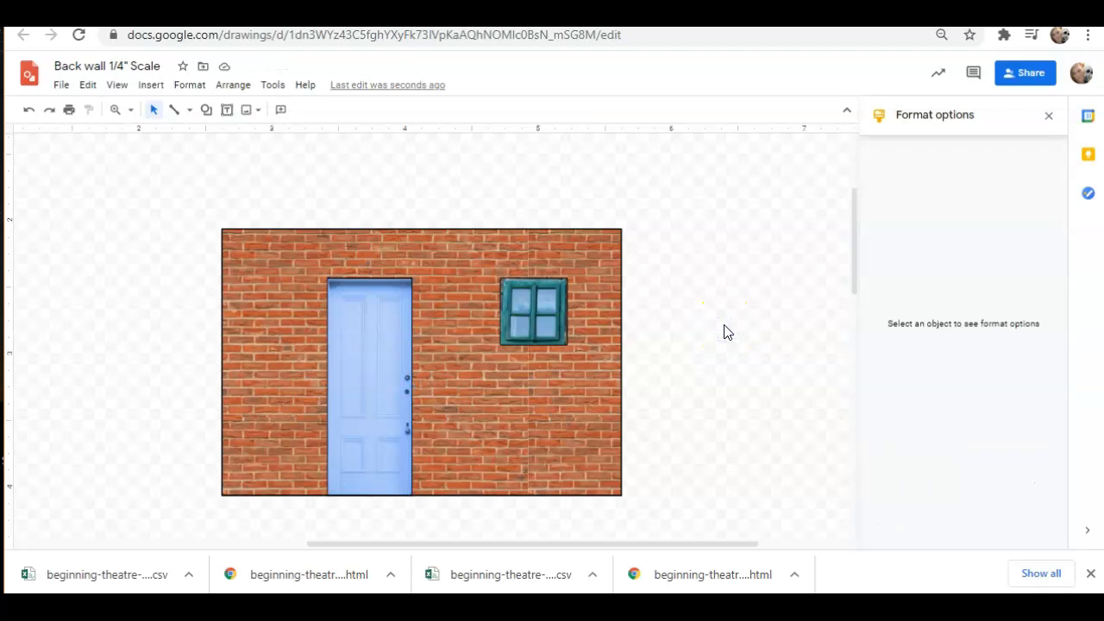
click(362, 385)
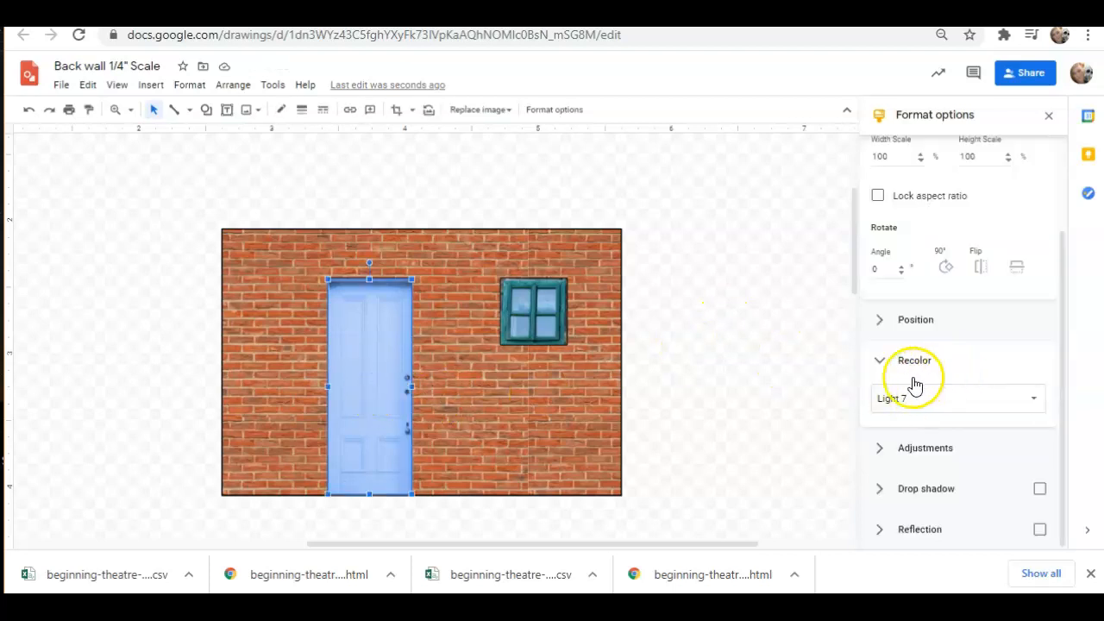
click(882, 363)
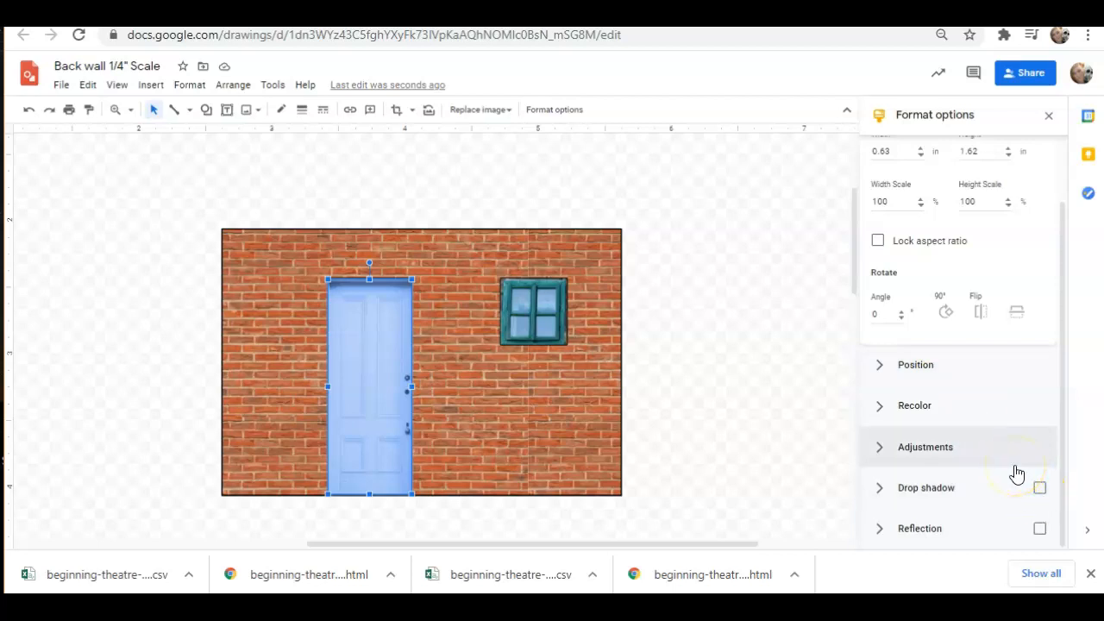
Deselect the door and view the finished wall on the page at 50% zoom.
click(757, 388)
click(239, 259)
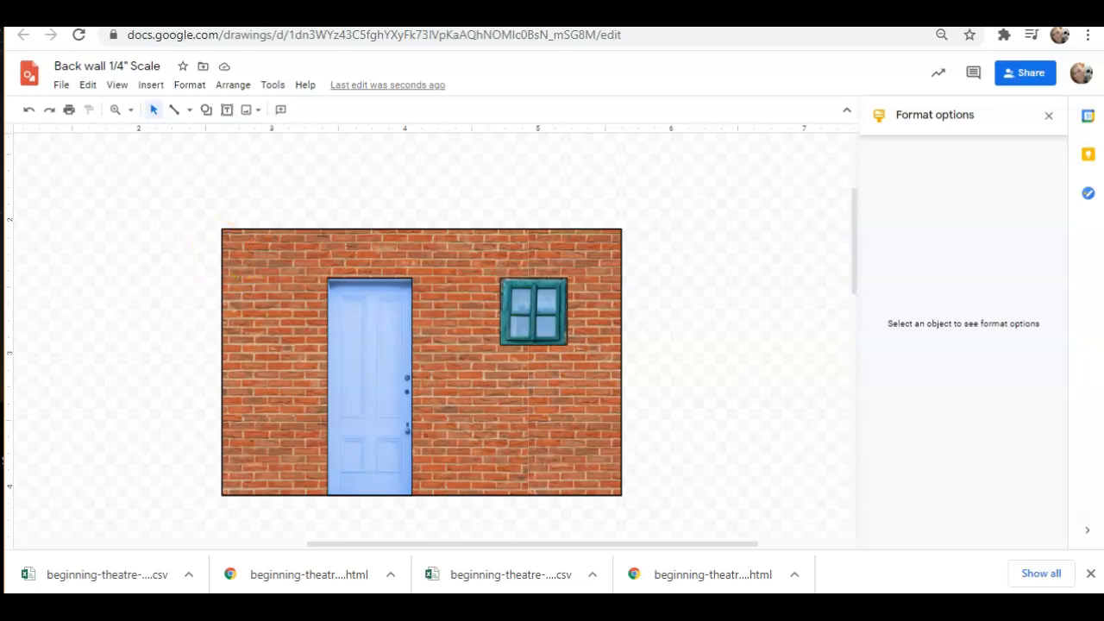
click(132, 111)
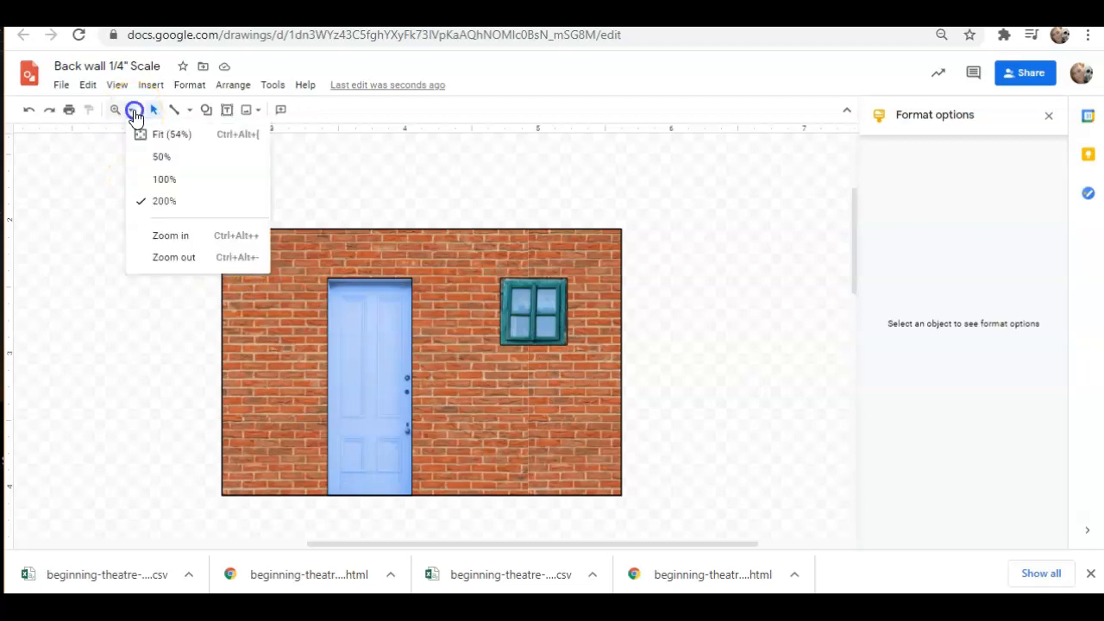
click(164, 157)
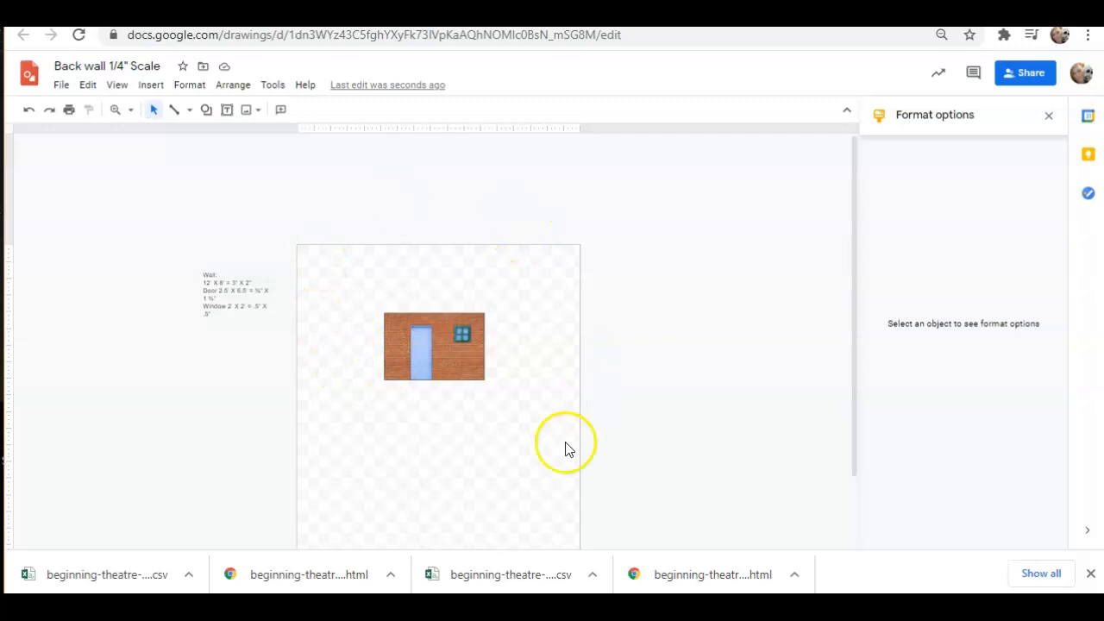